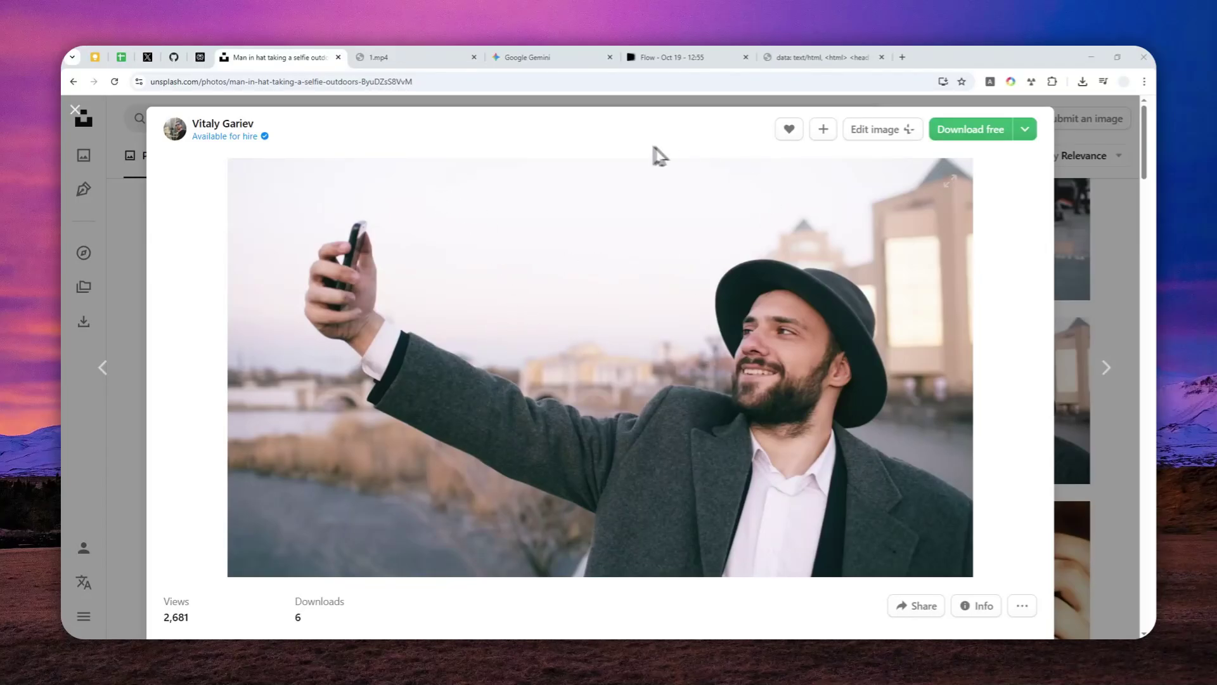
- Play the 8-second craftsman clip 1.mp4 and compare it with the Unsplash hat selfie photo
{"action": "left_click", "coordinate": [422, 56]}
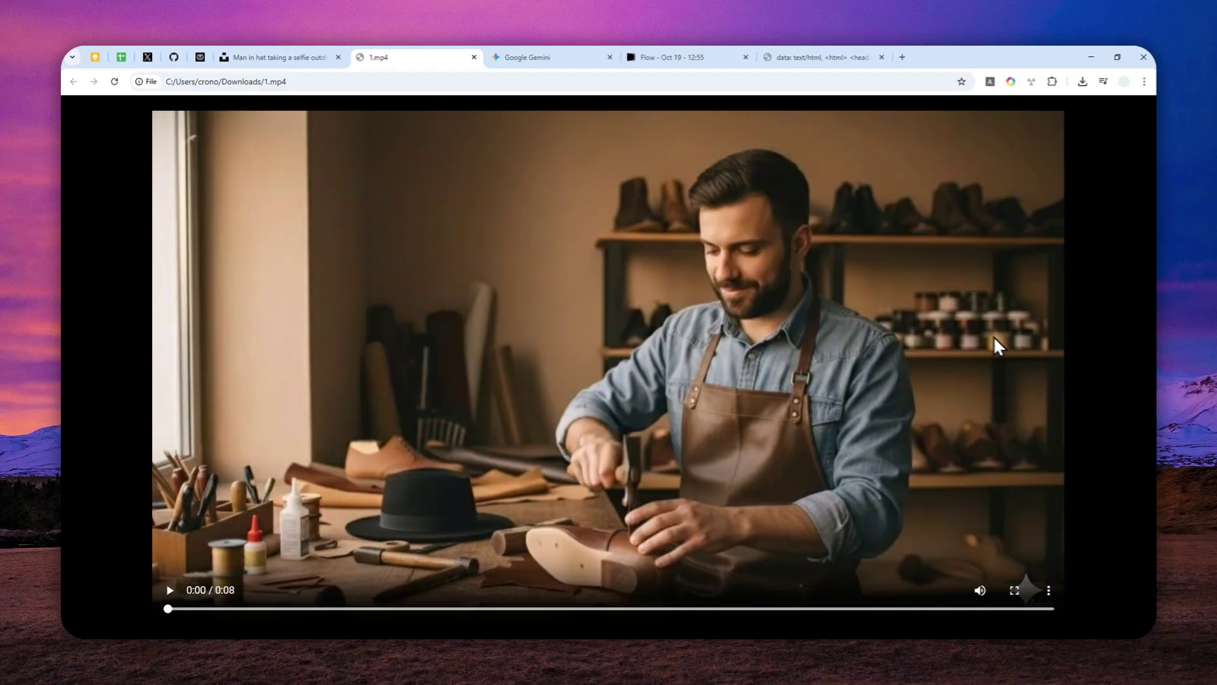
{"action": "left_click", "coordinate": [282, 57]}
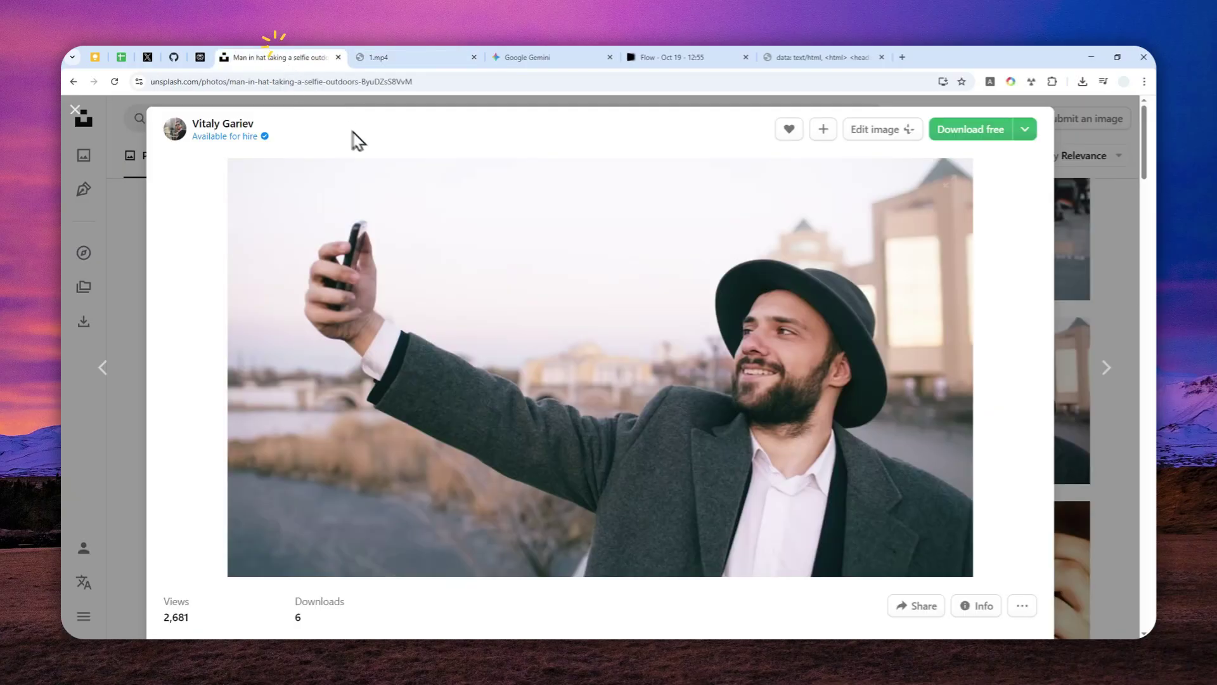
{"action": "left_click", "coordinate": [415, 56]}
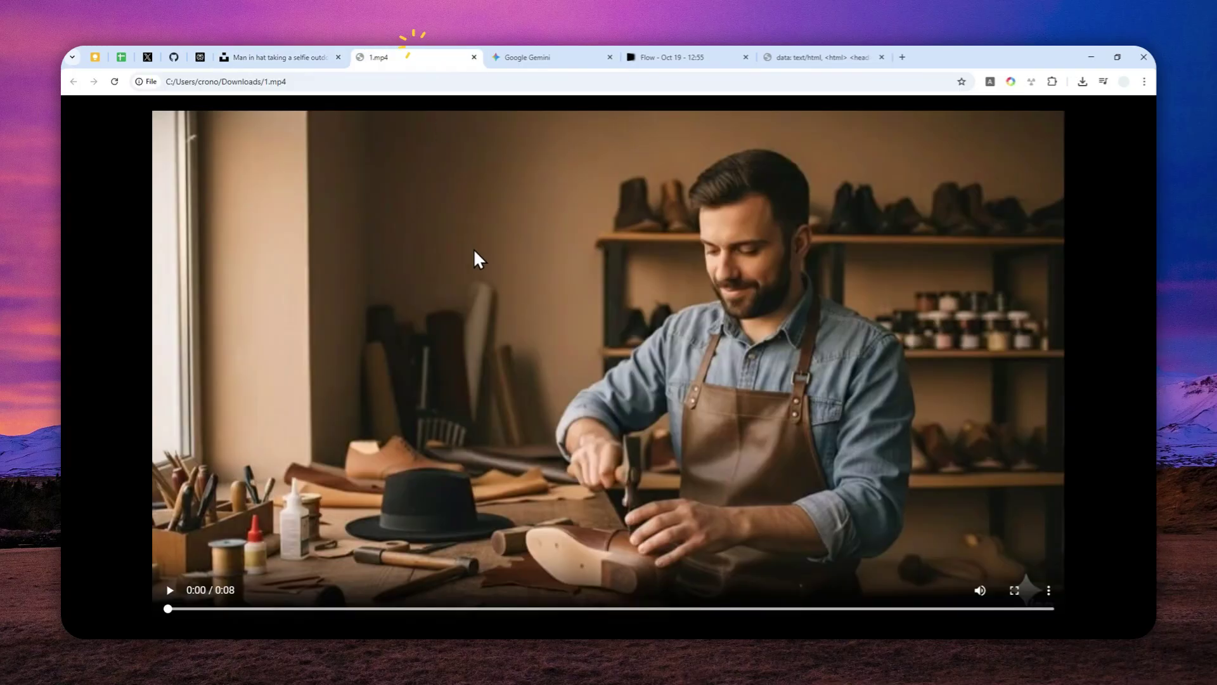
{"action": "left_click", "coordinate": [425, 348]}
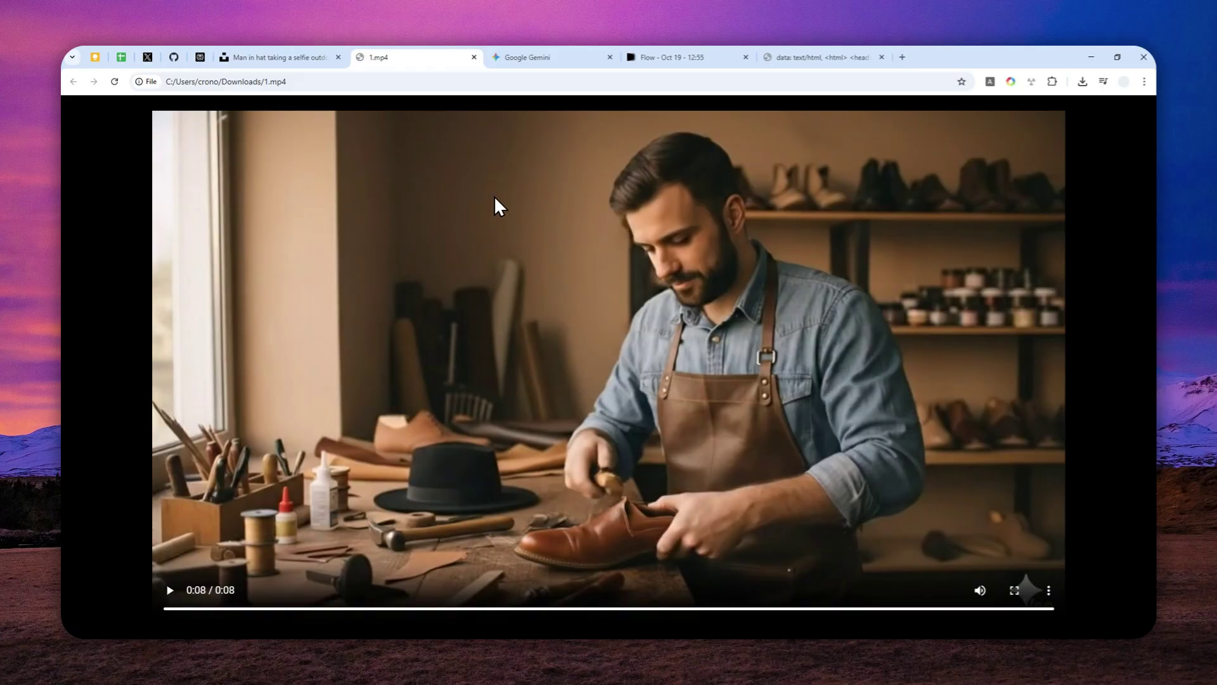
{"action": "left_click", "coordinate": [305, 54]}
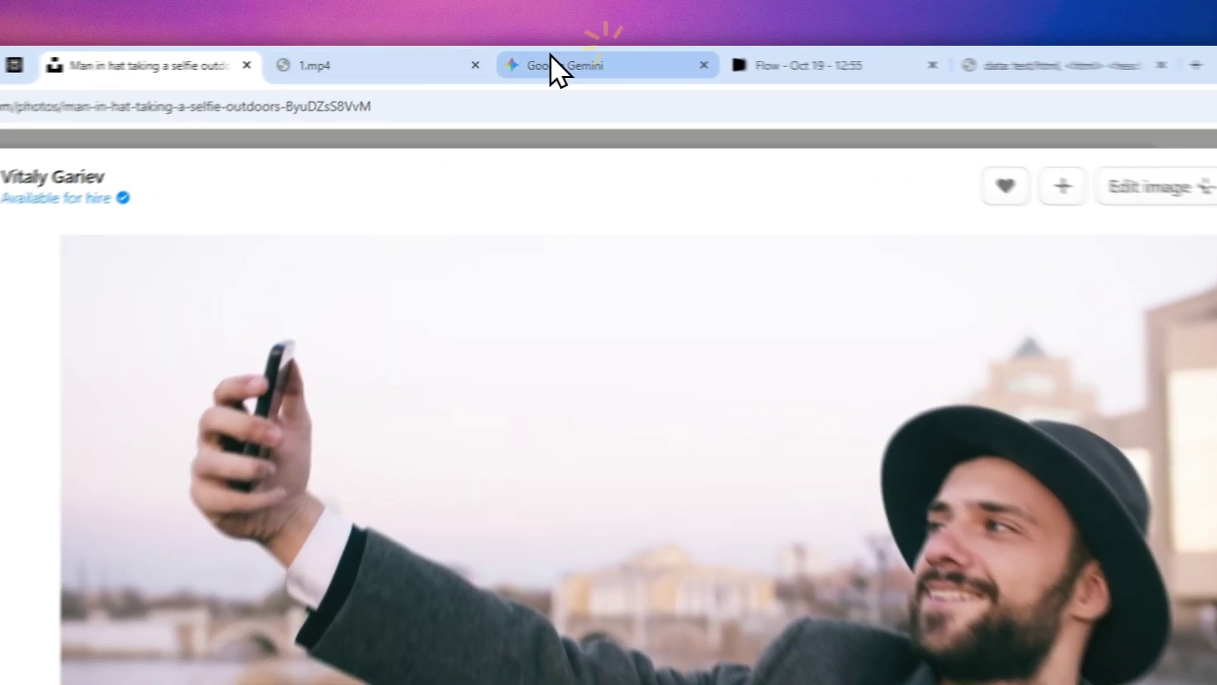
- Open gemini.google.com in a new browser tab
{"action": "left_click", "coordinate": [523, 58]}
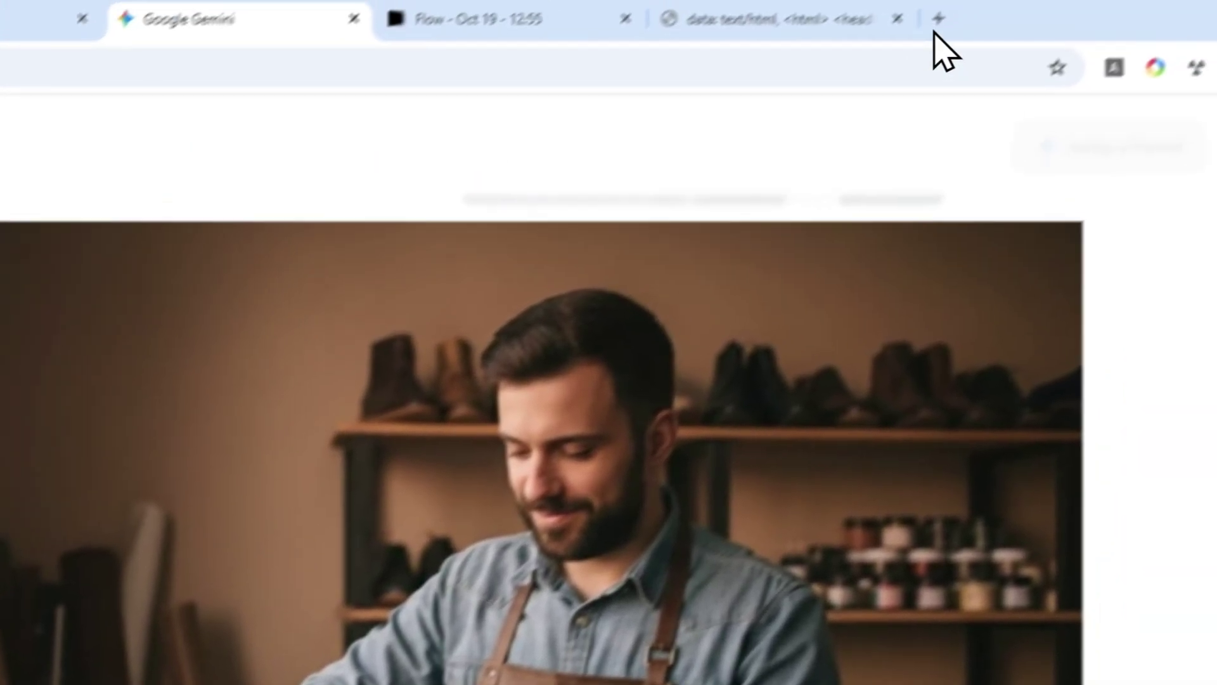
{"action": "left_click", "coordinate": [933, 23]}
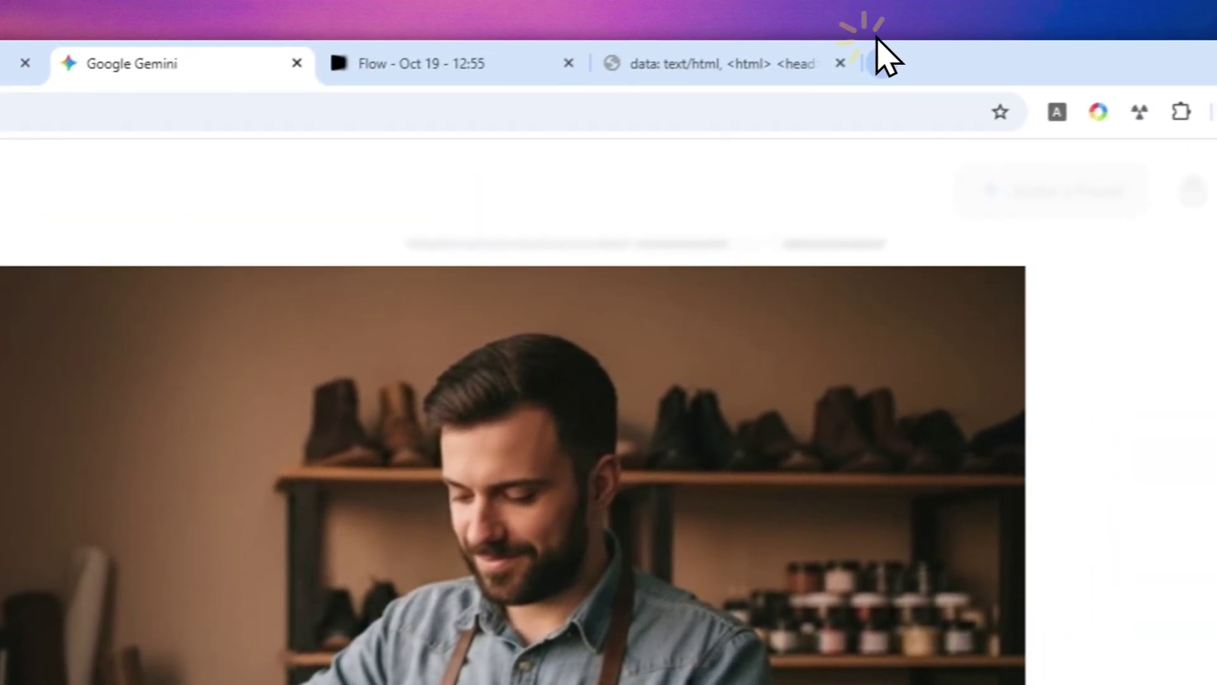
{"action": "type", "text": "ge"}
{"action": "key", "text": "Return"}
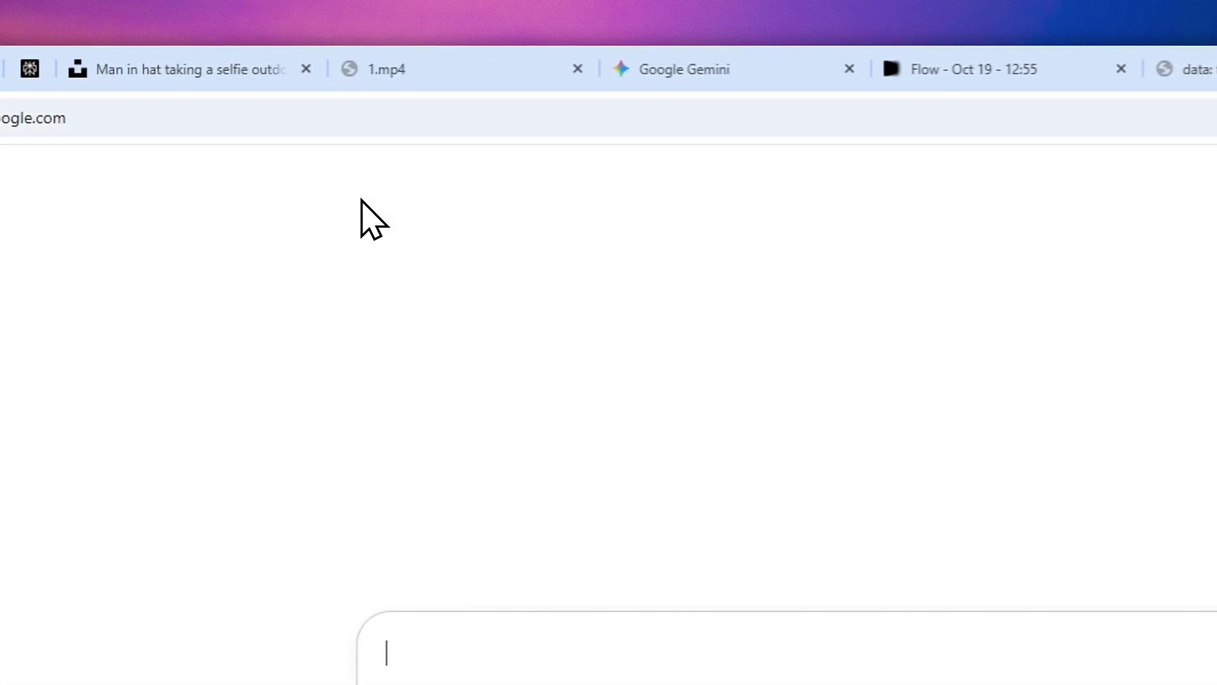
- Copy the Unsplash hat selfie and paste it into Gemini's prompt box
{"action": "left_click", "coordinate": [604, 504]}
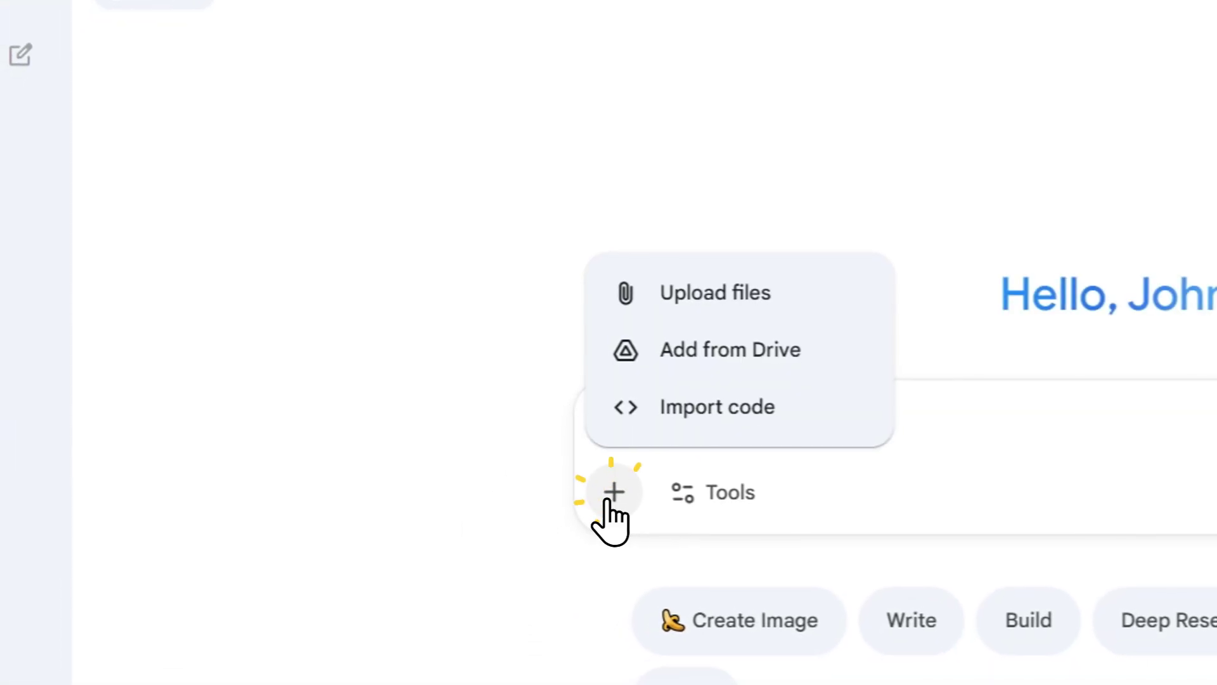
{"action": "left_click", "coordinate": [343, 24]}
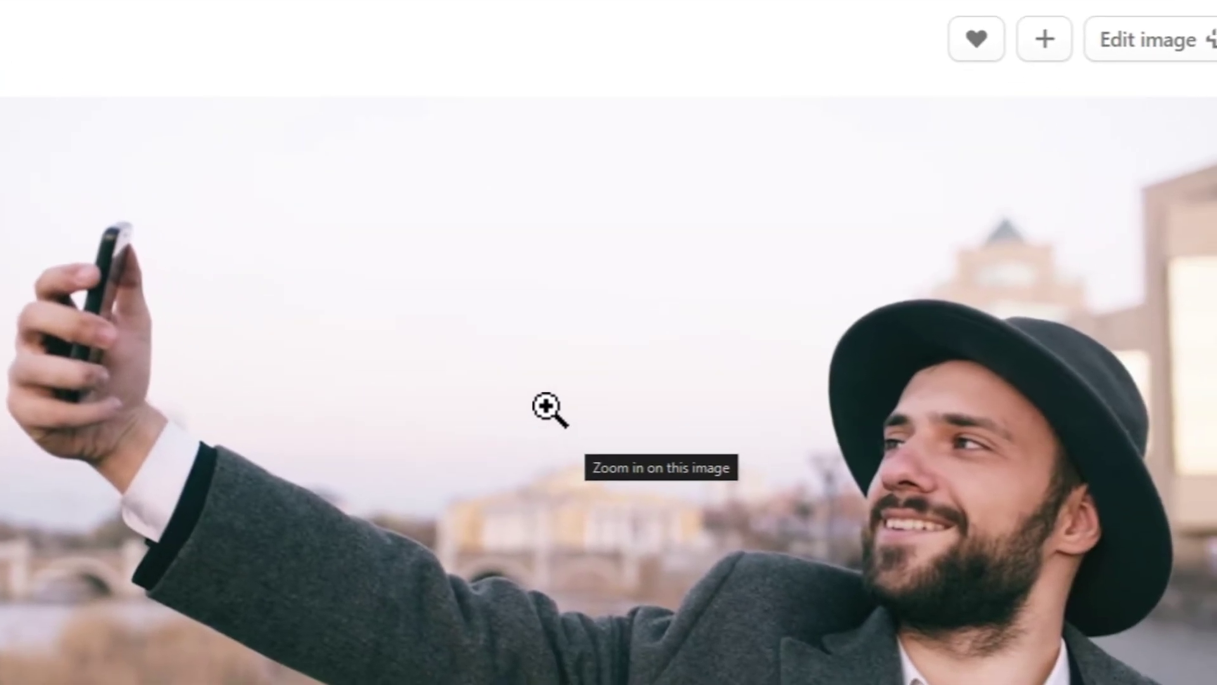
{"action": "right_click", "coordinate": [893, 500]}
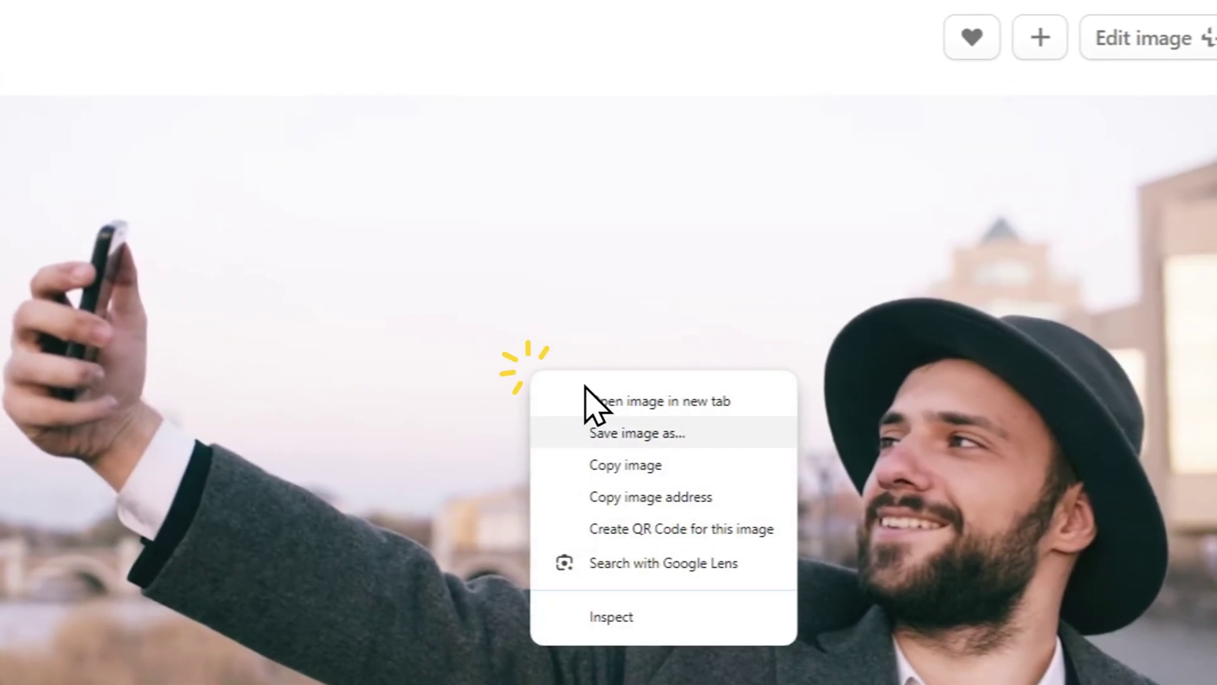
{"action": "left_click", "coordinate": [646, 469]}
{"action": "left_click", "coordinate": [1017, 27]}
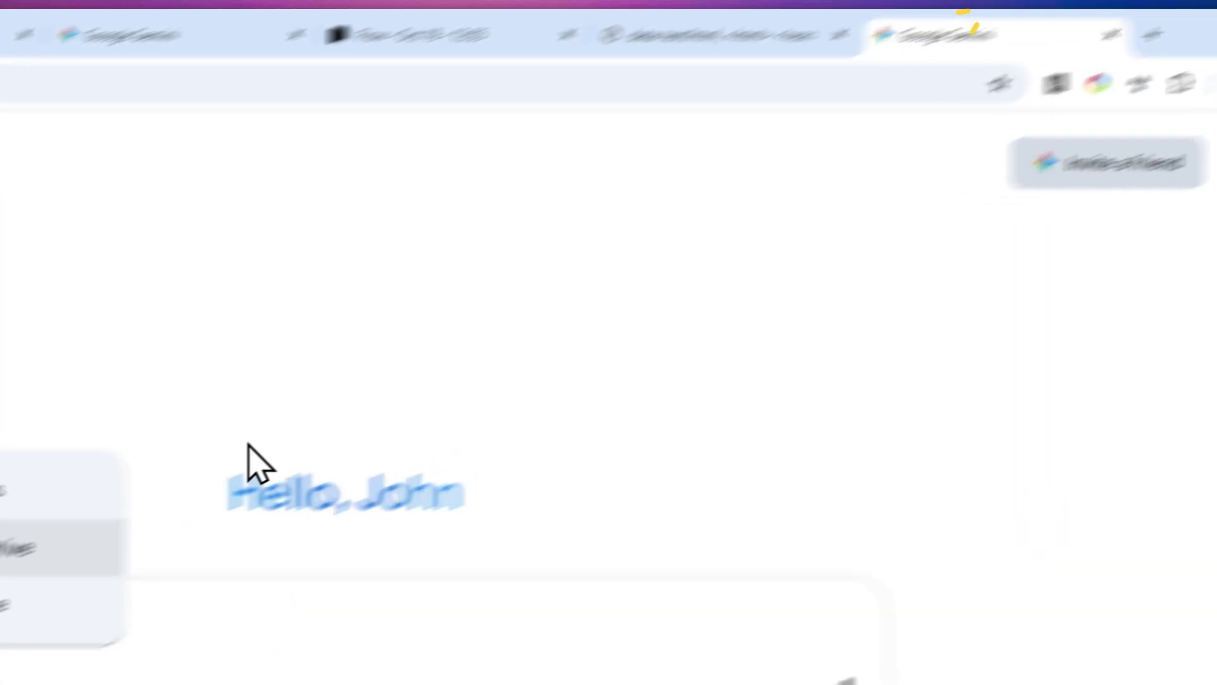
{"action": "left_click", "coordinate": [533, 482]}
{"action": "right_click", "coordinate": [409, 489]}
{"action": "left_click", "coordinate": [438, 684]}
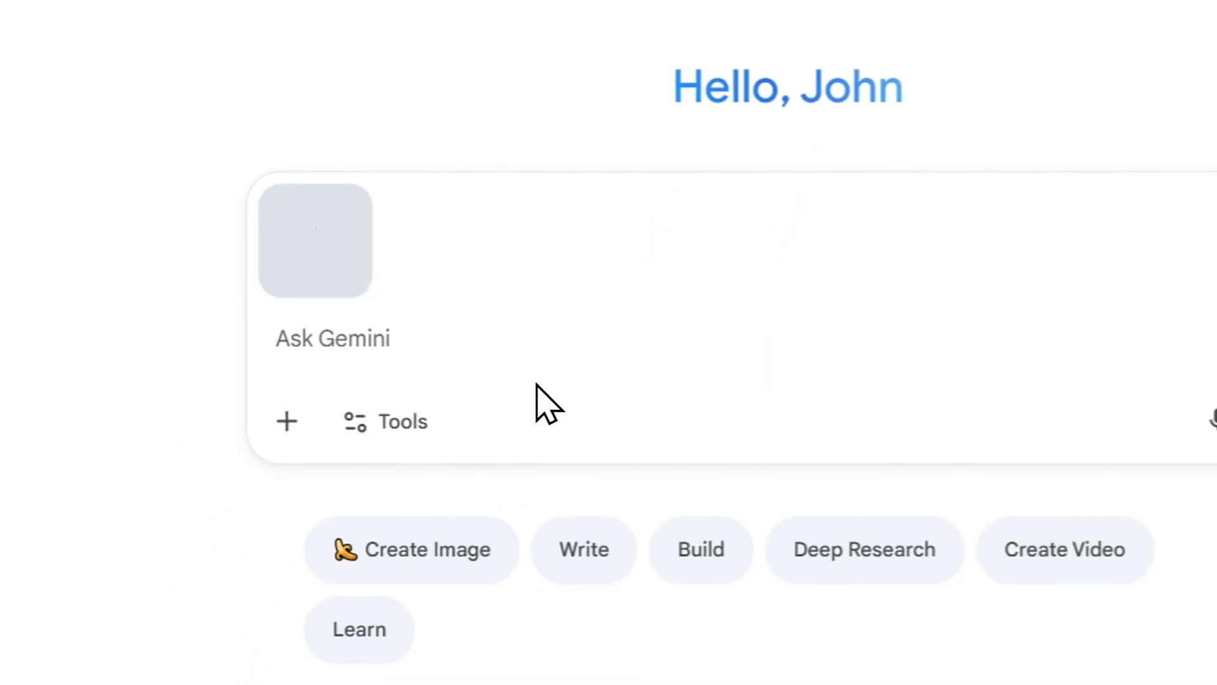
- Copy the full portrait-transformation prompt text from the data: tab
{"action": "left_click", "coordinate": [840, 7]}
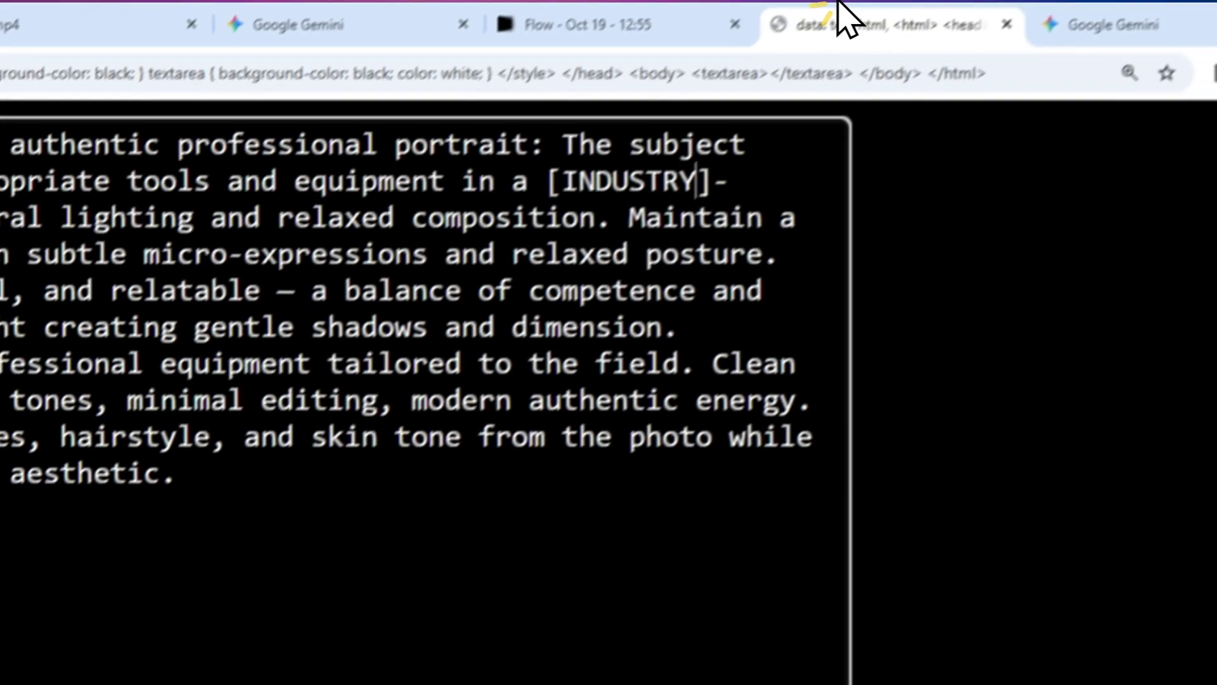
{"action": "triple_click", "coordinate": [235, 473]}
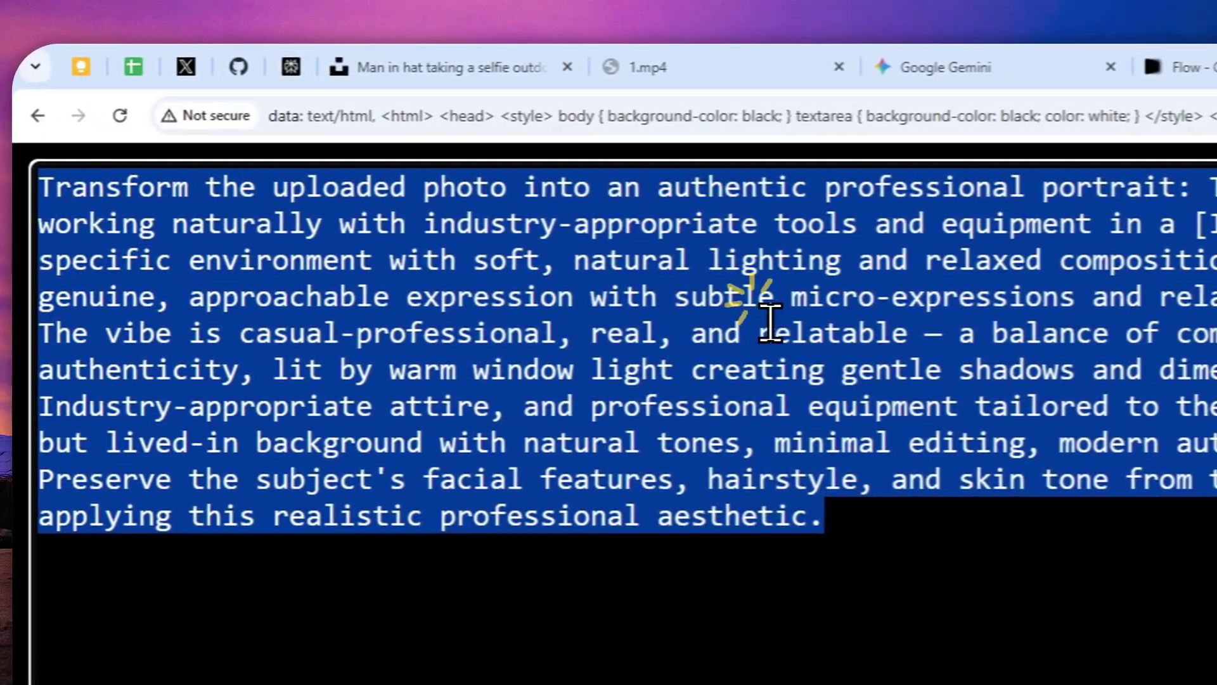
{"action": "right_click", "coordinate": [770, 324]}
{"action": "left_click", "coordinate": [831, 413]}
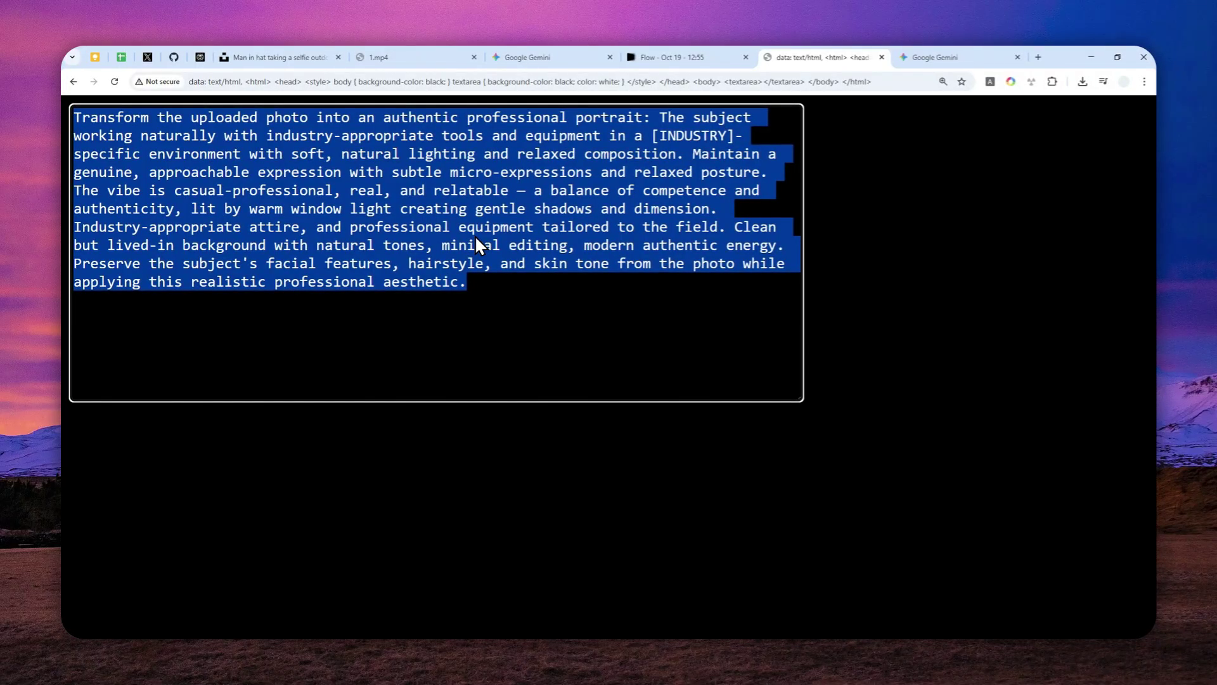
- Paste the portrait-transformation prompt beside the selfie in Gemini's prompt box
{"action": "left_click", "coordinate": [913, 57]}
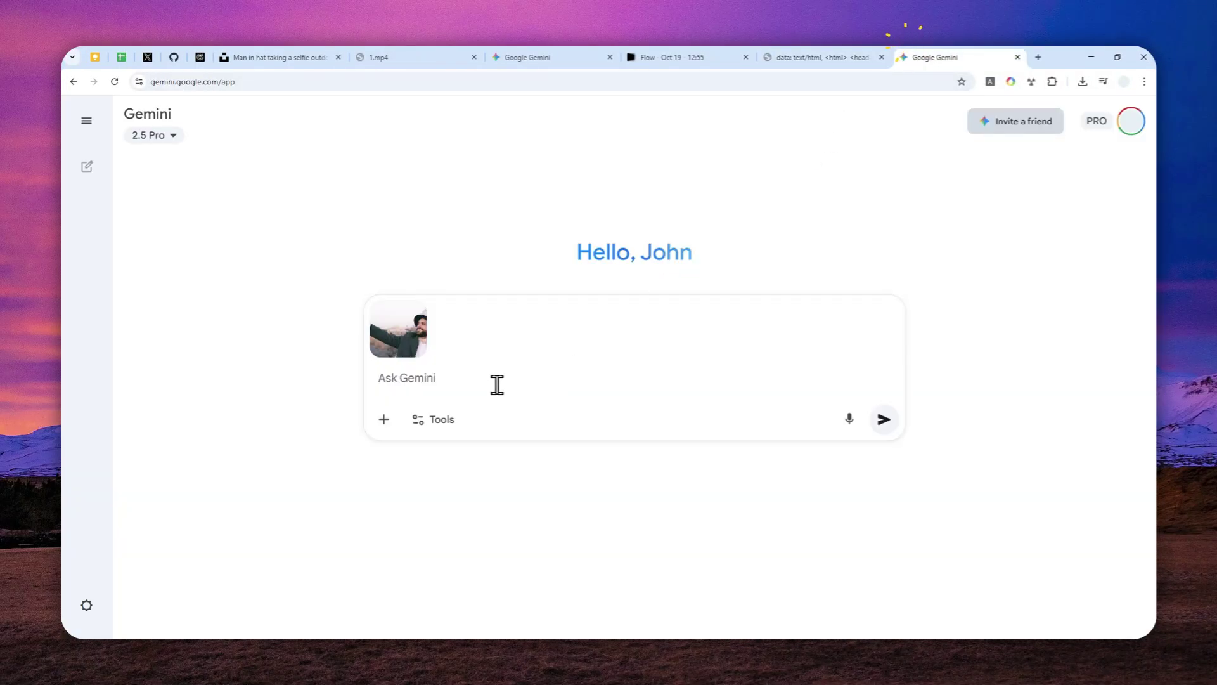
{"action": "right_click", "coordinate": [408, 378]}
{"action": "left_click", "coordinate": [435, 488]}
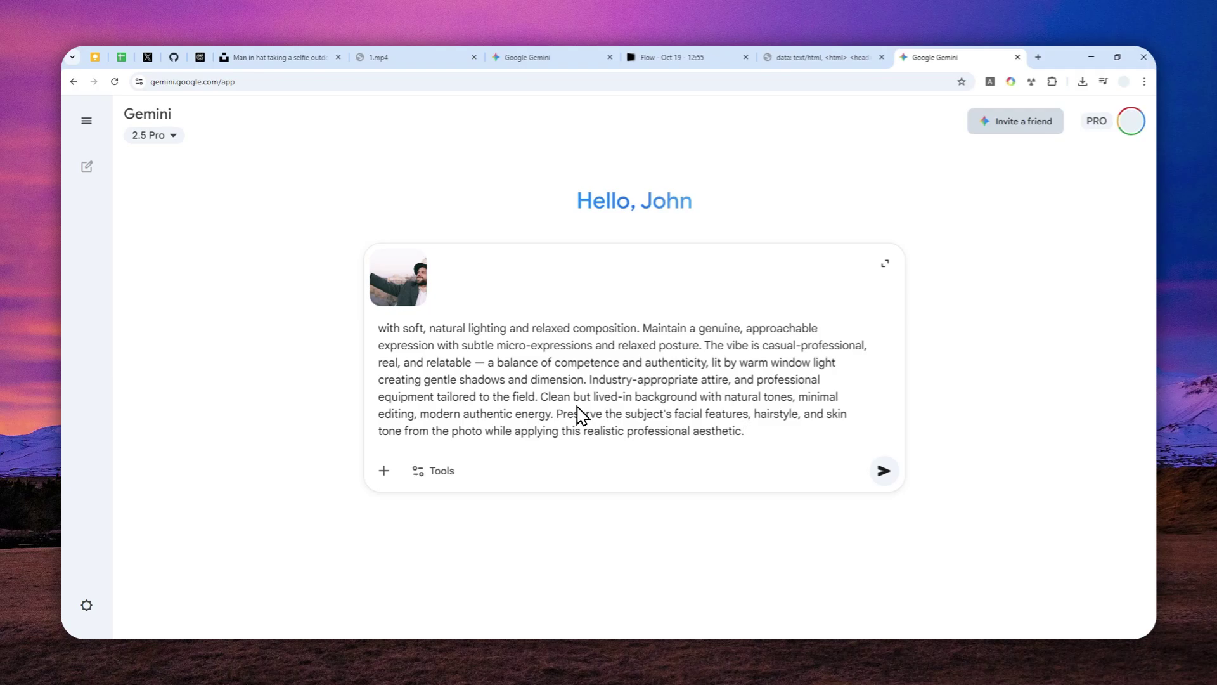
- Replace the bracketed INDUSTRY placeholder with 'videography'
{"action": "scroll", "coordinate": [669, 339], "scroll_direction": "up", "scroll_amount": 2}
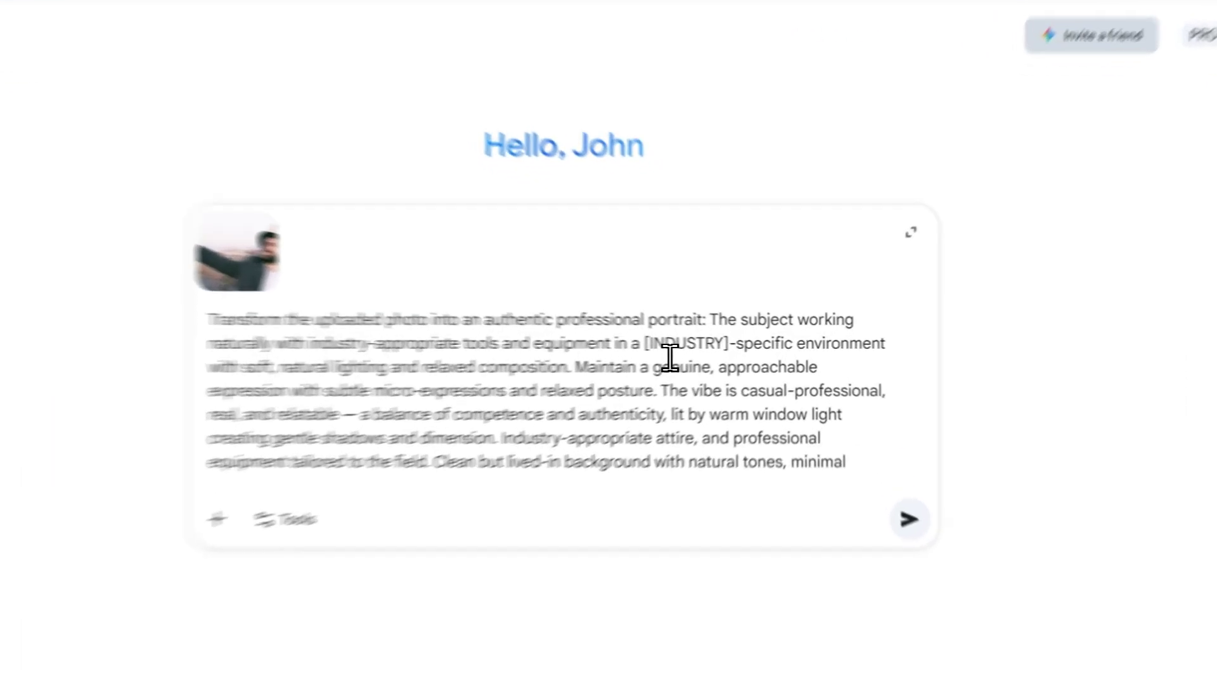
{"action": "left_click", "coordinate": [695, 343]}
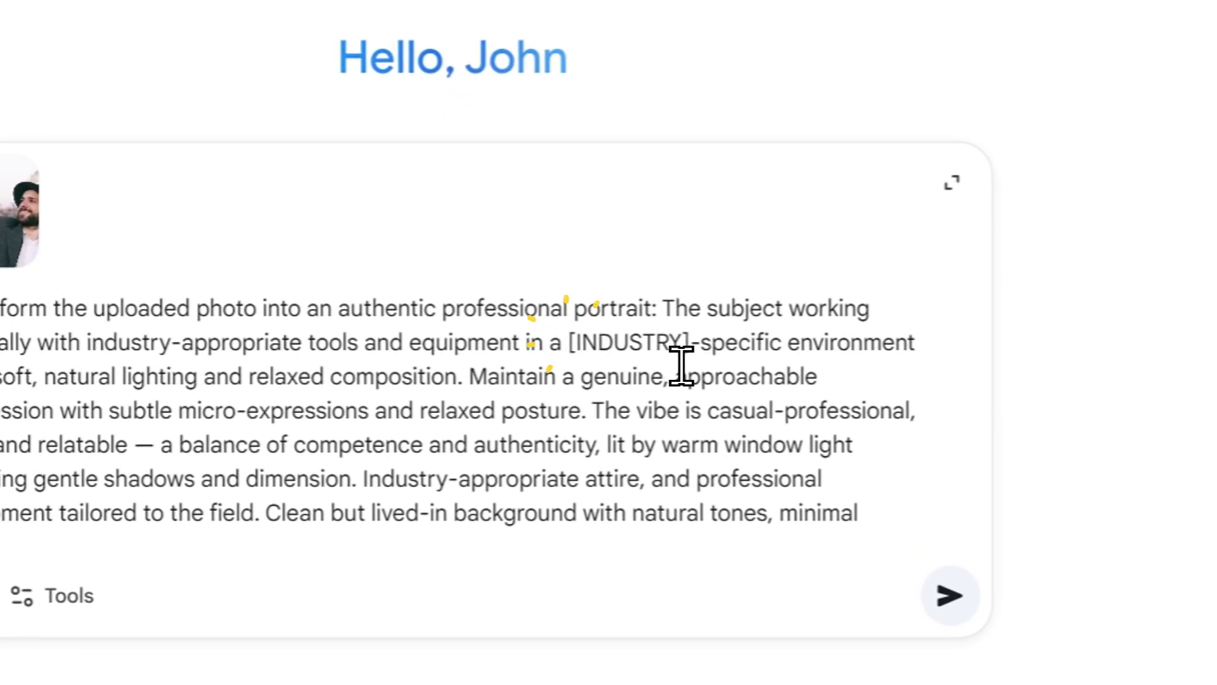
{"action": "double_click", "coordinate": [682, 365]}
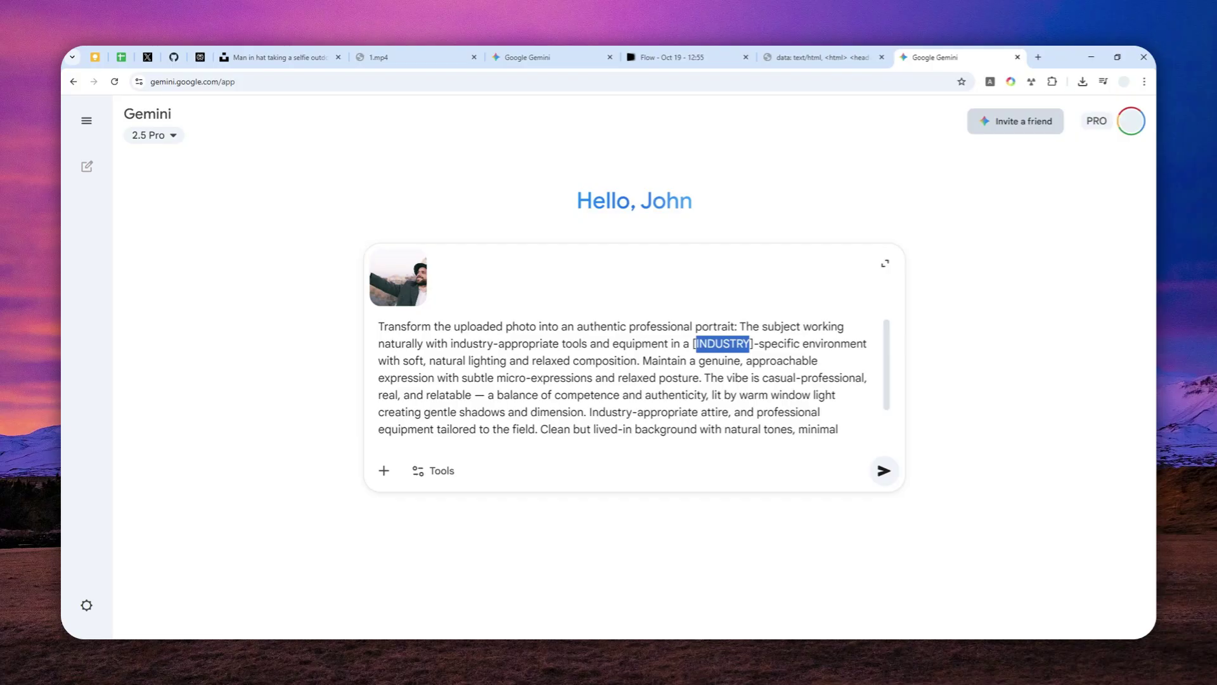
{"action": "type", "text": "video"}
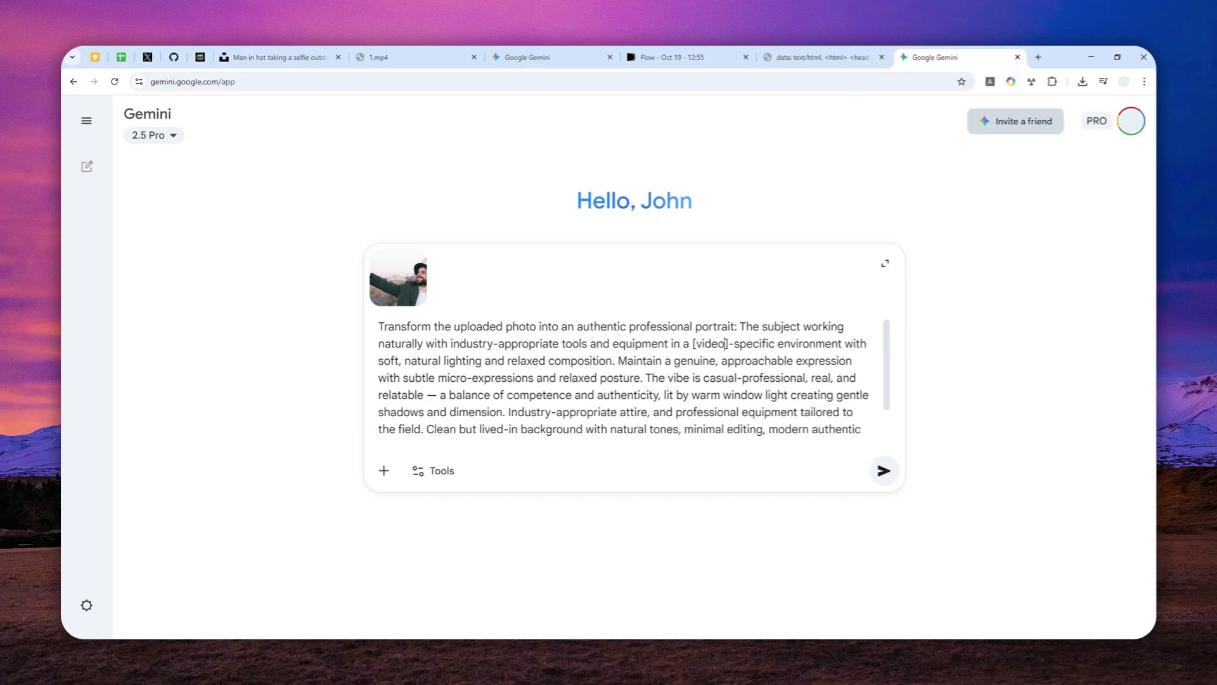
{"action": "type", "text": "graphy"}
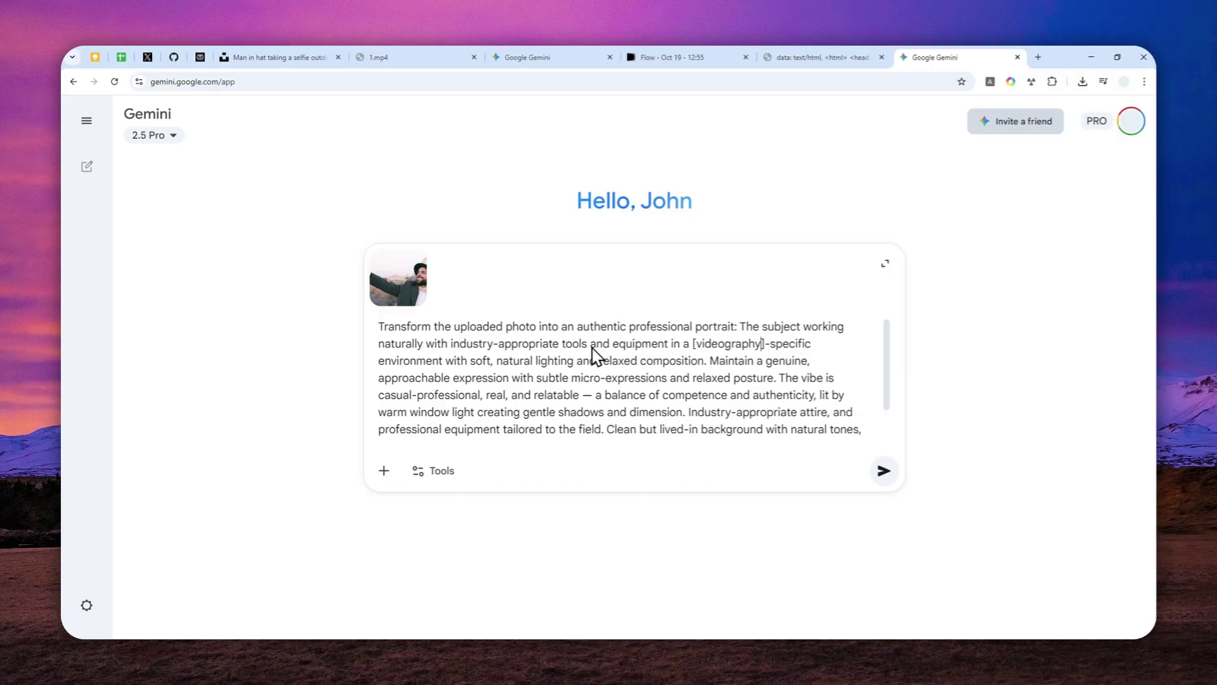
- Send the videographer prompt with Gemini's Create images tool and view the image full size
{"action": "scroll", "coordinate": [596, 357], "scroll_direction": "down", "scroll_amount": 1}
{"action": "left_click", "coordinate": [436, 470]}
{"action": "left_click", "coordinate": [467, 562]}
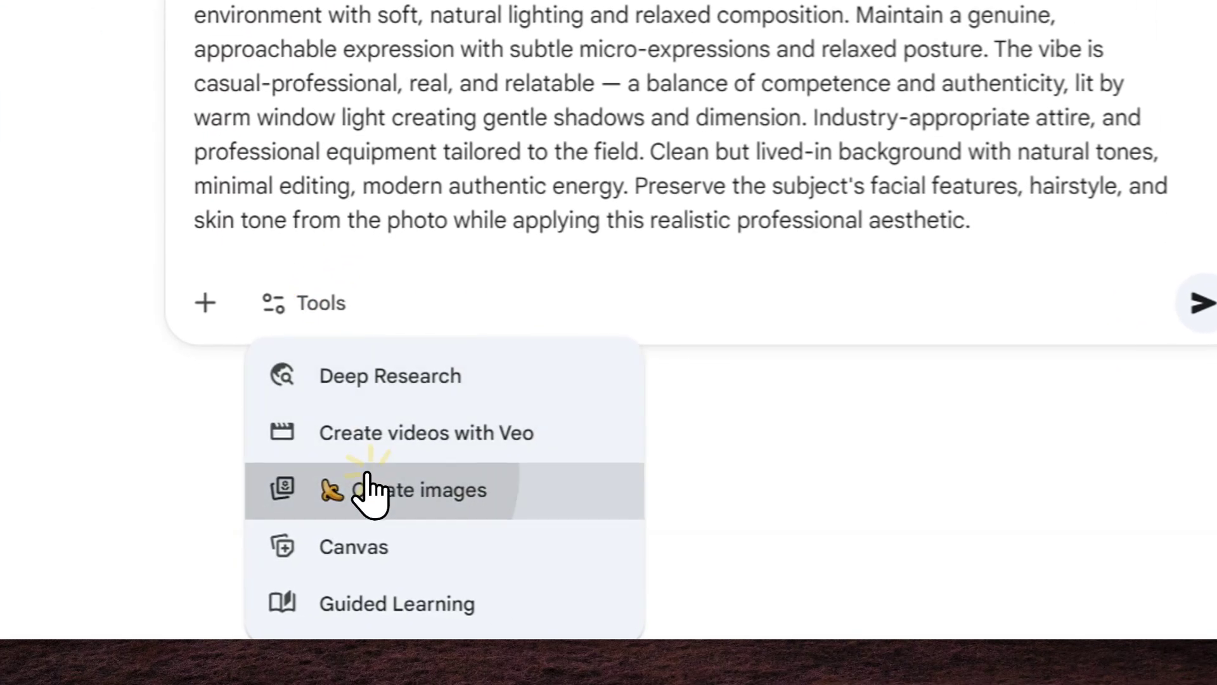
{"action": "left_click", "coordinate": [1201, 303]}
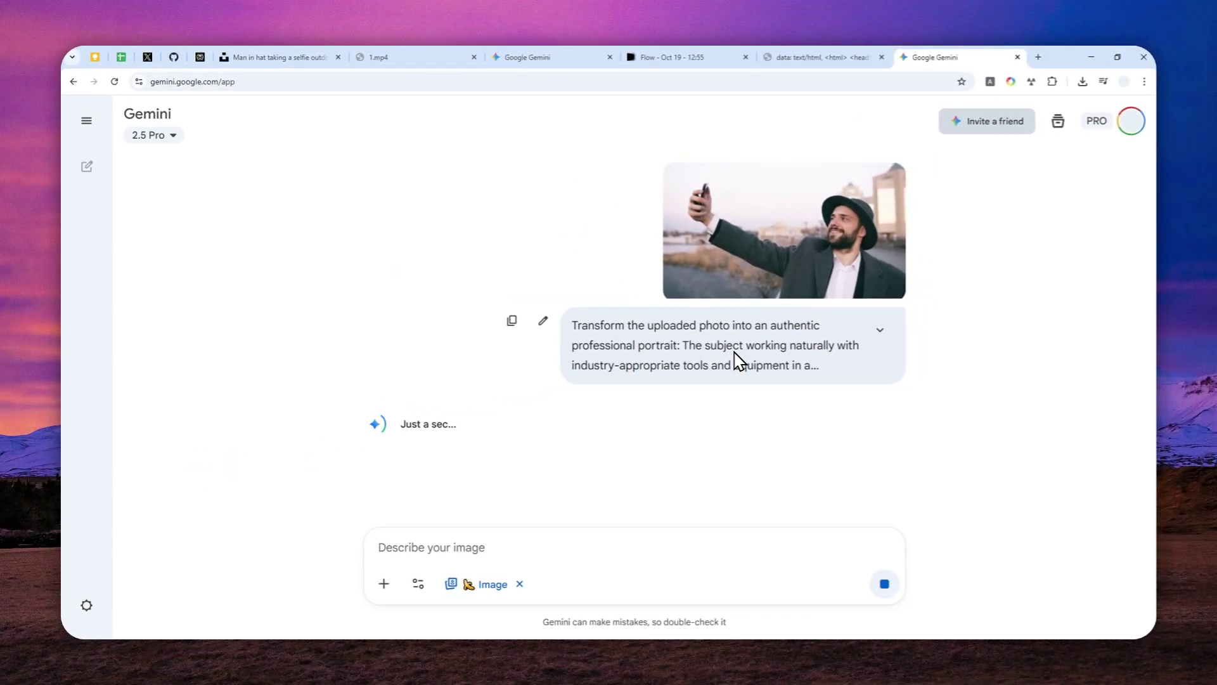
{"action": "left_click", "coordinate": [778, 219]}
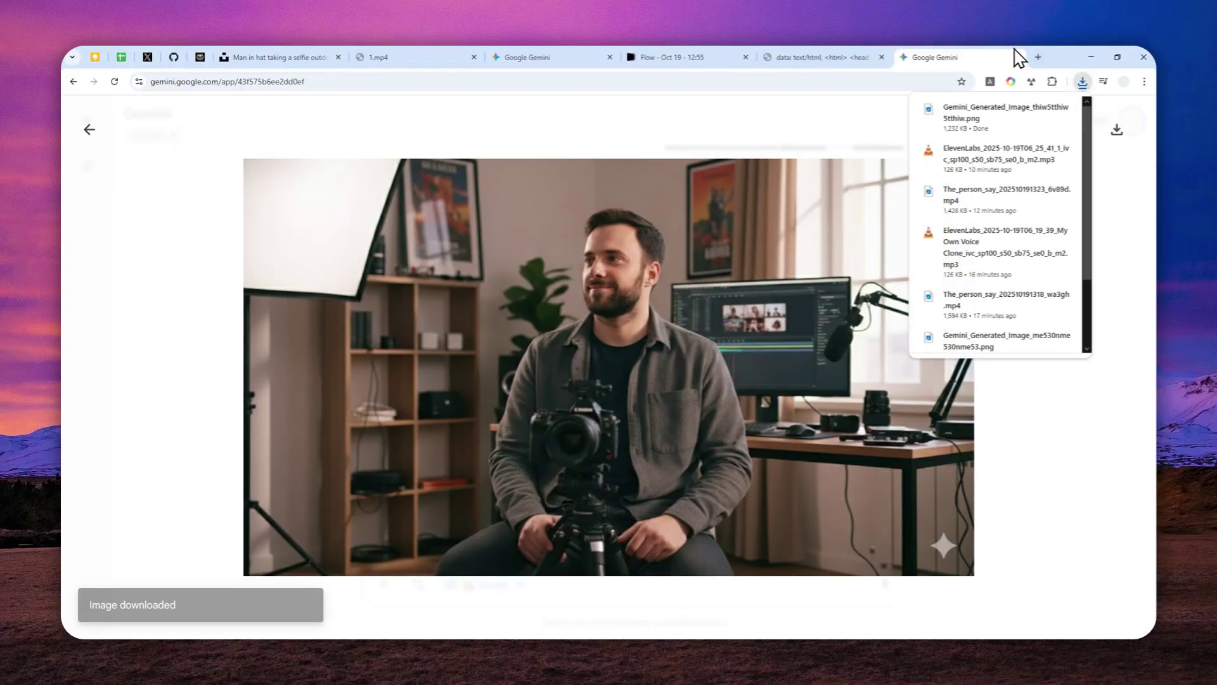
- Open Google Flow in a new browser tab
{"action": "left_click", "coordinate": [1038, 56]}
{"action": "type", "text": "flow"}
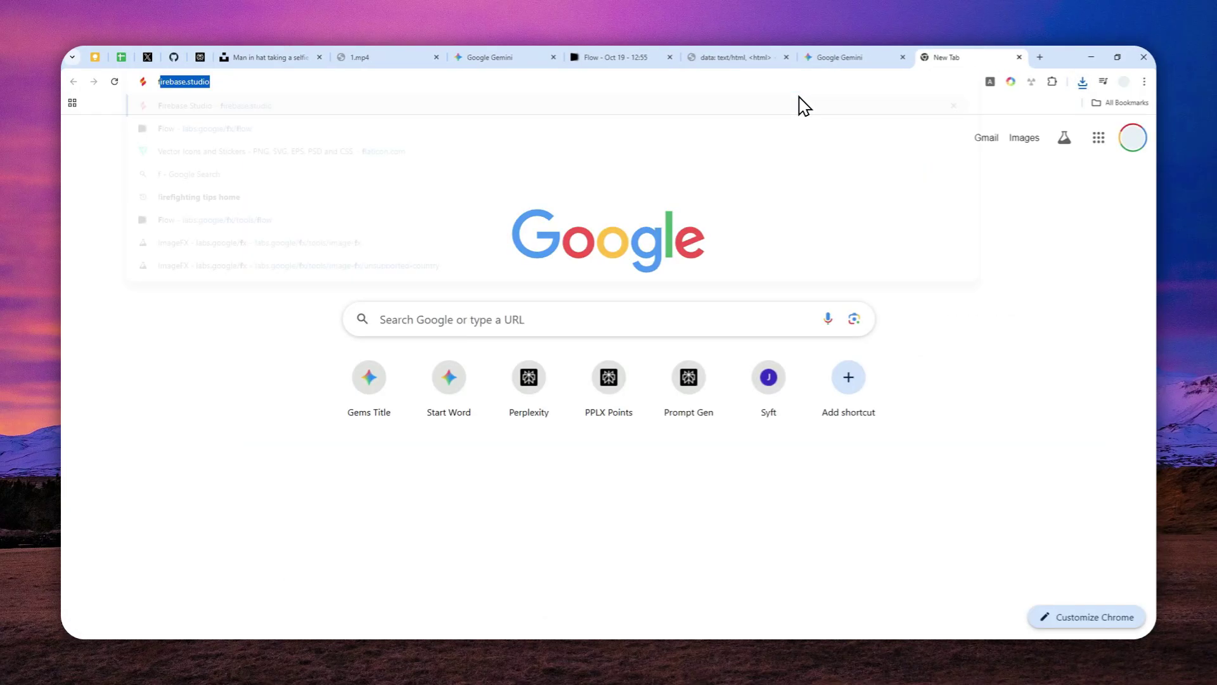
{"action": "left_click", "coordinate": [802, 105]}
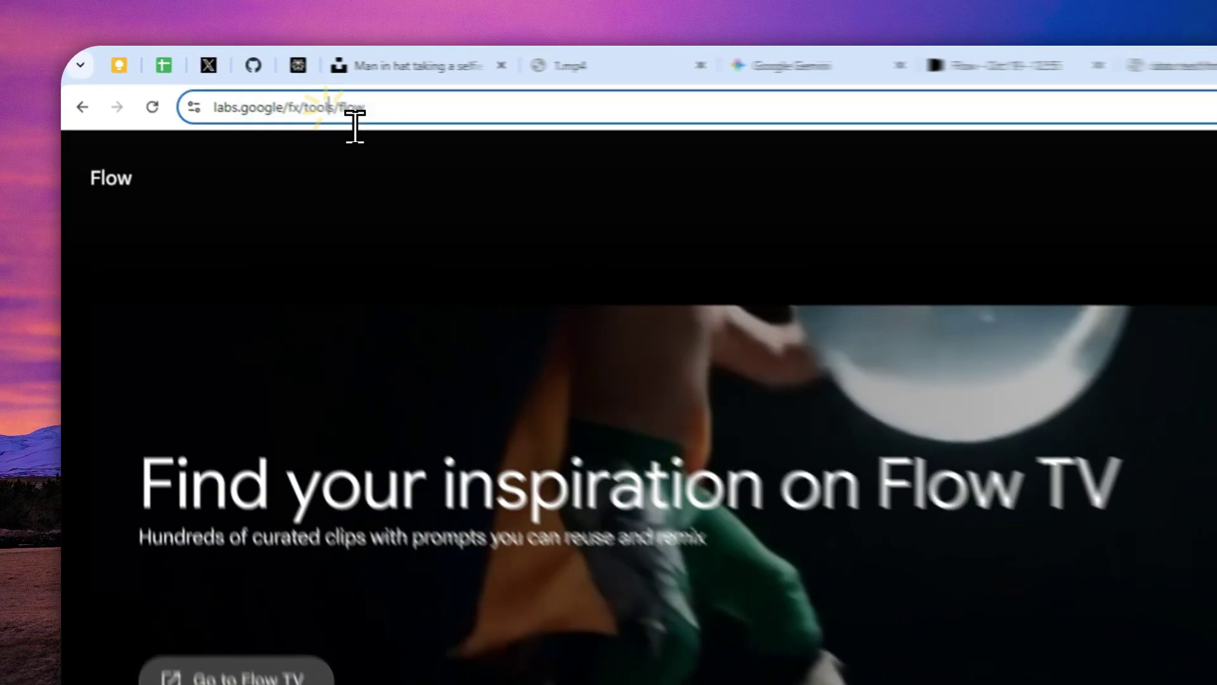
{"action": "left_click", "coordinate": [217, 82]}
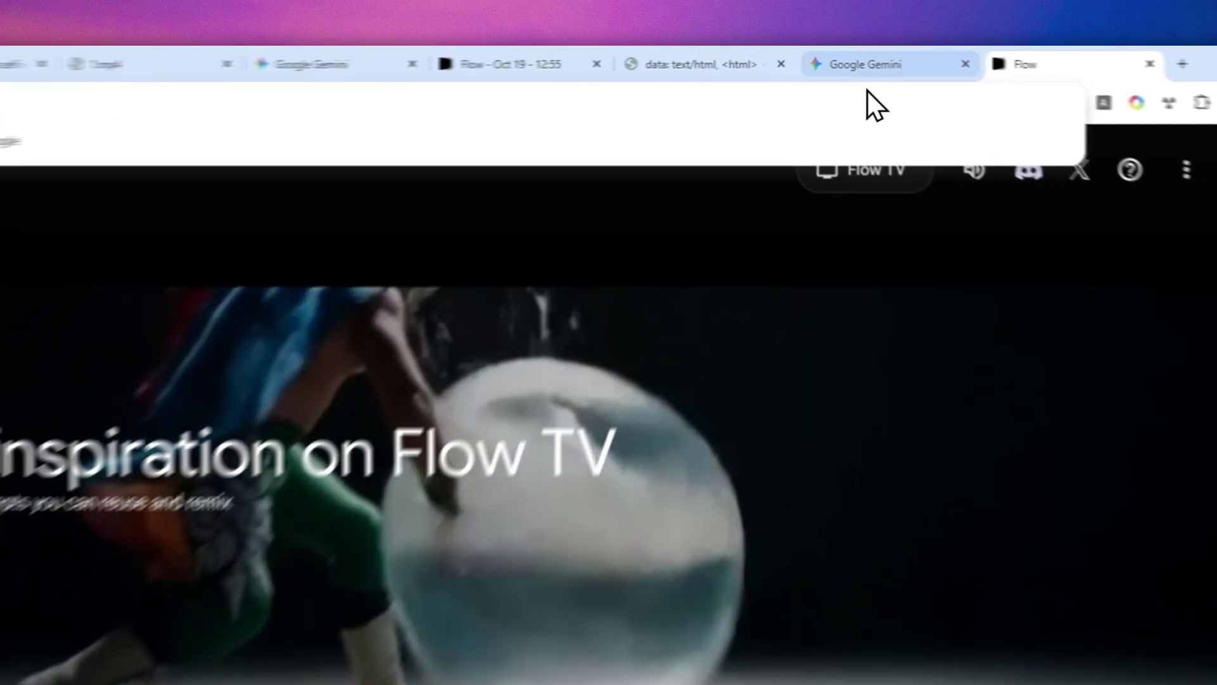
- In the second Gemini chat, switch from image creation to Veo video creation
{"action": "left_click", "coordinate": [840, 57]}
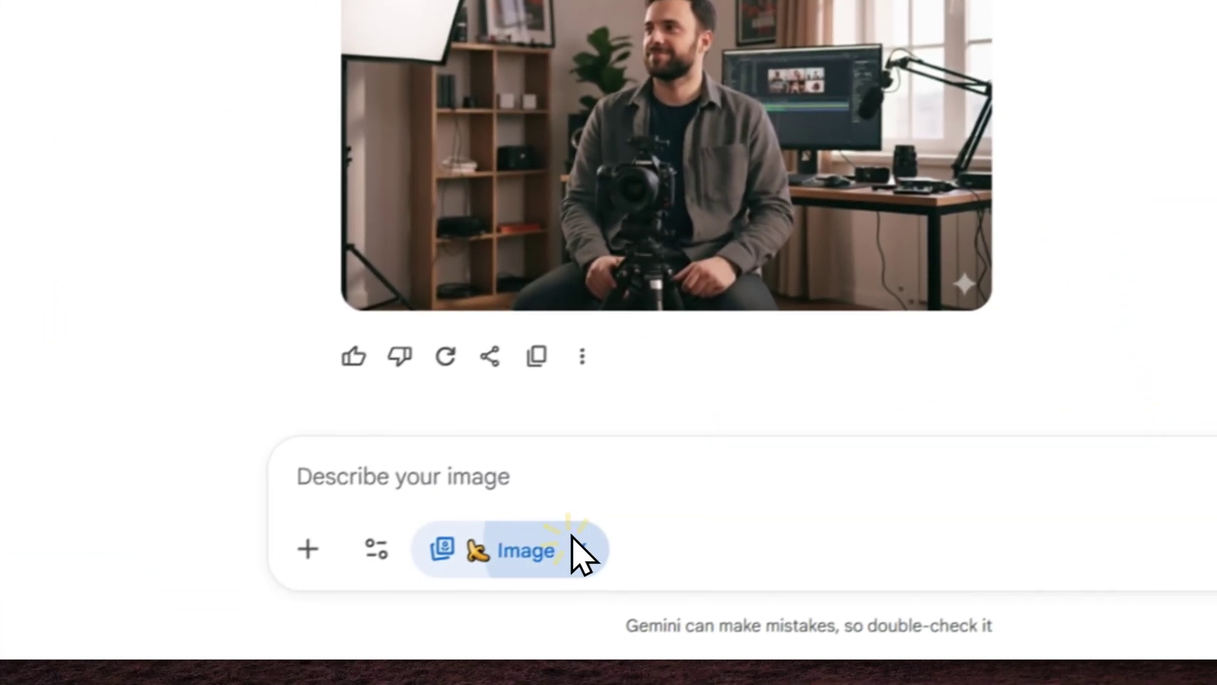
{"action": "left_click", "coordinate": [574, 552]}
{"action": "left_click", "coordinate": [437, 532]}
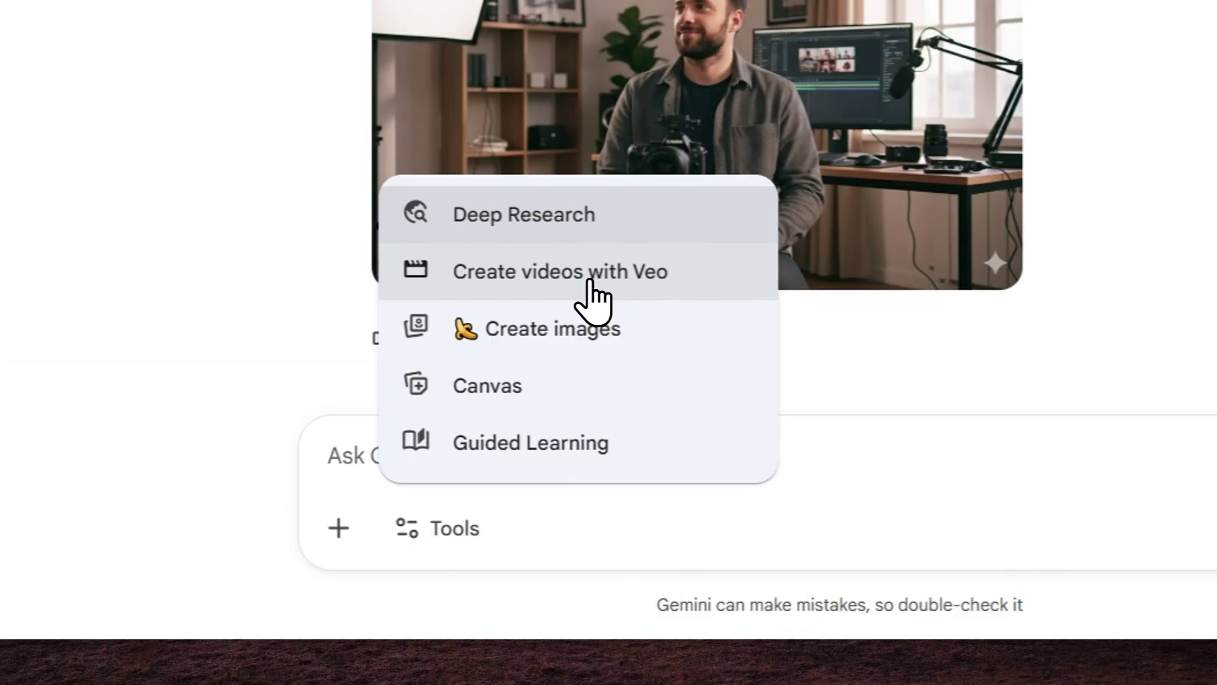
{"action": "left_click", "coordinate": [592, 287]}
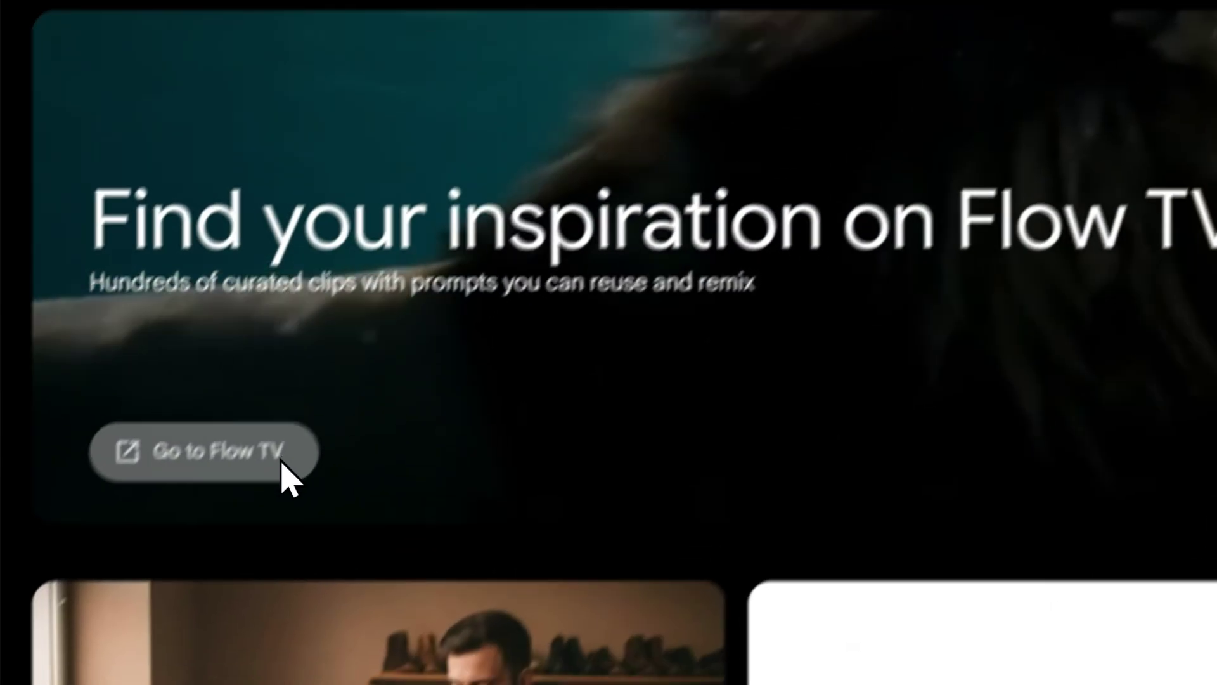
- Start a new empty Google Flow project
{"action": "scroll", "coordinate": [816, 231], "scroll_direction": "down", "scroll_amount": 5}
{"action": "scroll", "coordinate": [769, 228], "scroll_direction": "up", "scroll_amount": 2}
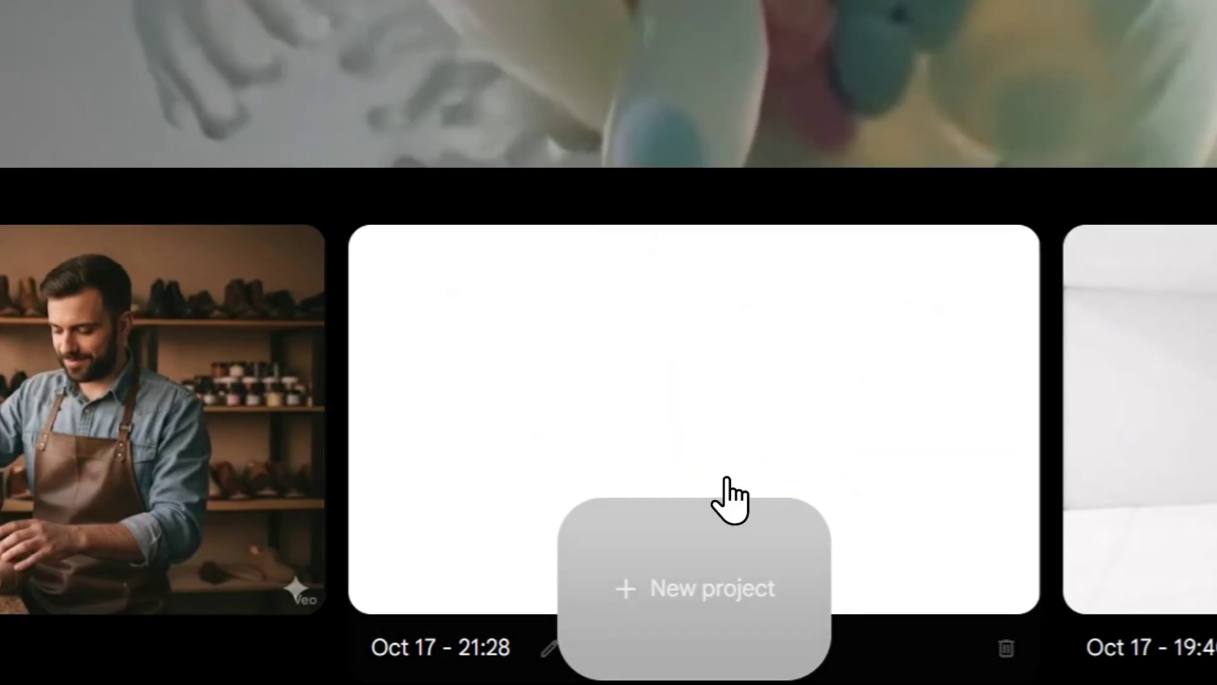
{"action": "left_click", "coordinate": [729, 497]}
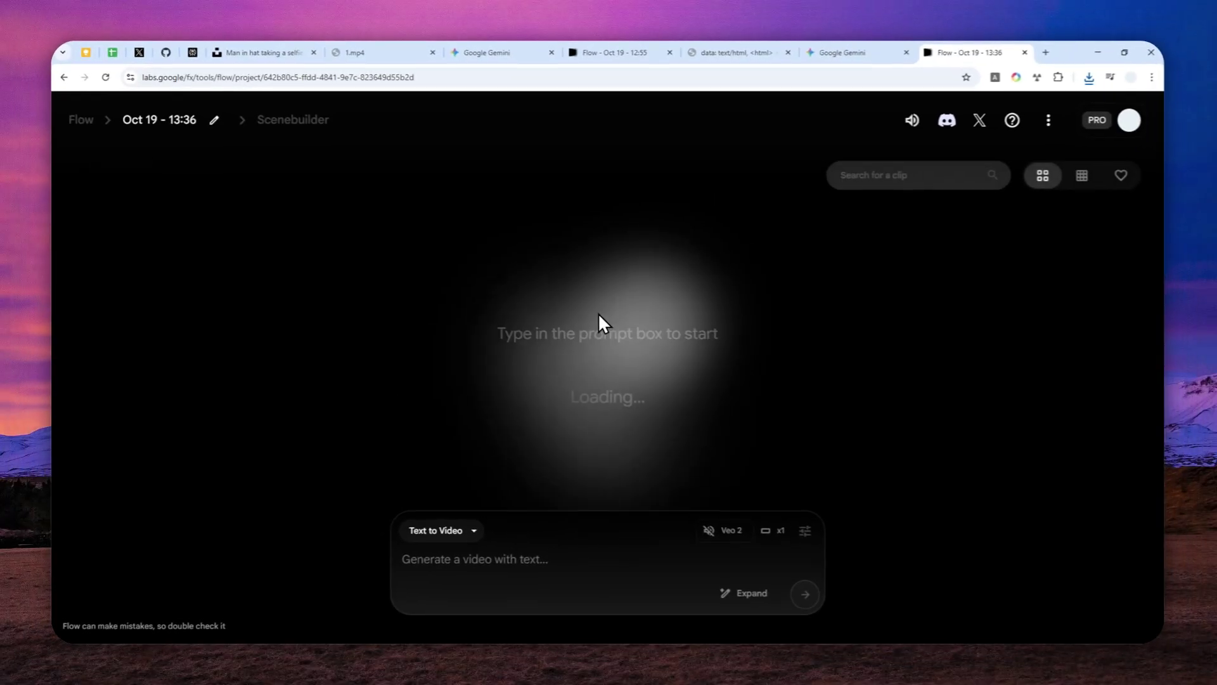
- Switch to Frames to Video and upload the videographer photo as a landscape-cropped starting frame
{"action": "left_click", "coordinate": [449, 530]}
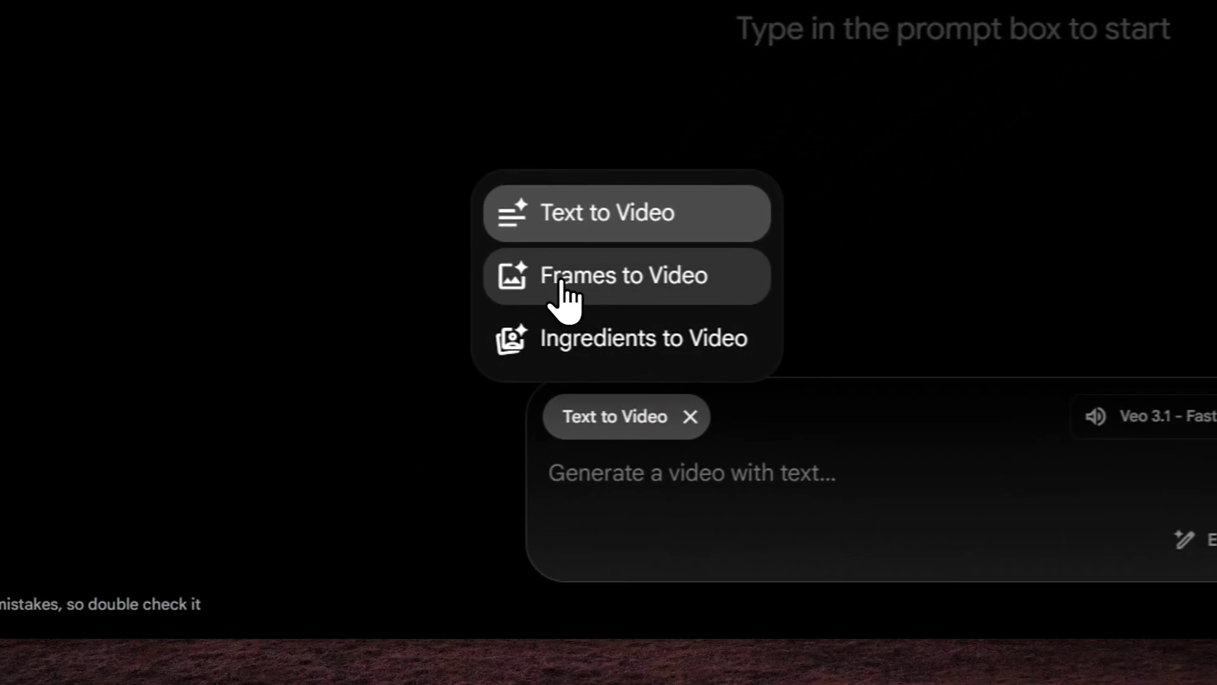
{"action": "left_click", "coordinate": [549, 361]}
{"action": "left_click", "coordinate": [581, 544]}
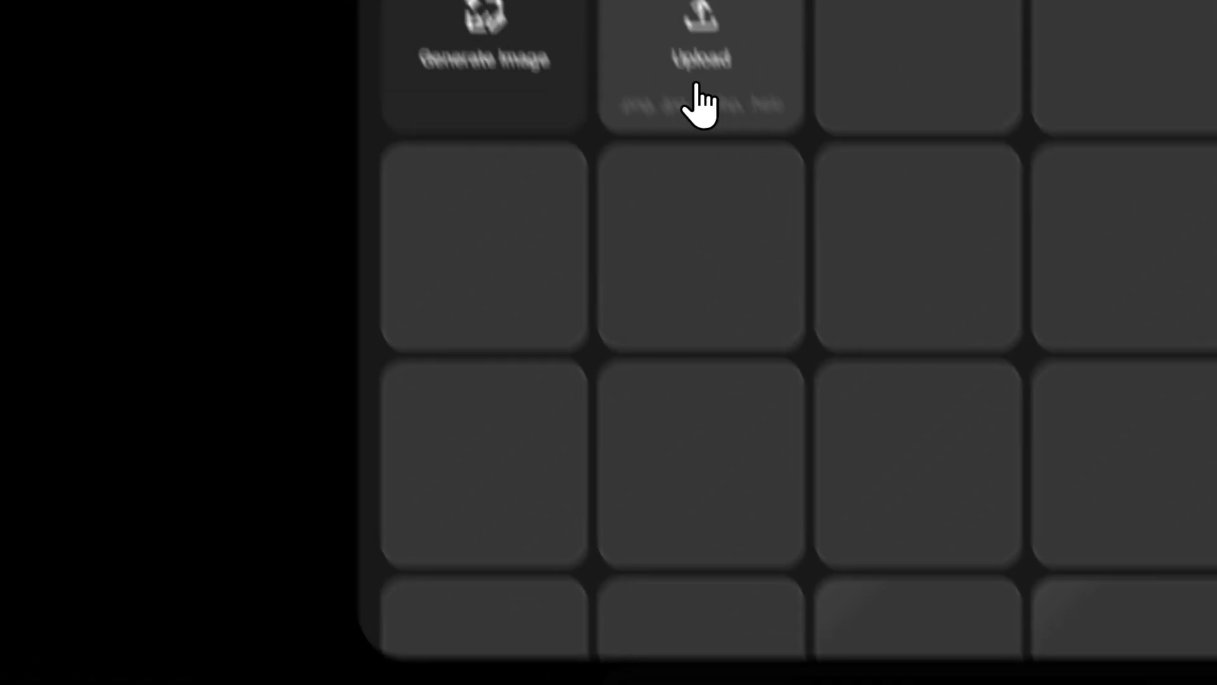
{"action": "left_click", "coordinate": [785, 190]}
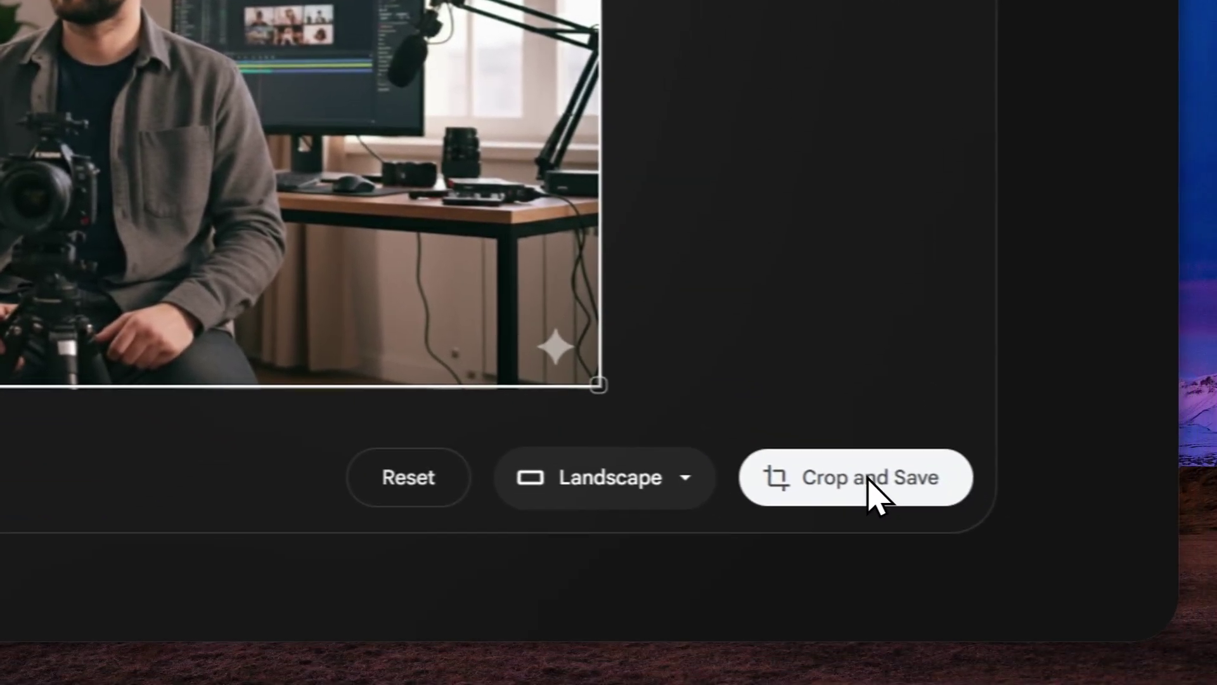
{"action": "left_click", "coordinate": [648, 484]}
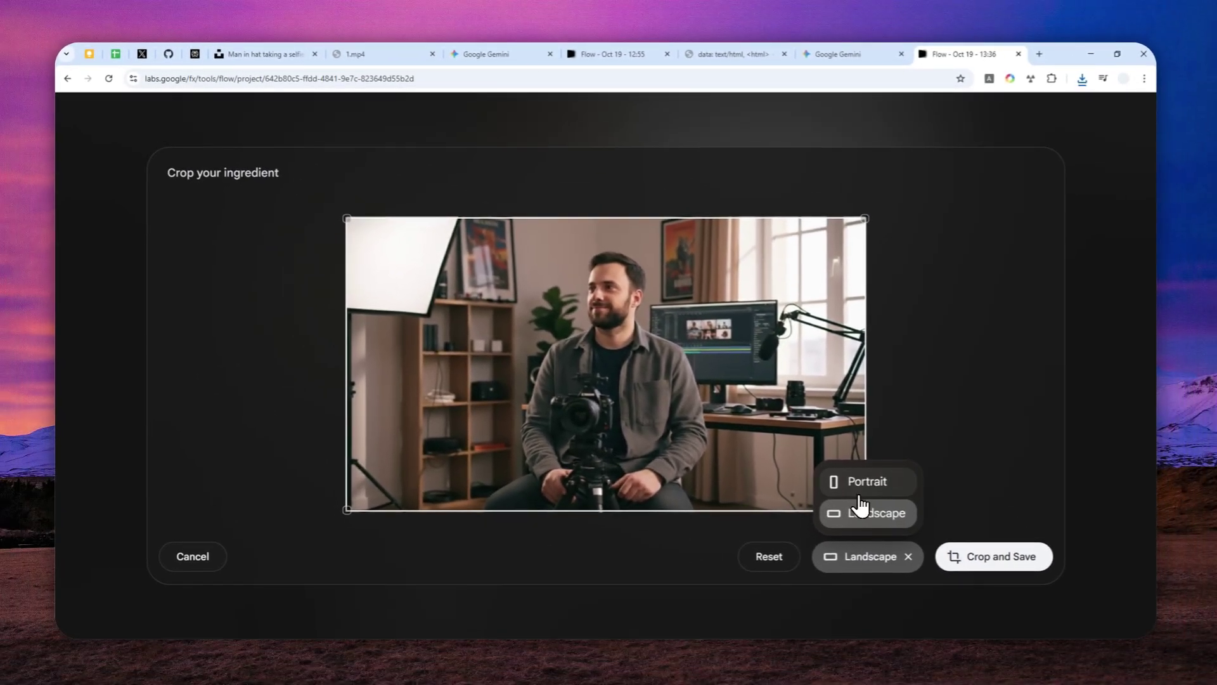
{"action": "left_click", "coordinate": [875, 515]}
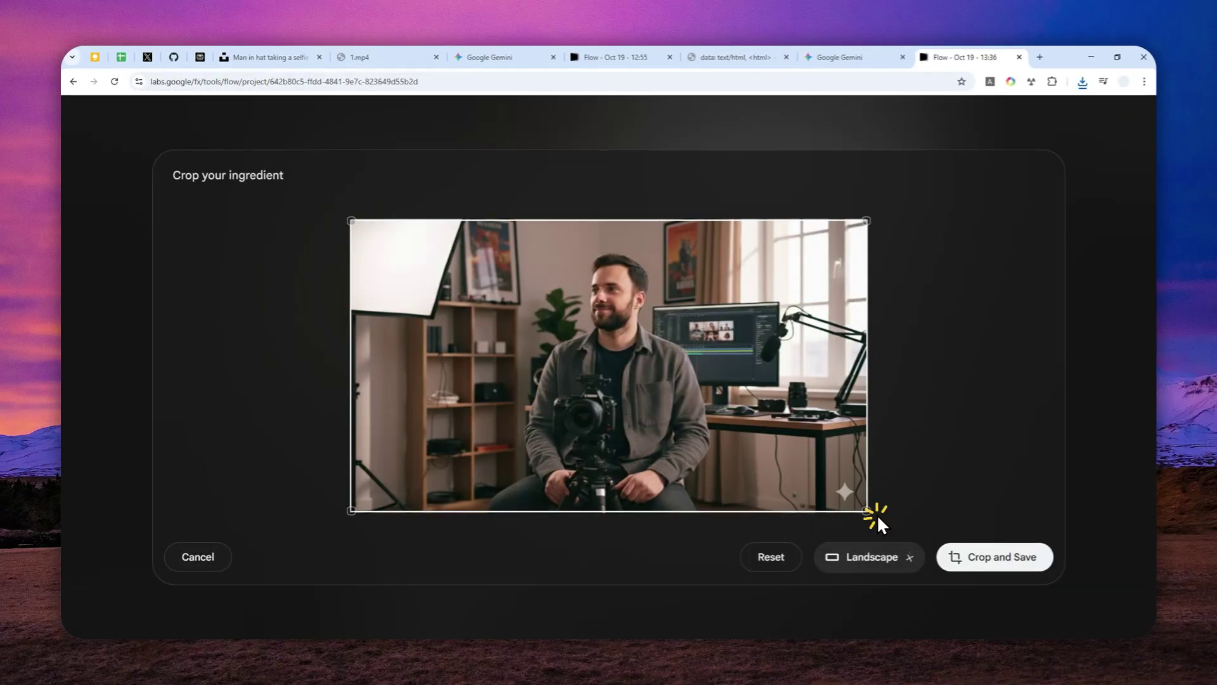
{"action": "left_click", "coordinate": [972, 558]}
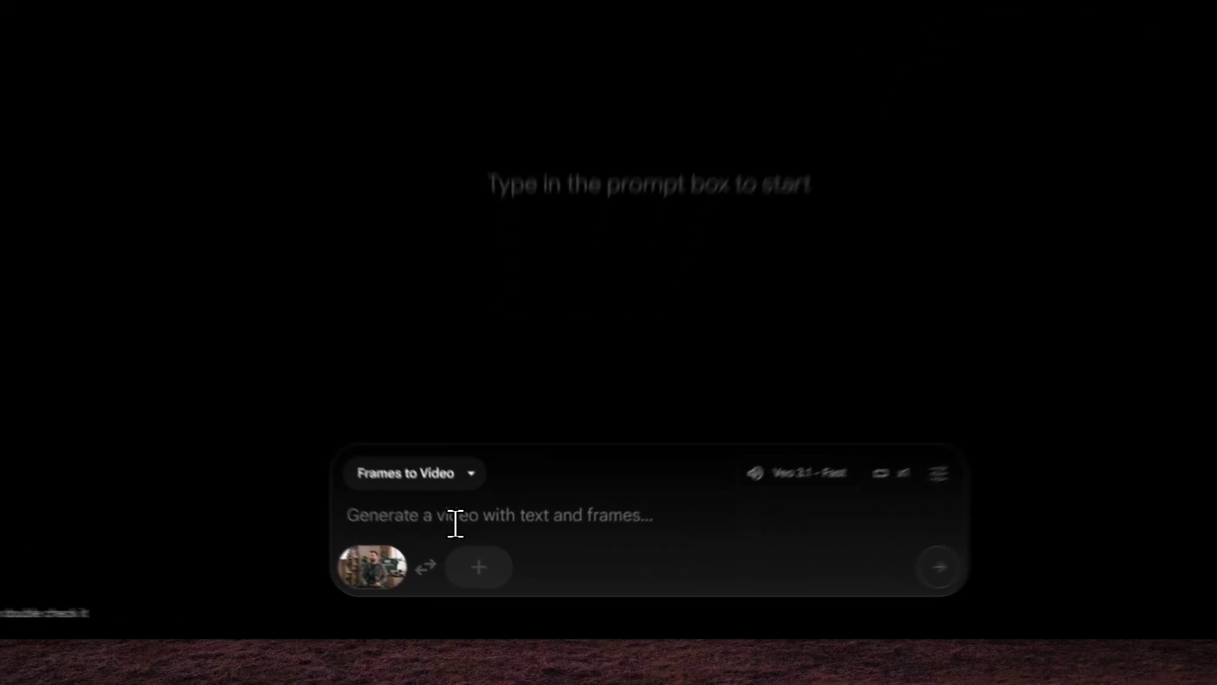
- Enter the prompt: Make the person talk to camera "Hey, if you need a professional video editor, just hit me up..."
{"action": "left_click", "coordinate": [497, 560]}
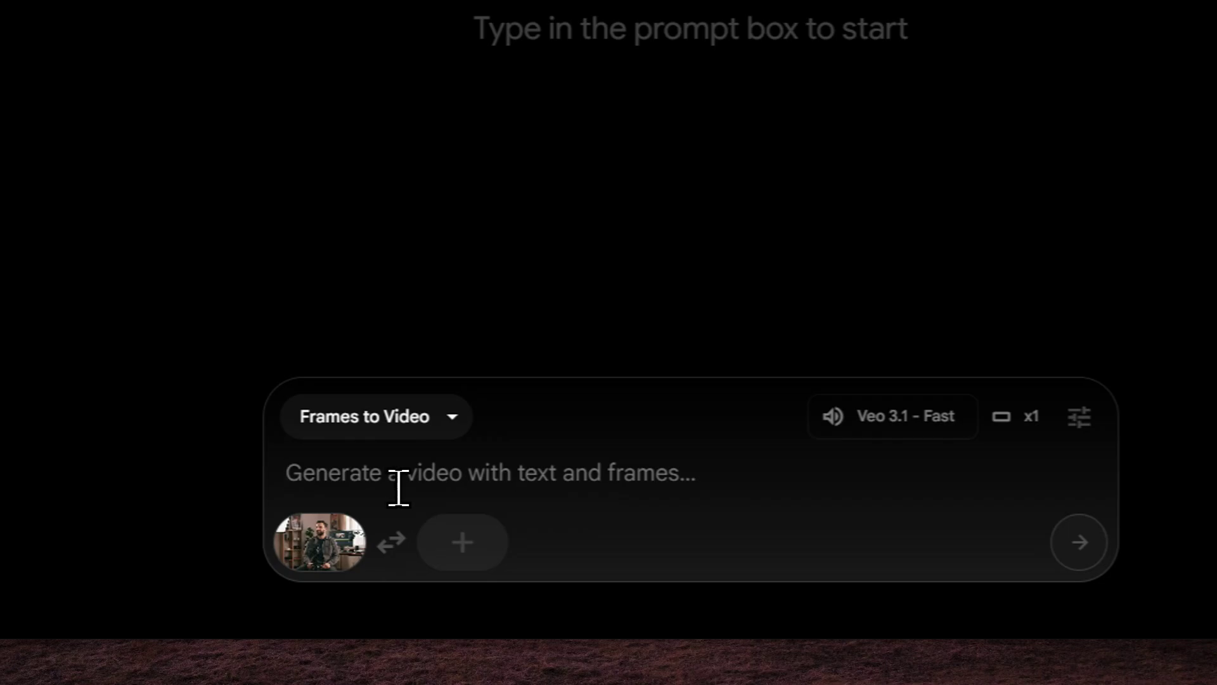
{"action": "type", "text": "Make the perso"}
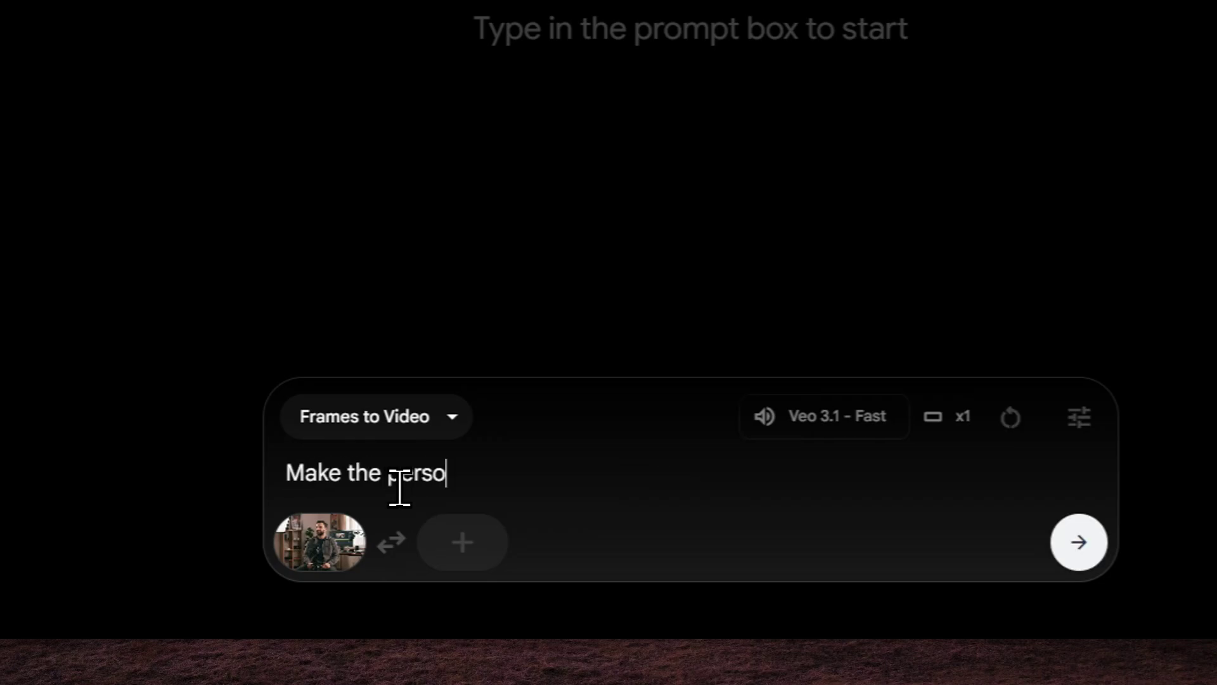
{"action": "type", "text": "n says"}
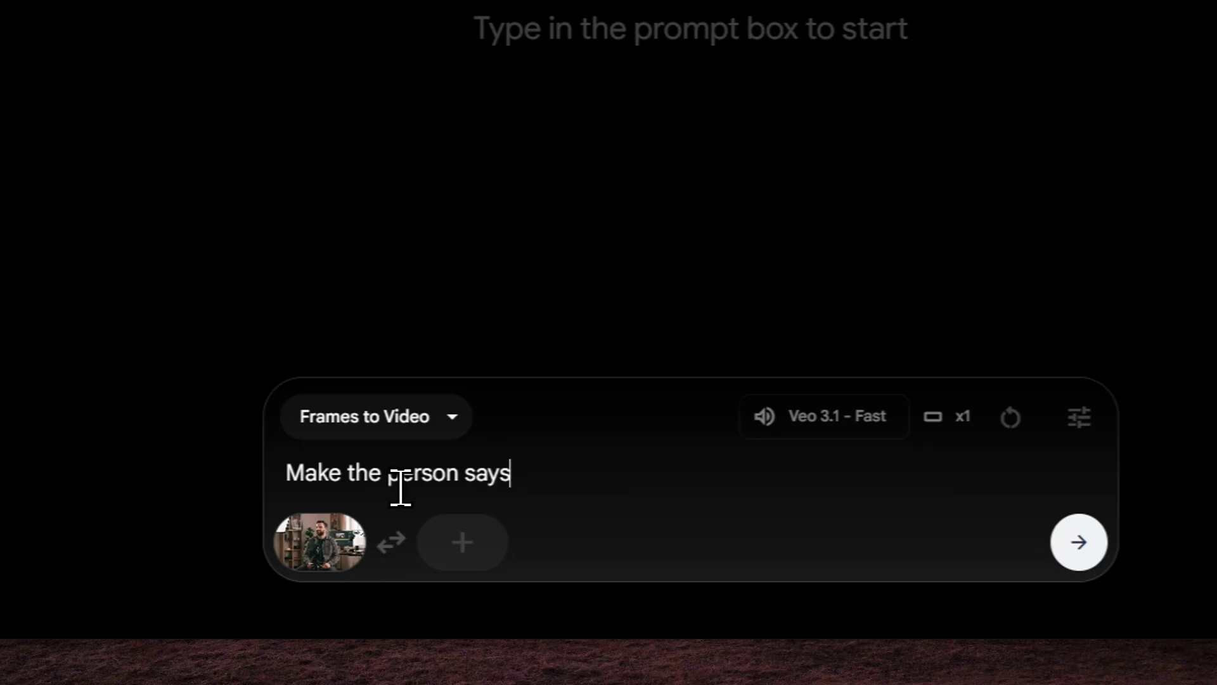
{"action": "key", "text": "ctrl+shift+Left"}
{"action": "type", "text": "talk to camera \""}
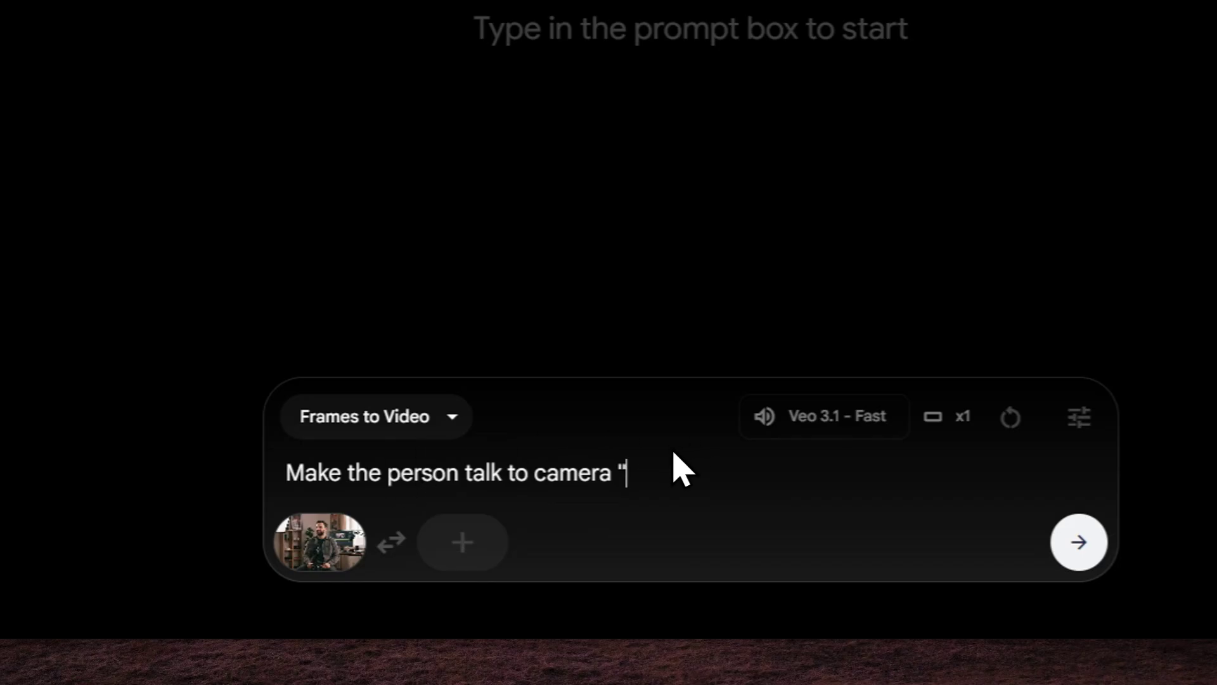
{"action": "type", "text": "Hey, if y"}
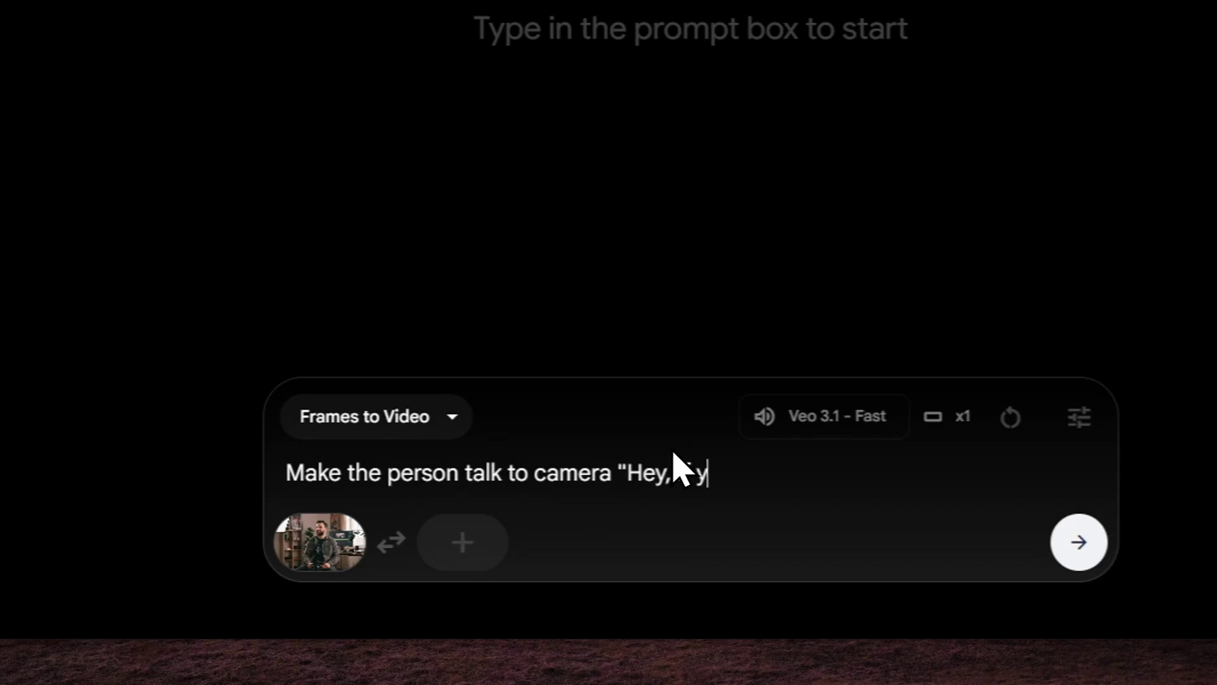
{"action": "type", "text": "ou need a "}
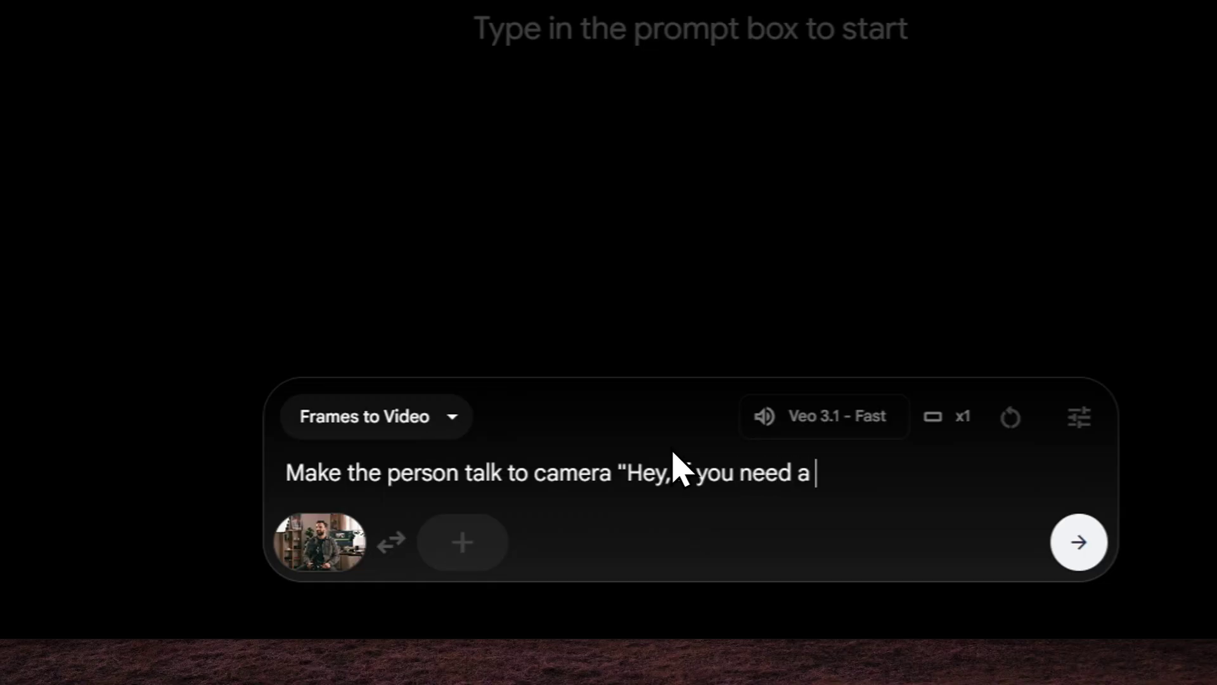
{"action": "type", "text": "professional video"}
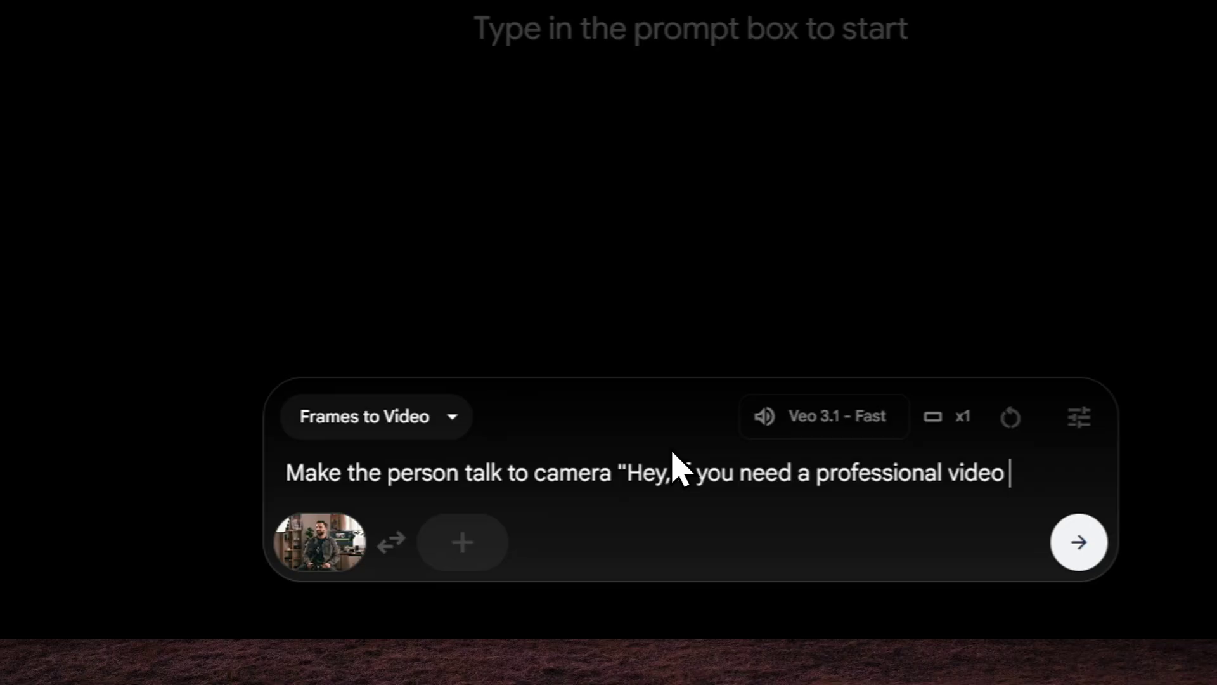
{"action": "type", "text": " editor, jus"}
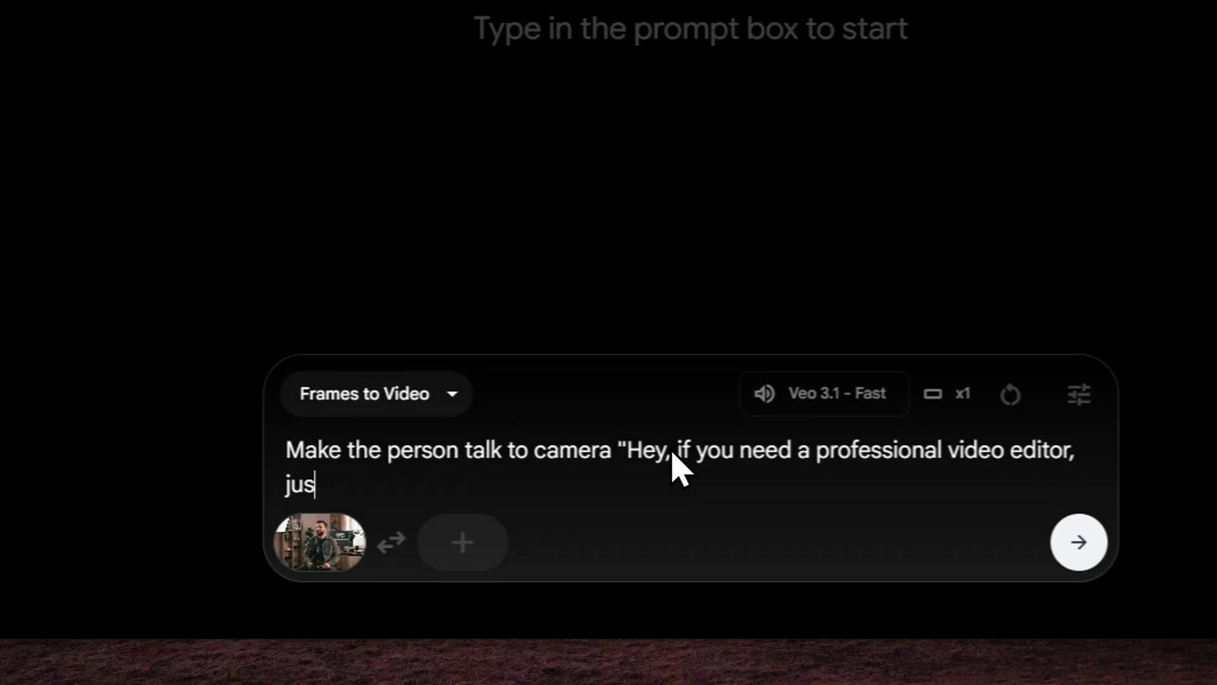
{"action": "type", "text": "t hit me up "}
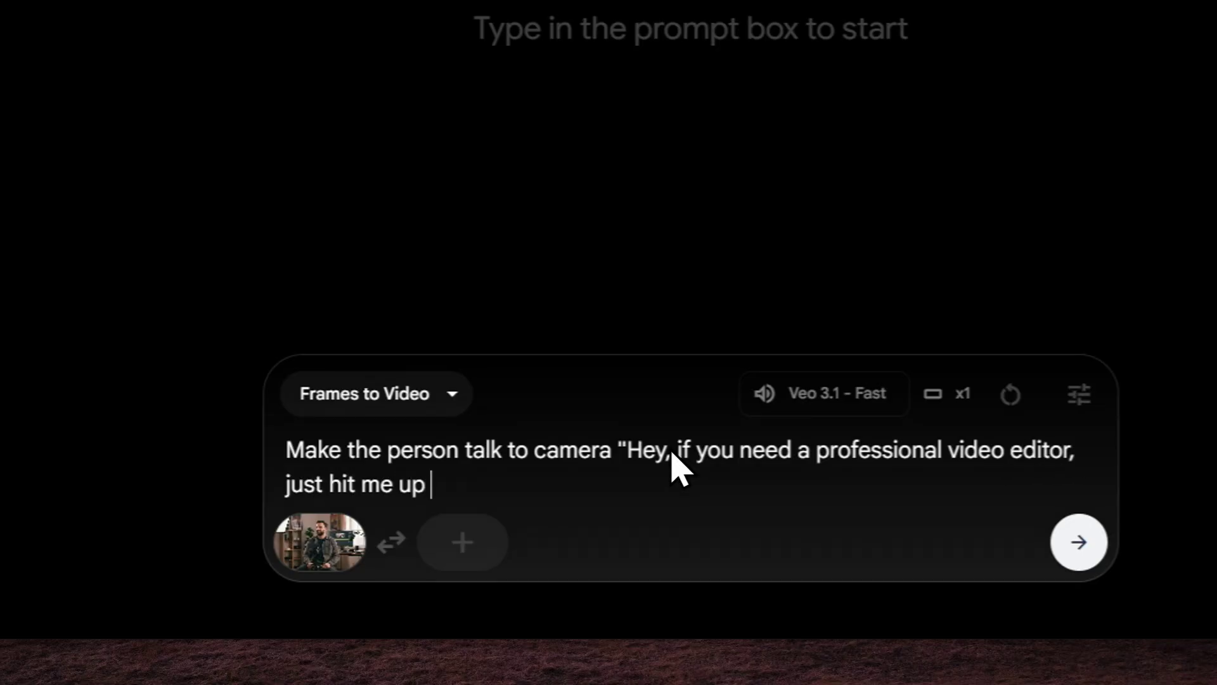
{"action": "type", "text": "and I'll see you "}
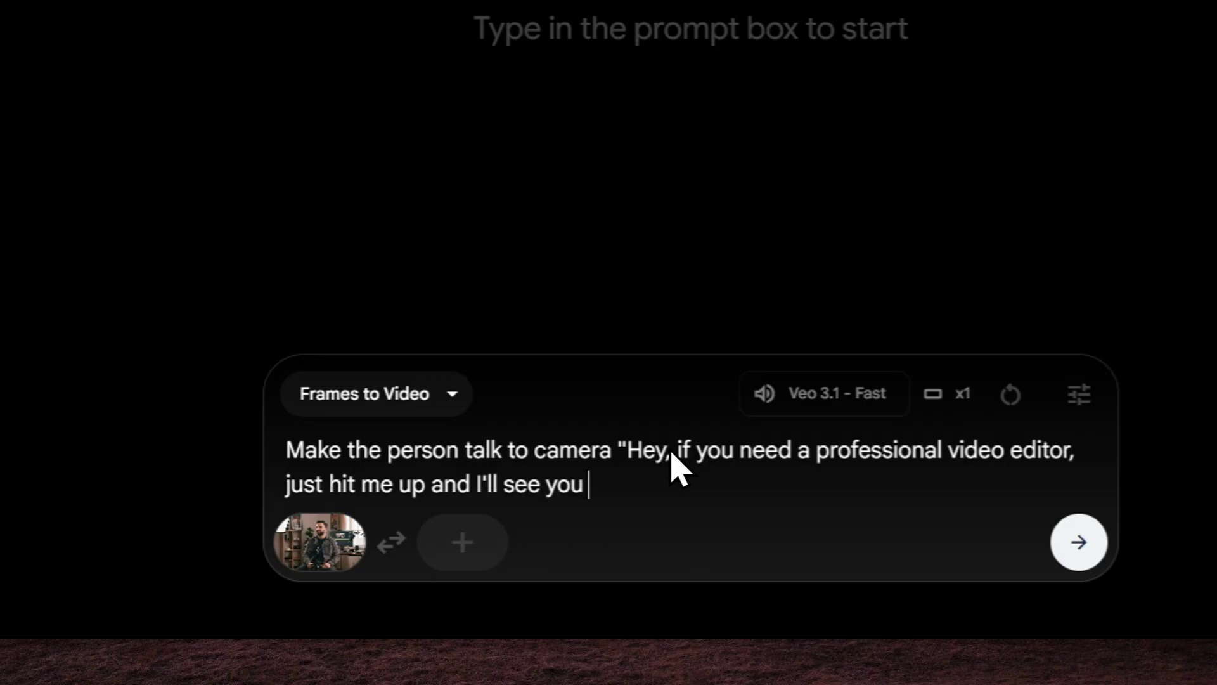
{"action": "type", "text": "soon\". Static camera."}
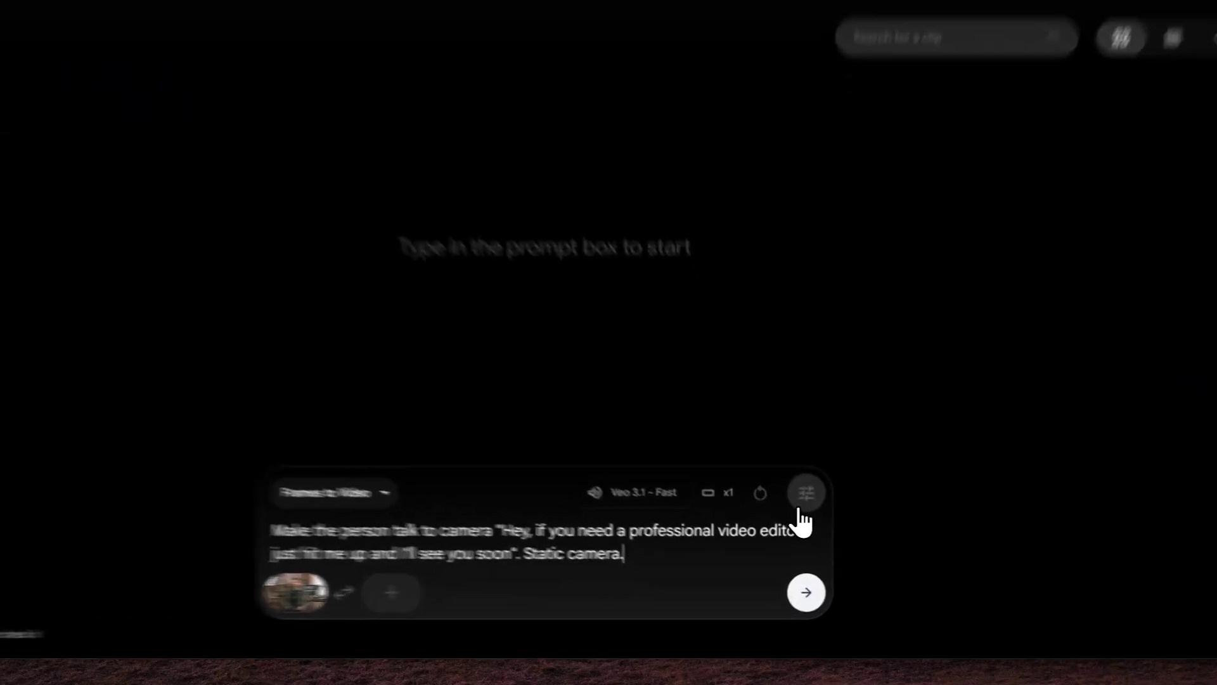
- Generate one Landscape (16:9) clip with Veo 3.1 - Fast and a single output
{"action": "left_click", "coordinate": [802, 517]}
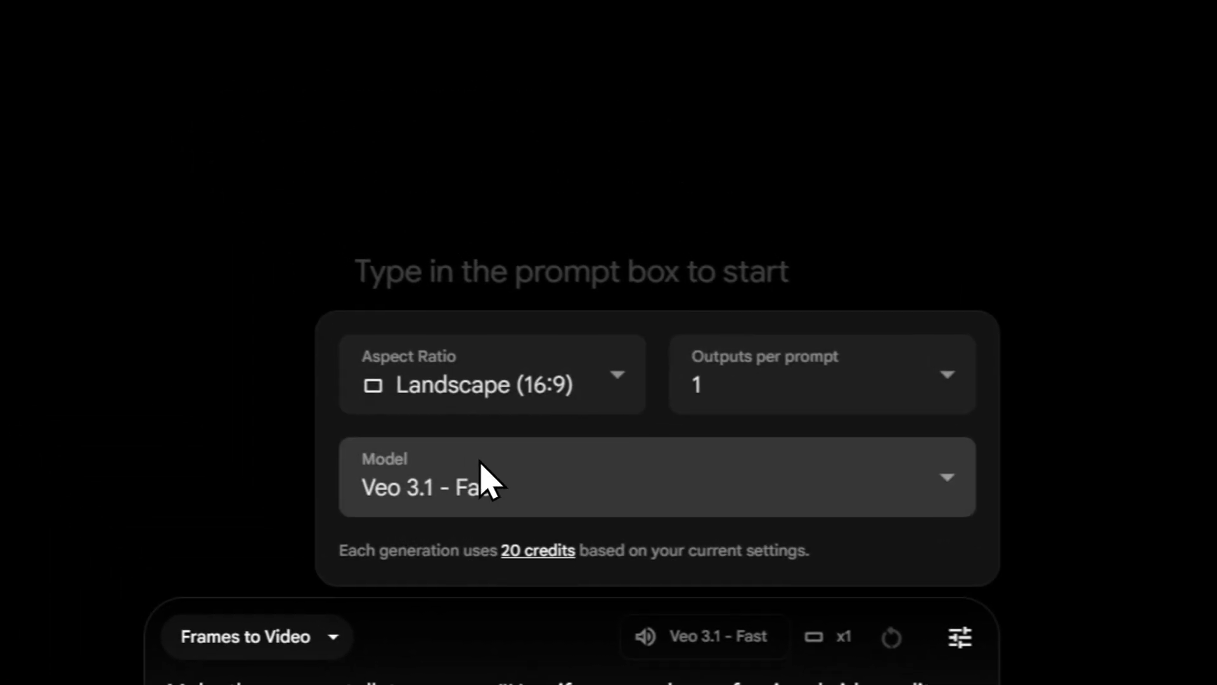
{"action": "left_click", "coordinate": [490, 487]}
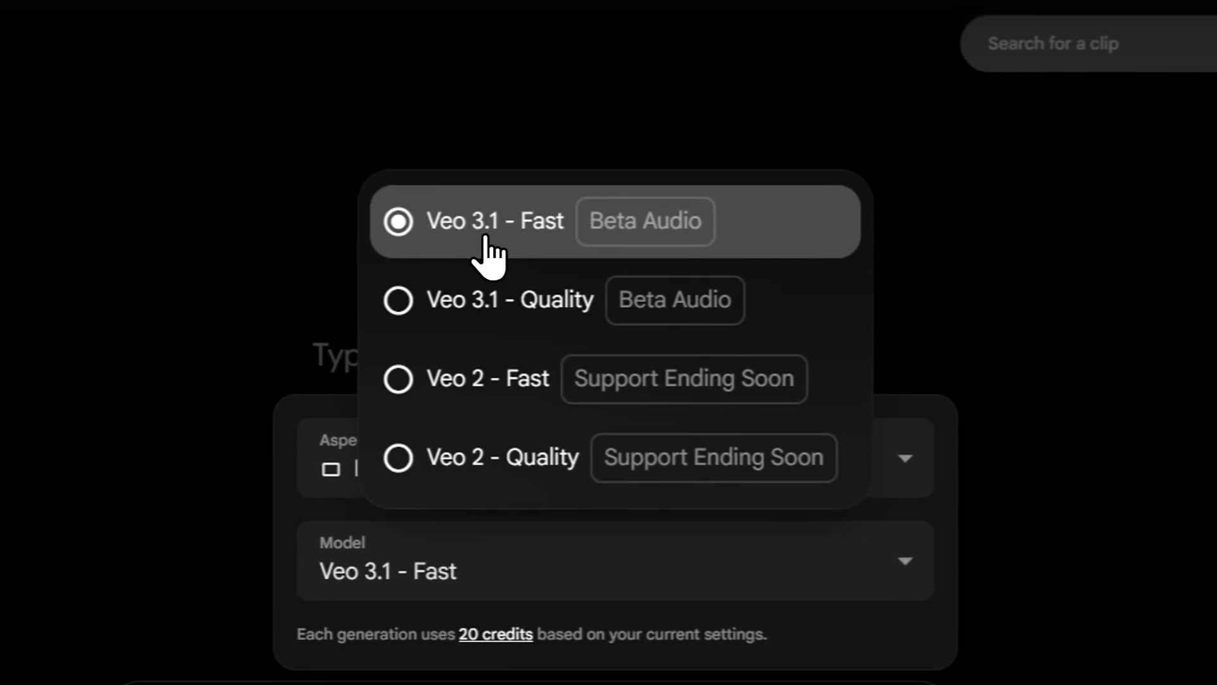
{"action": "left_click", "coordinate": [497, 231]}
{"action": "left_click", "coordinate": [742, 463]}
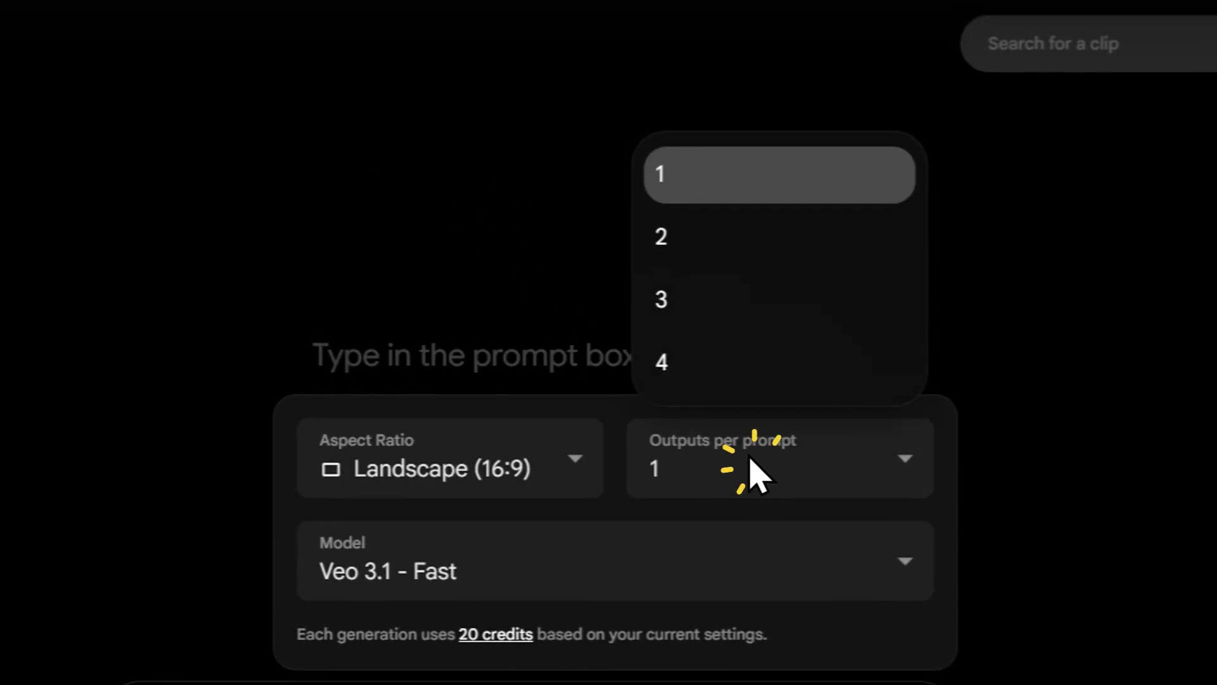
{"action": "left_click", "coordinate": [683, 196]}
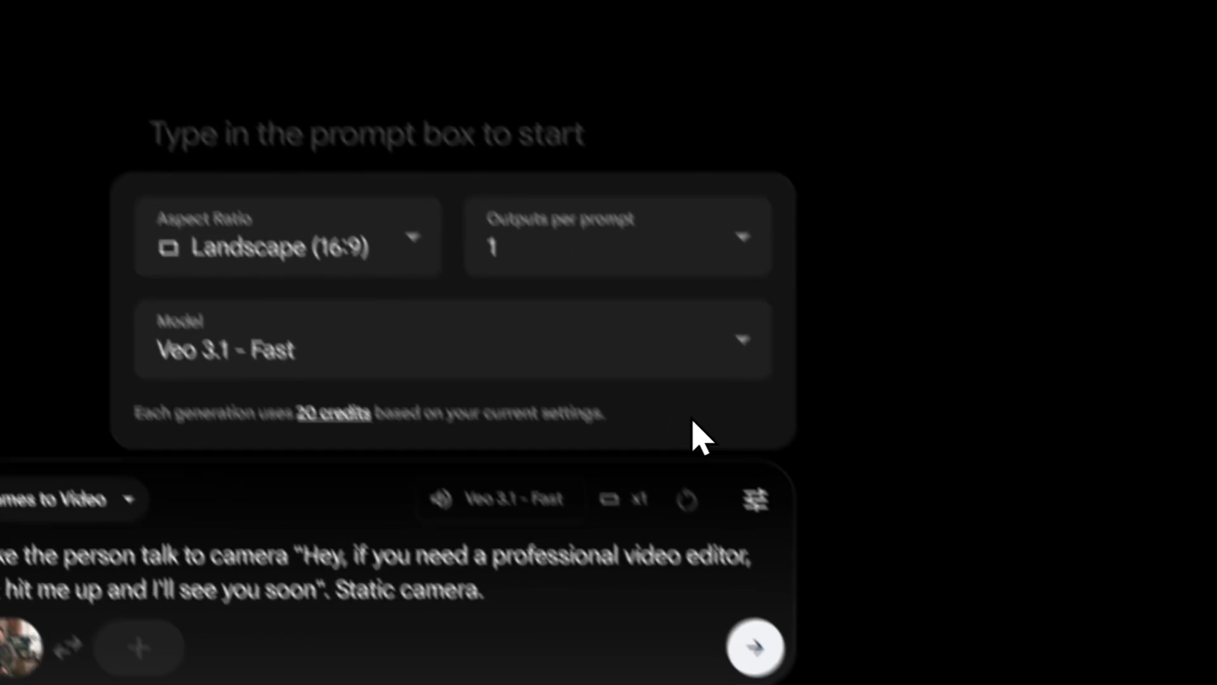
{"action": "left_click", "coordinate": [756, 497]}
{"action": "left_click", "coordinate": [688, 557]}
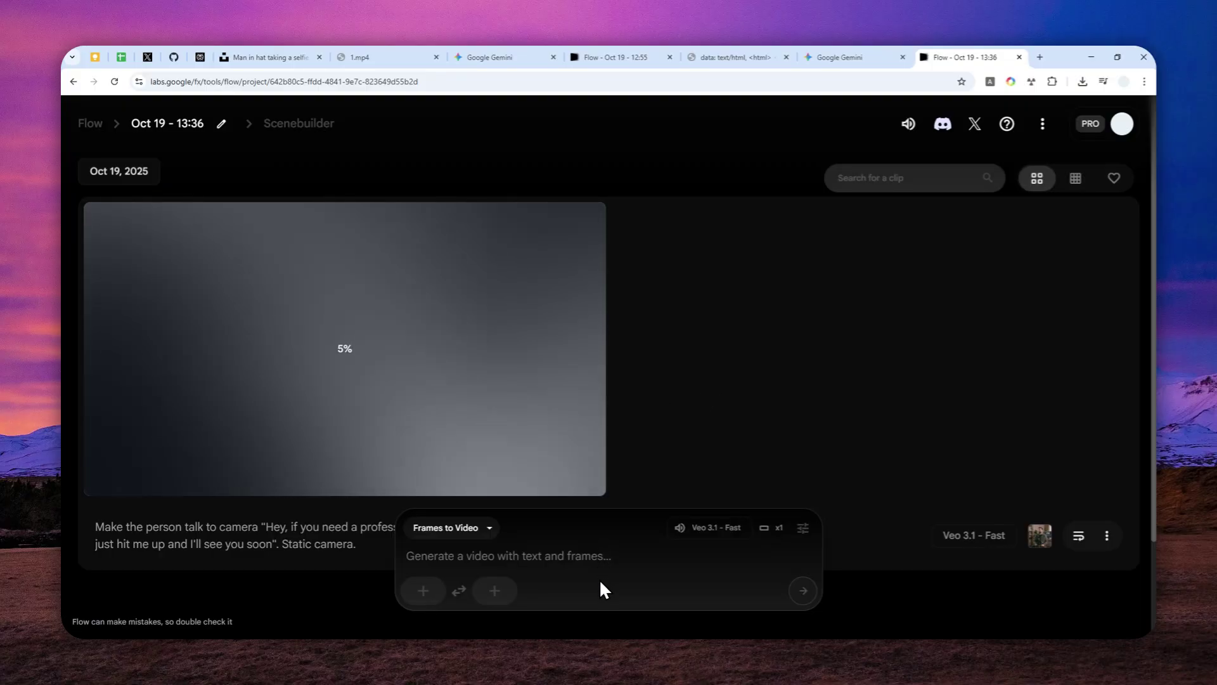
- Play and pause the finished talking-to-camera clip, then select its spoken line in the prompt
{"action": "left_click", "coordinate": [596, 610]}
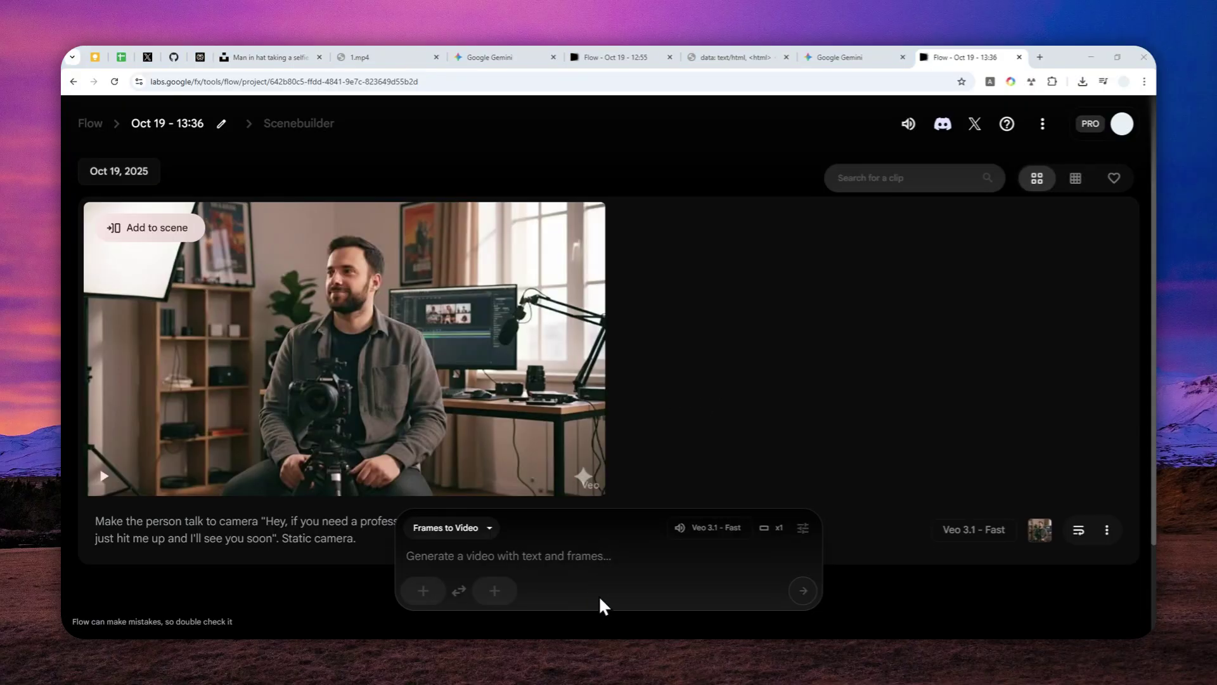
{"action": "mouse_move", "coordinate": [326, 390]}
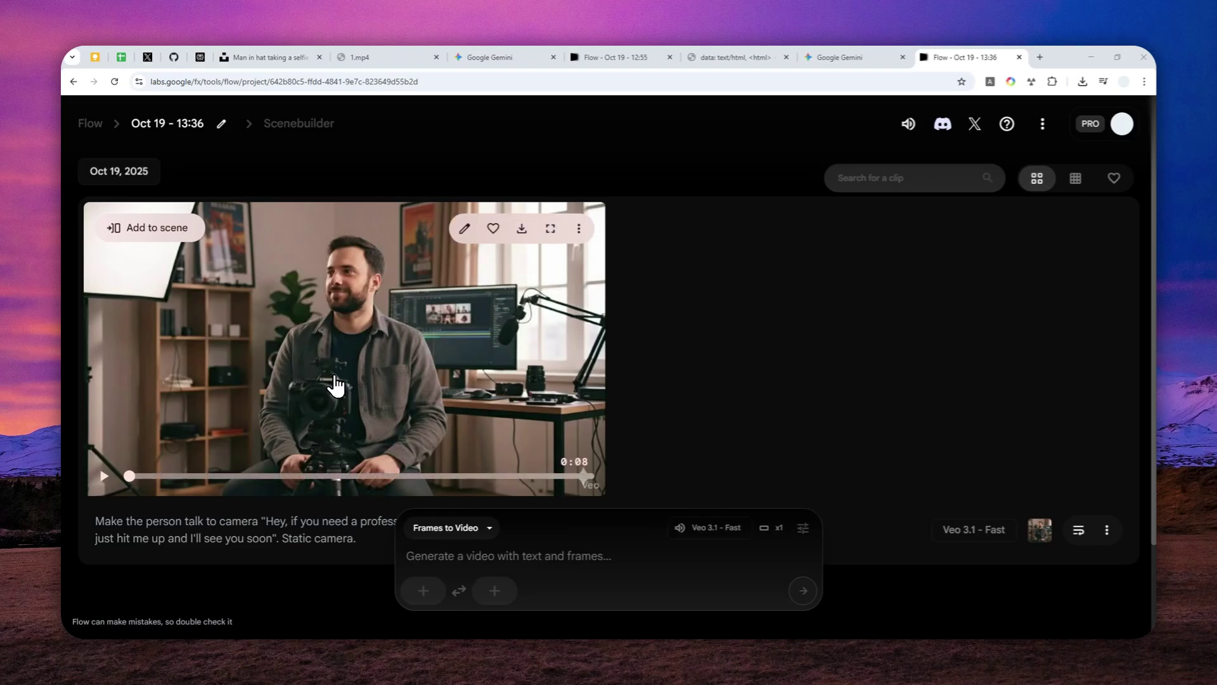
{"action": "left_click", "coordinate": [94, 483]}
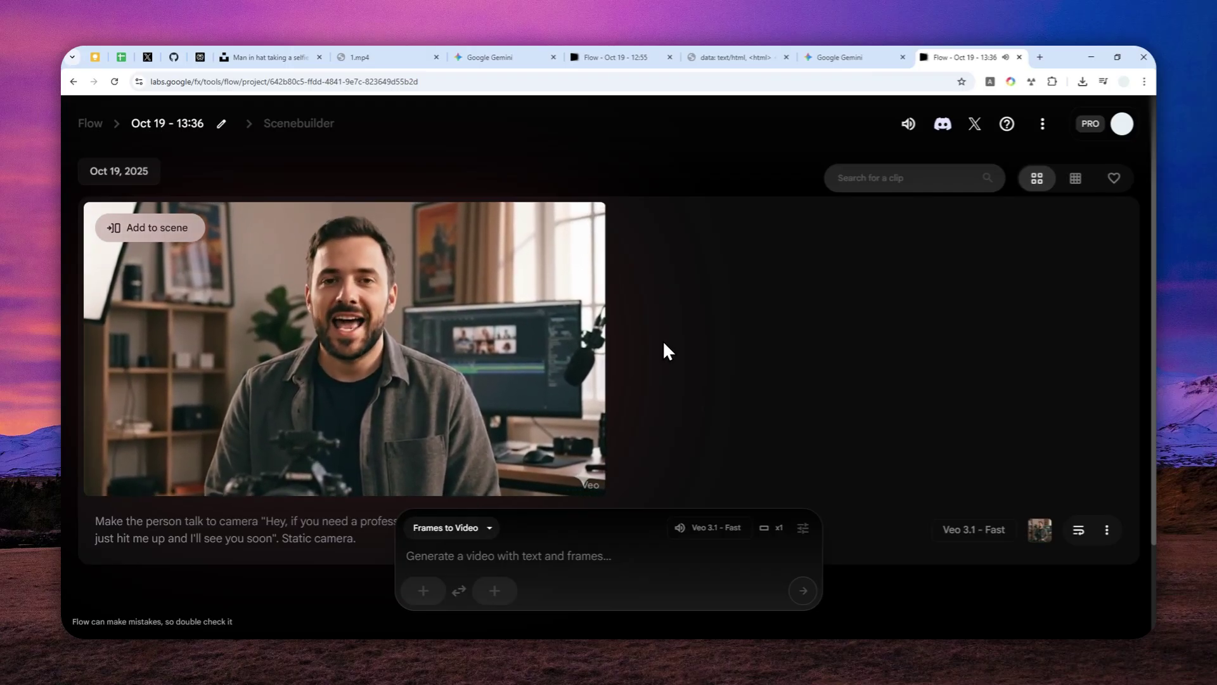
{"action": "left_click", "coordinate": [103, 476]}
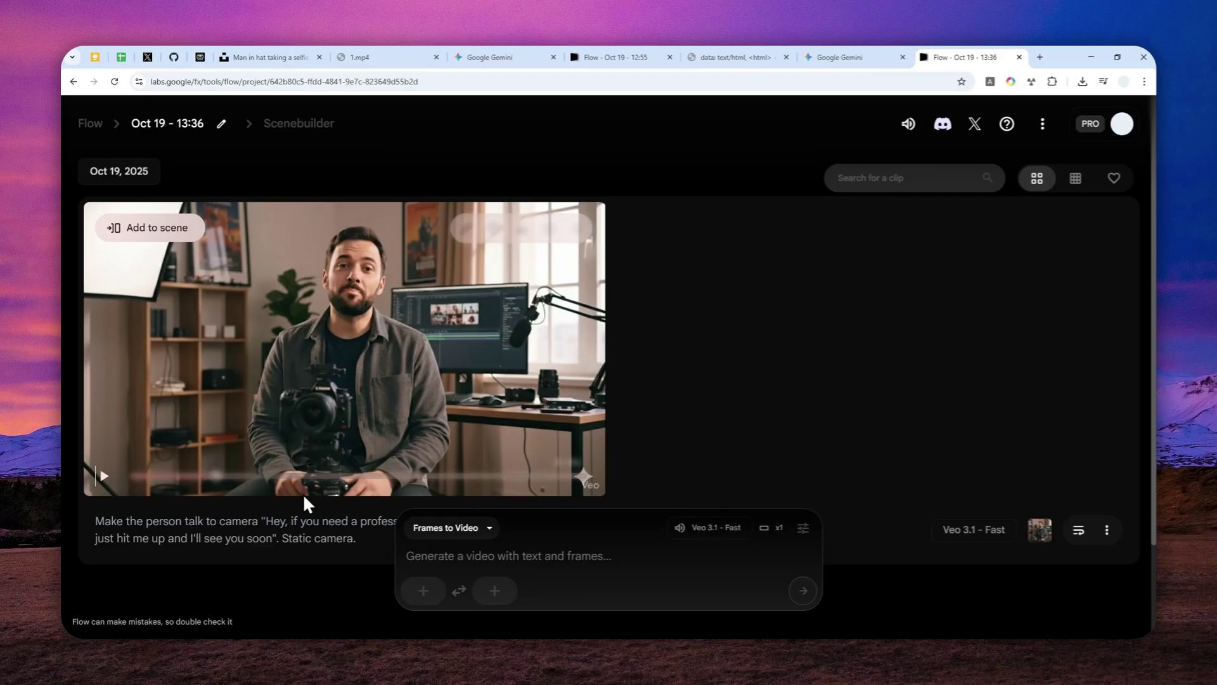
{"action": "left_click_drag", "start_coordinate": [266, 520], "coordinate": [373, 556]}
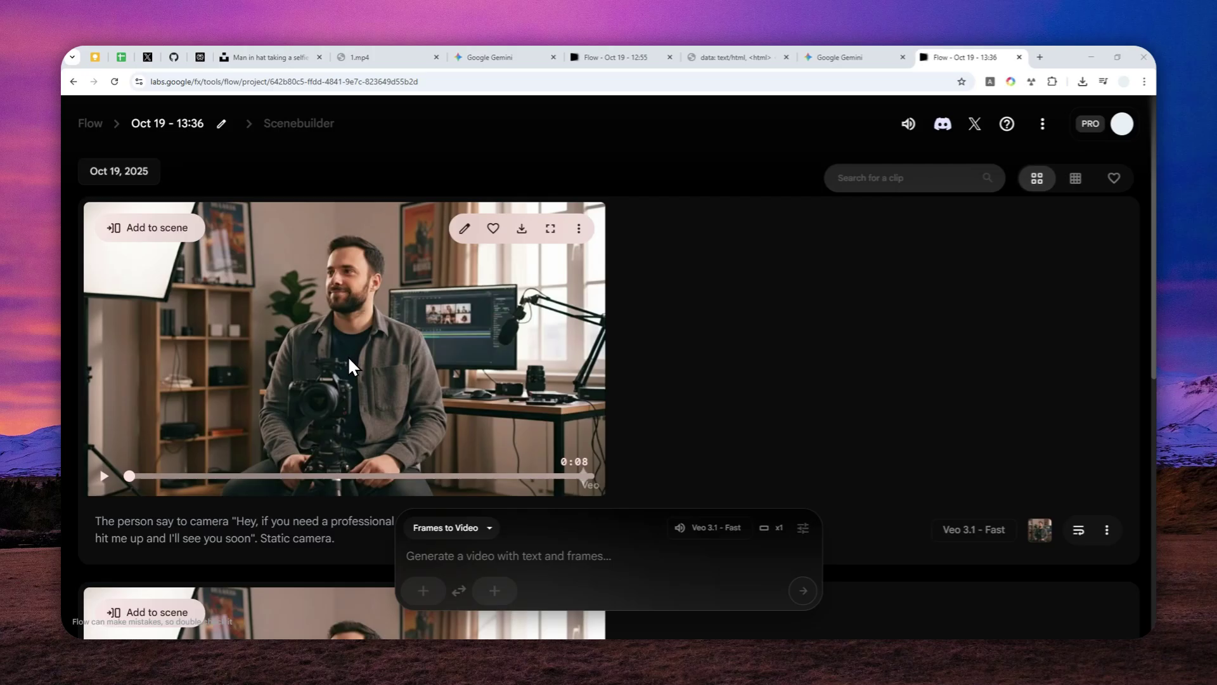
- Replay the talking-head clip and download it at Original size (720p)
{"action": "scroll", "coordinate": [117, 514], "scroll_direction": "down", "scroll_amount": 1}
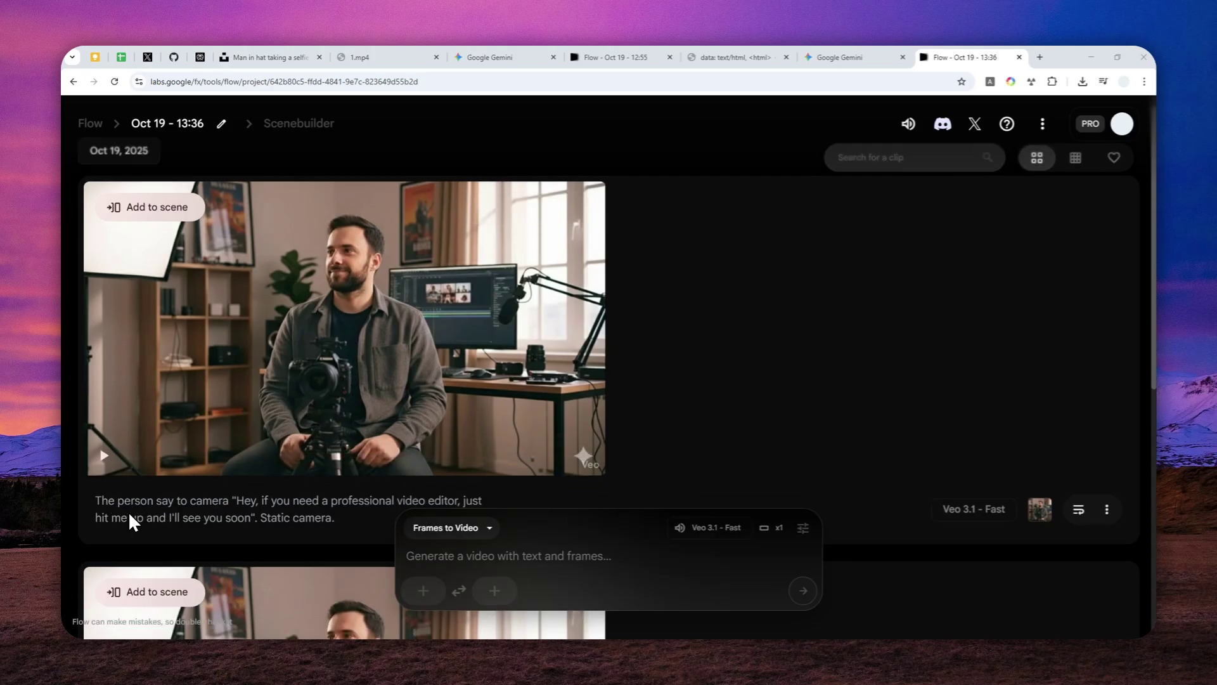
{"action": "scroll", "coordinate": [355, 480], "scroll_direction": "up", "scroll_amount": 1}
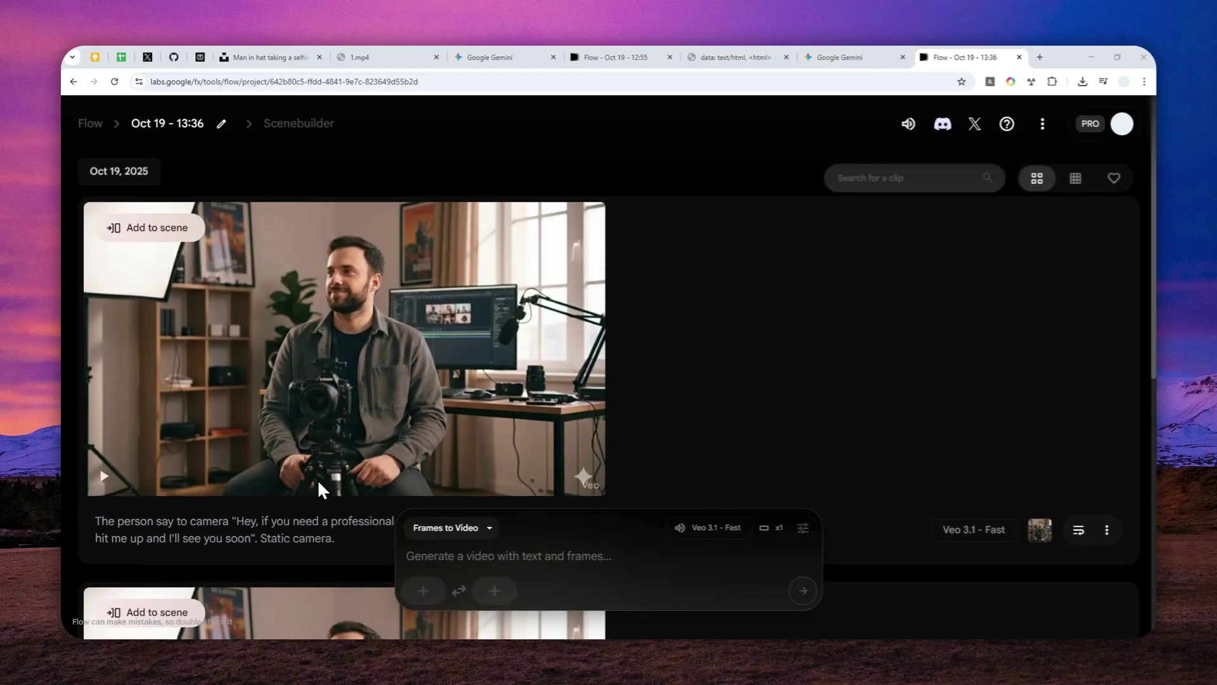
{"action": "left_click", "coordinate": [102, 477]}
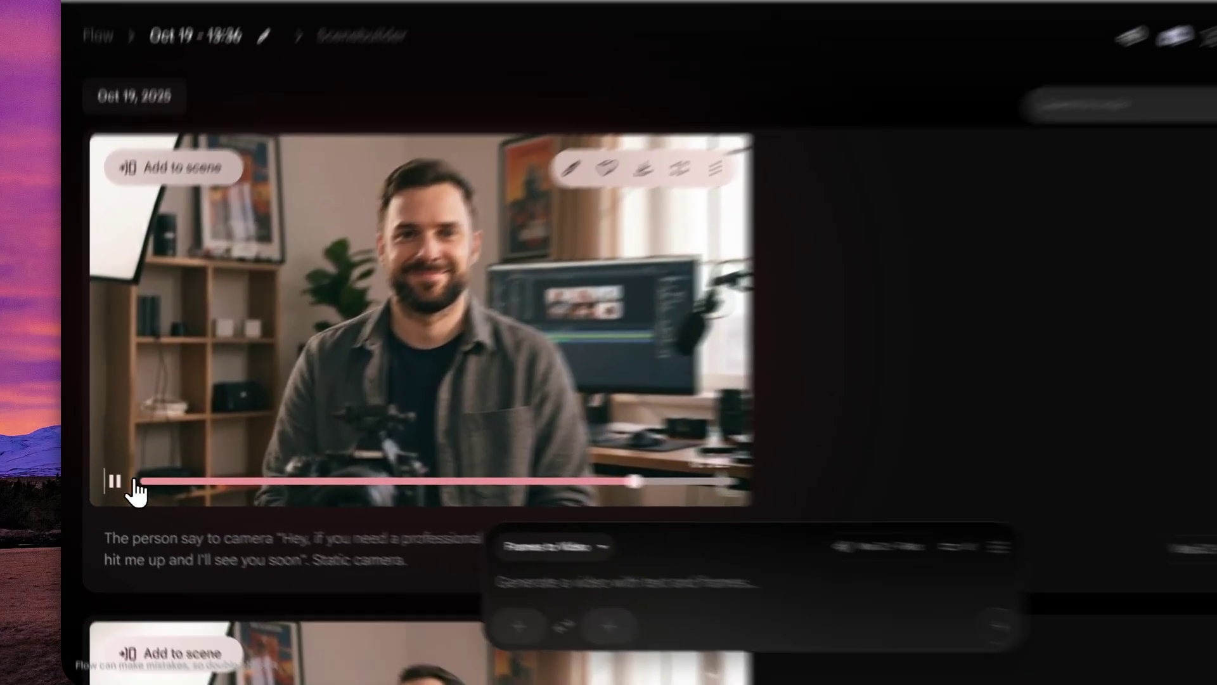
{"action": "left_click", "coordinate": [103, 476]}
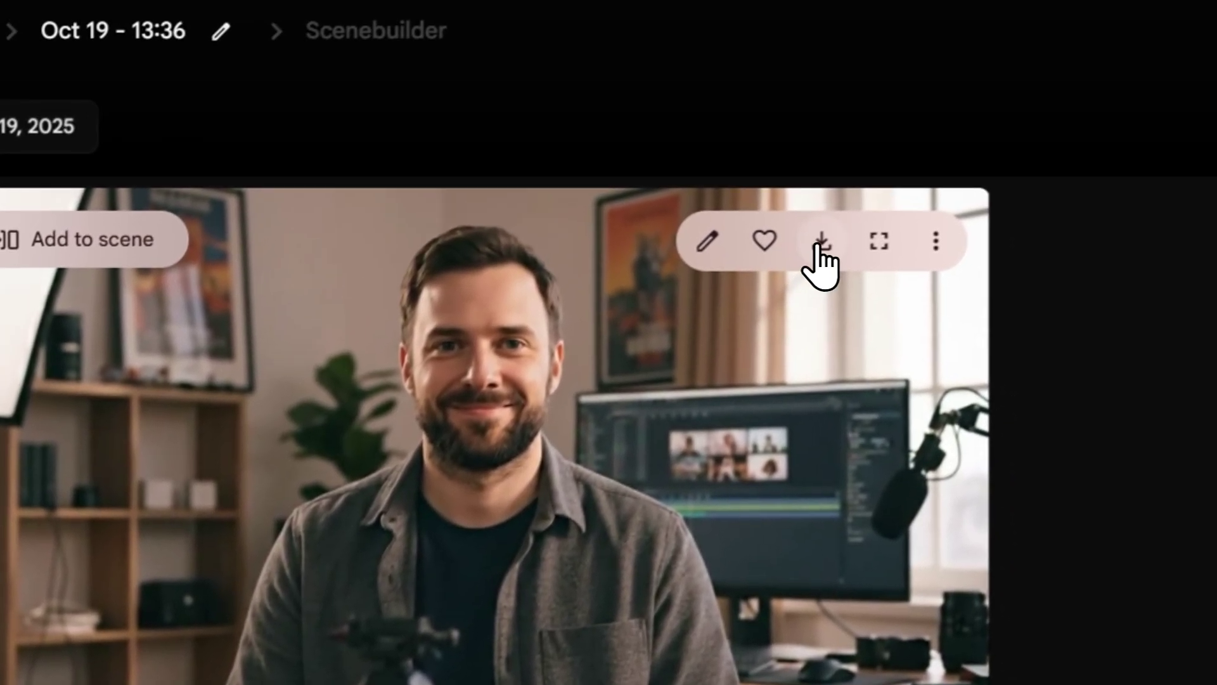
{"action": "left_click", "coordinate": [978, 7]}
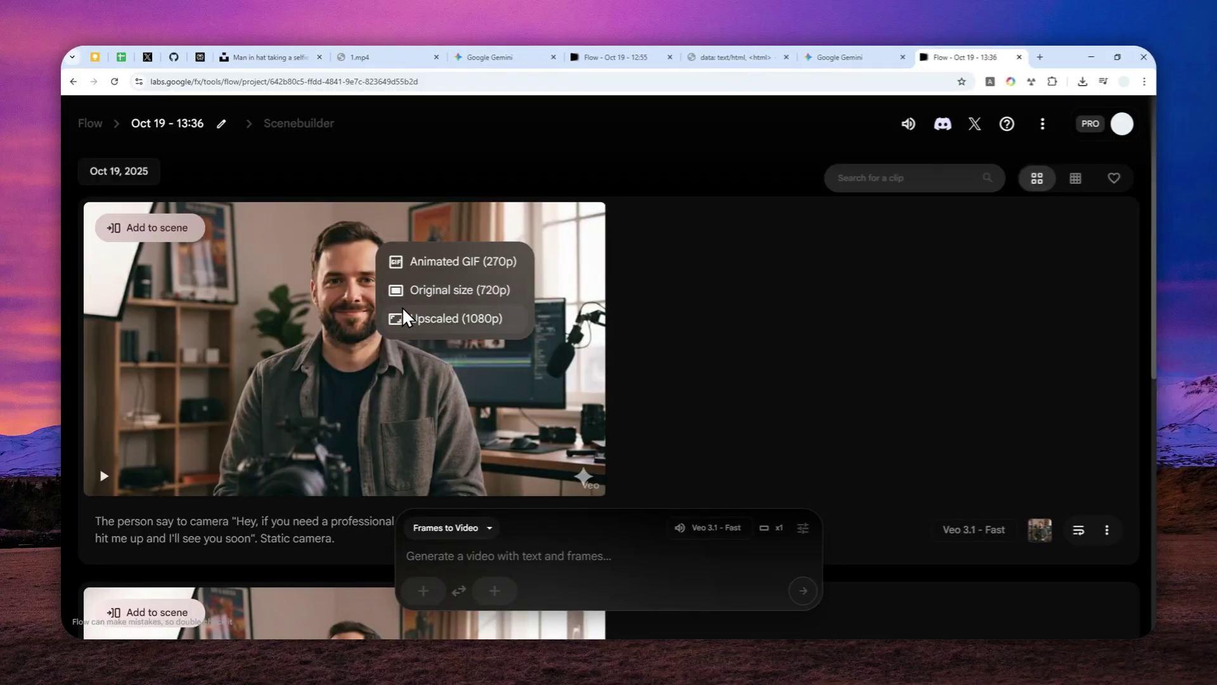
{"action": "left_click", "coordinate": [461, 295]}
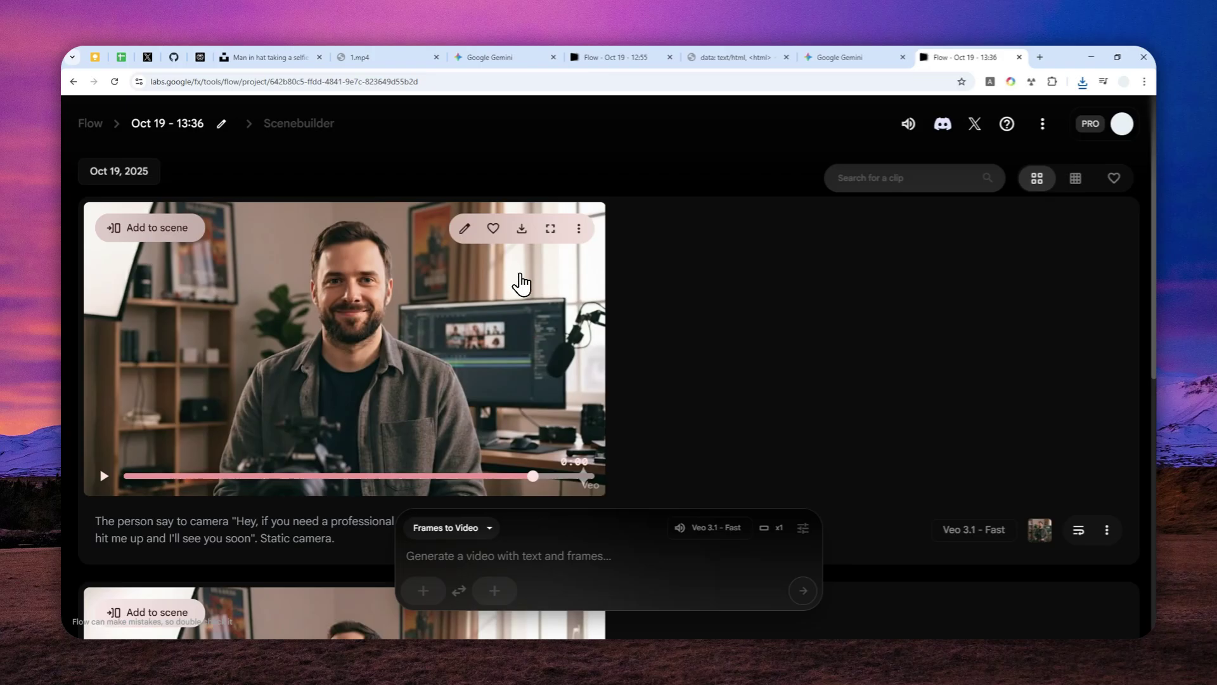
- Open elevenlabs.io in a new Chrome tab and log in to the ElevenLabs workspace
{"action": "left_click", "coordinate": [1040, 57]}
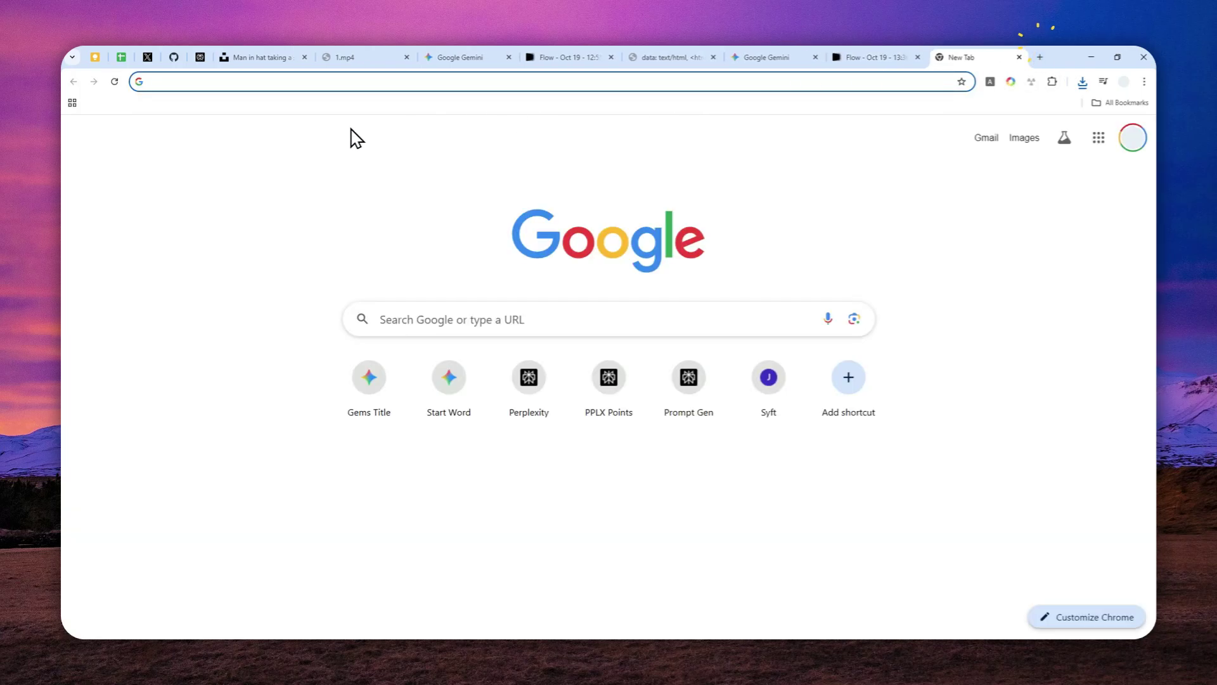
{"action": "type", "text": "elevenlabs.io"}
{"action": "key", "text": "Return"}
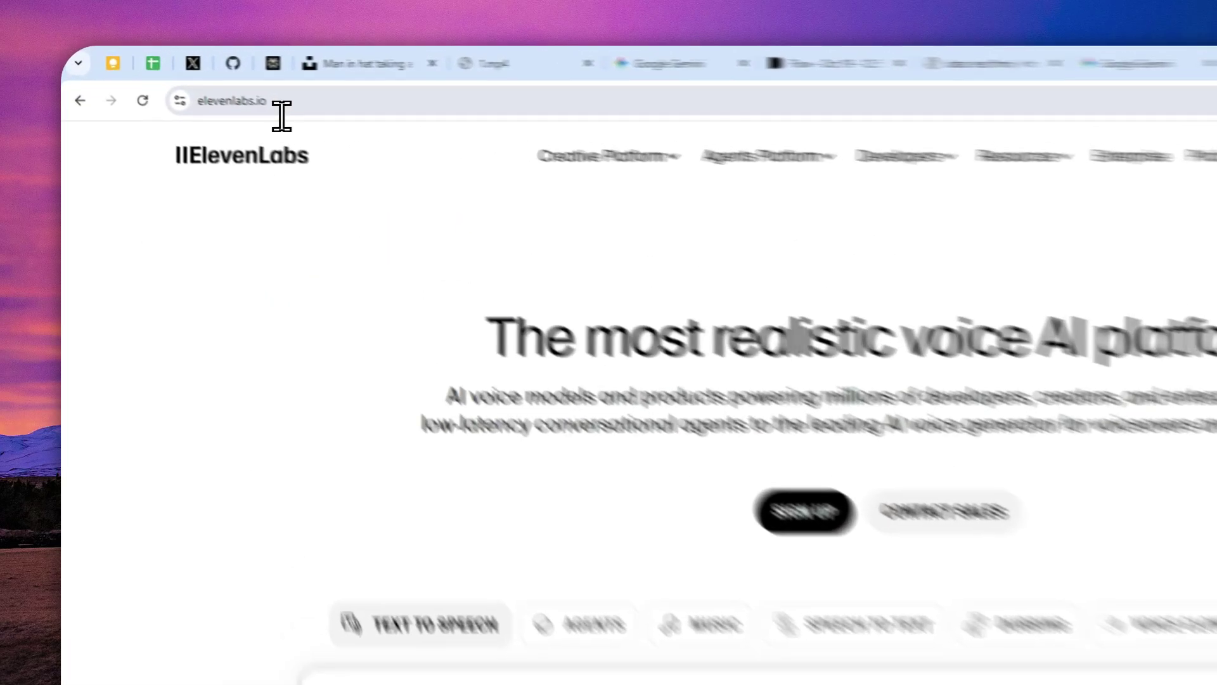
{"action": "left_click", "coordinate": [186, 81]}
{"action": "left_click", "coordinate": [838, 197]}
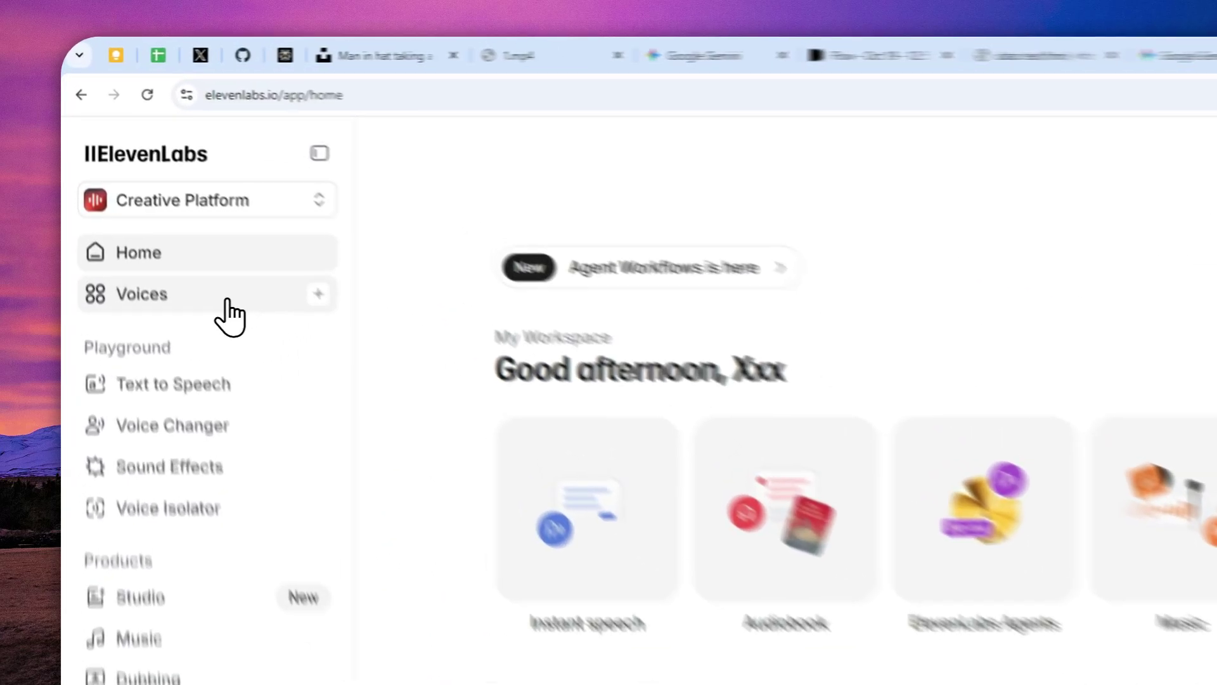
- Start an Instant Voice Clone from Voices via Create or Clone a Voice
{"action": "left_click", "coordinate": [230, 316]}
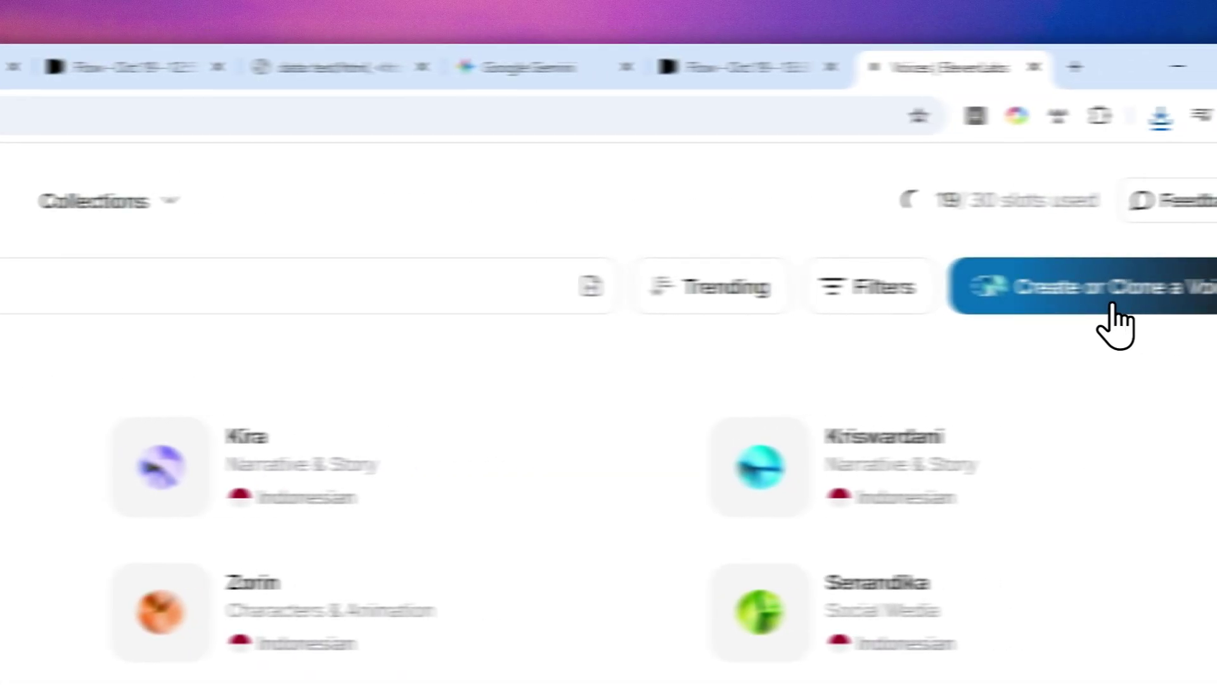
{"action": "left_click", "coordinate": [1151, 294]}
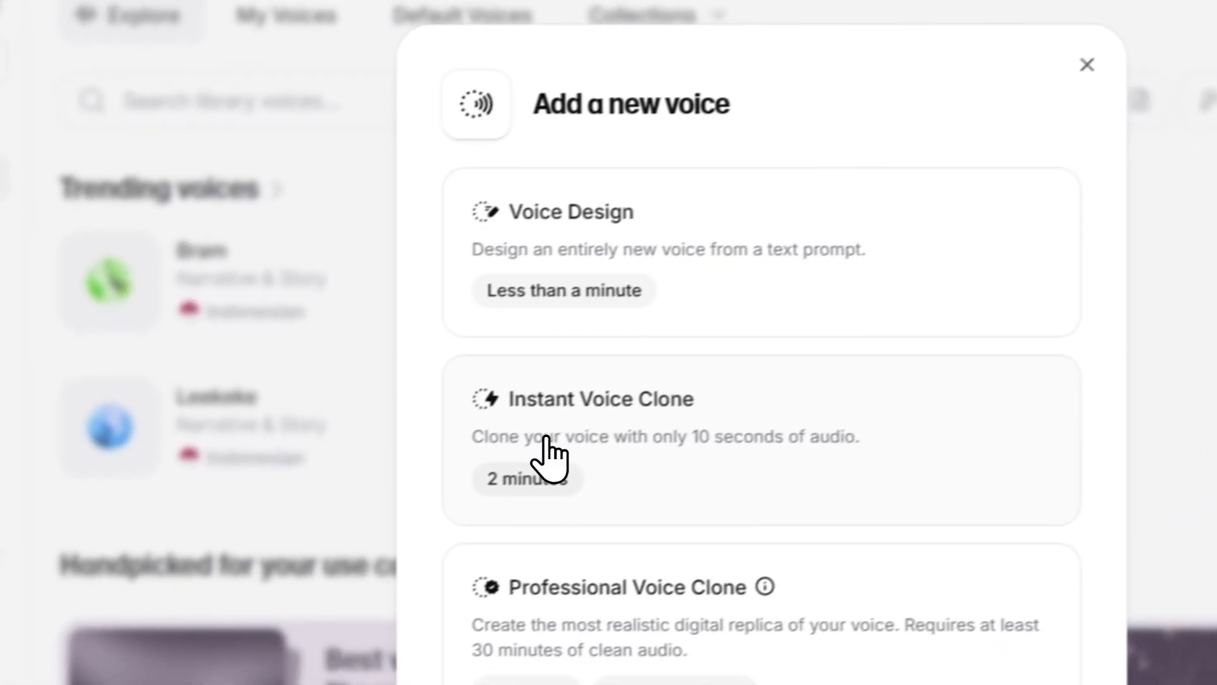
{"action": "left_click", "coordinate": [599, 428]}
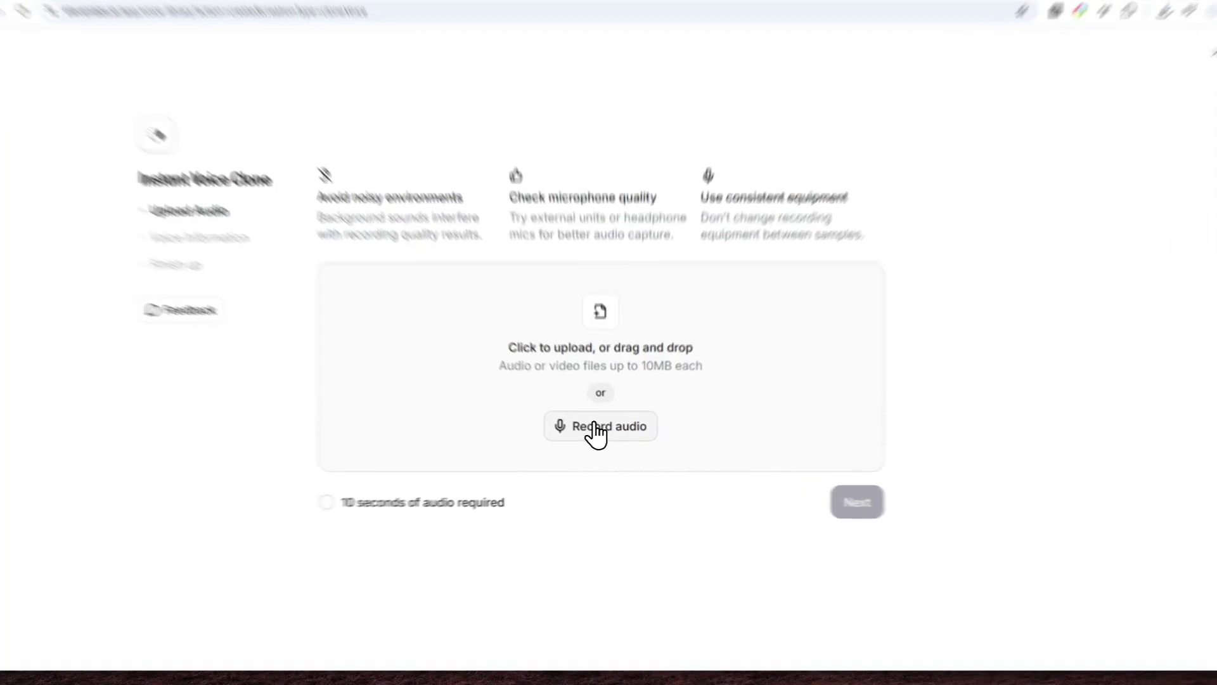
- Record a 15-second voice sample using the Default - Microphone input
{"action": "left_click", "coordinate": [599, 437]}
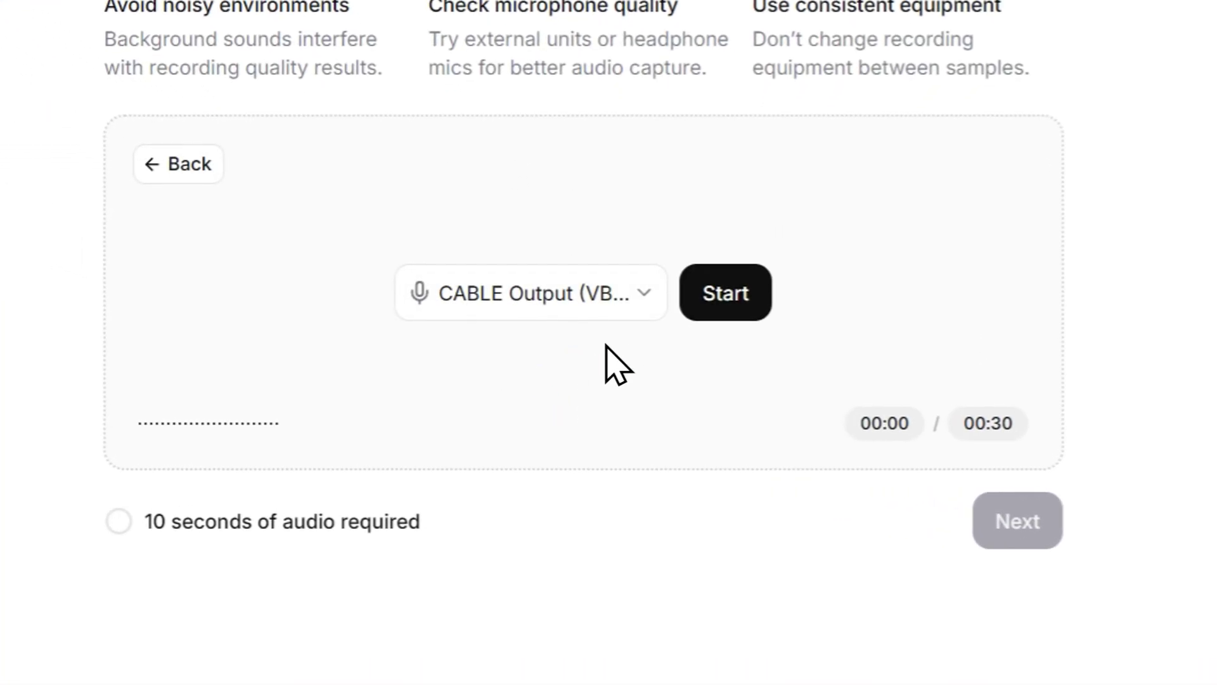
{"action": "left_click", "coordinate": [570, 292]}
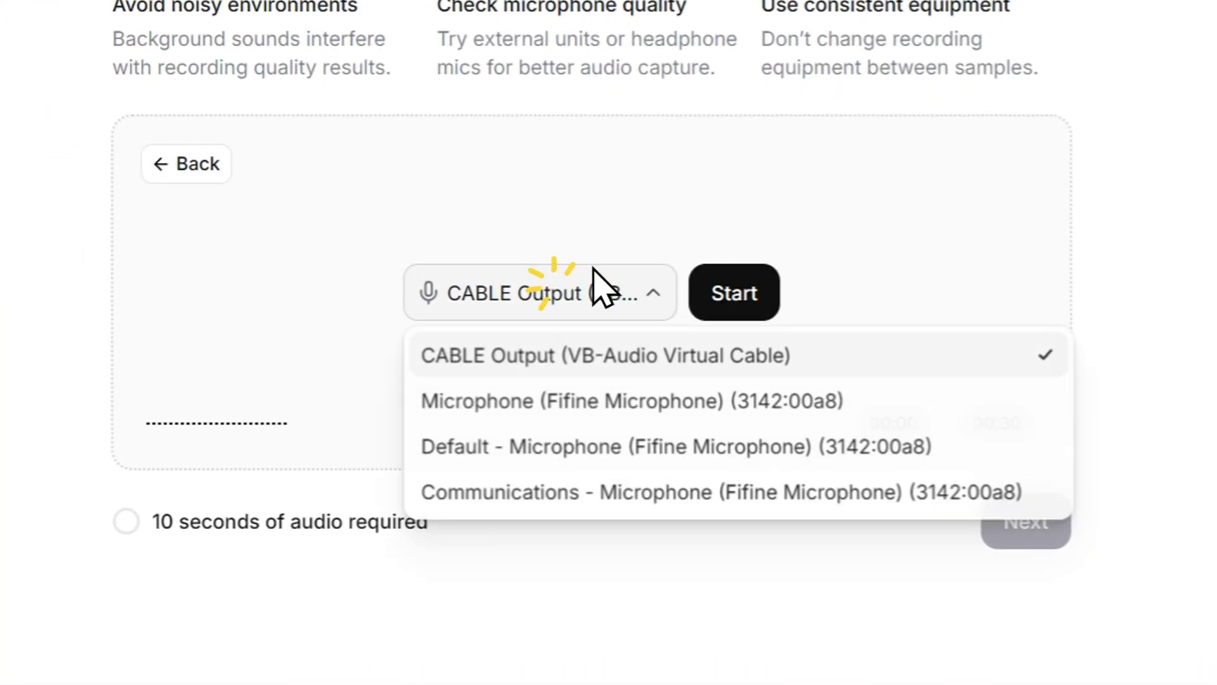
{"action": "left_click", "coordinate": [580, 447]}
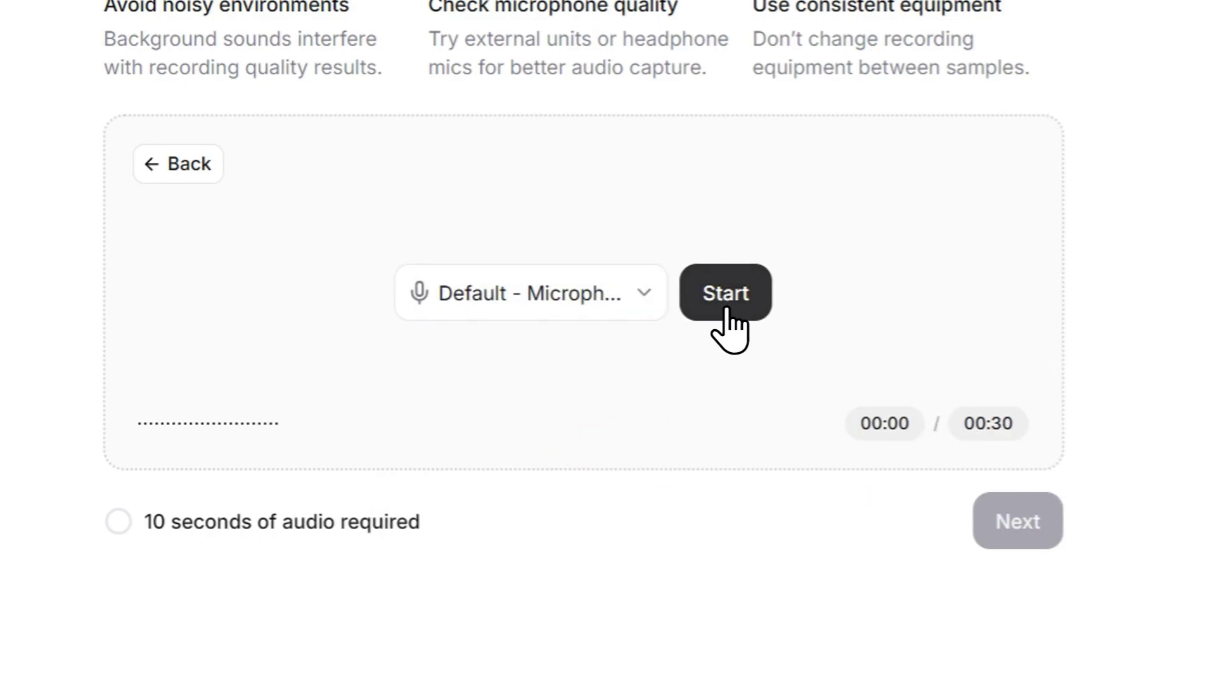
{"action": "left_click", "coordinate": [727, 309]}
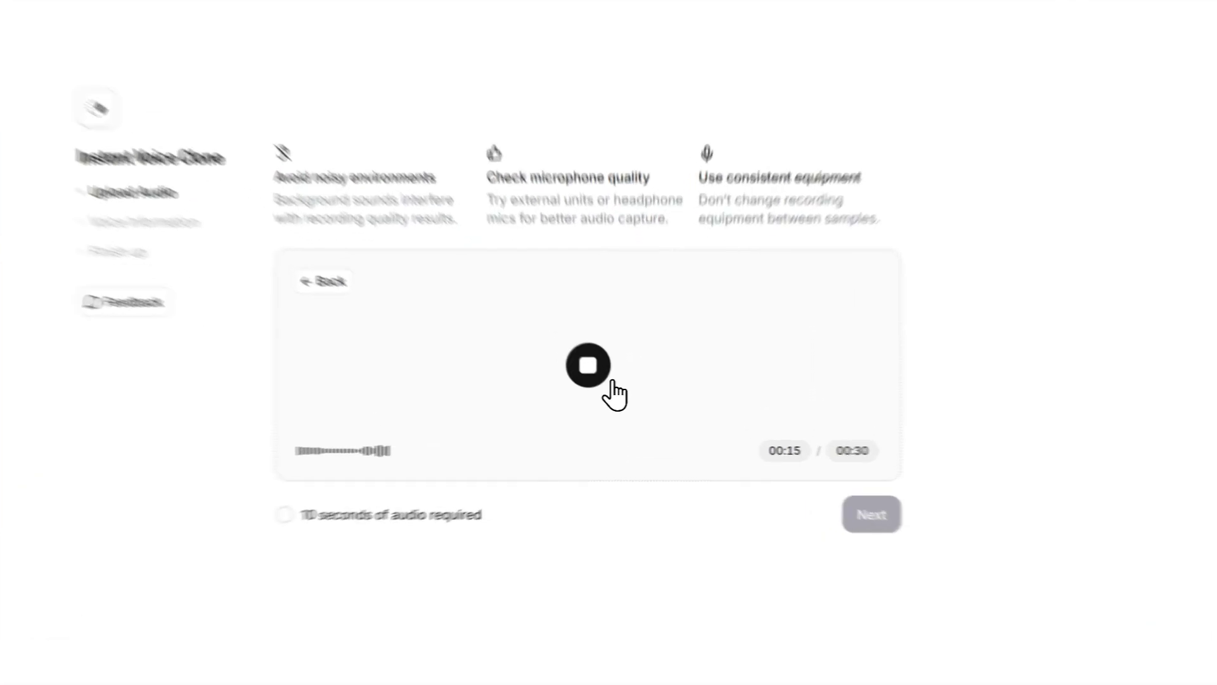
{"action": "left_click", "coordinate": [604, 383]}
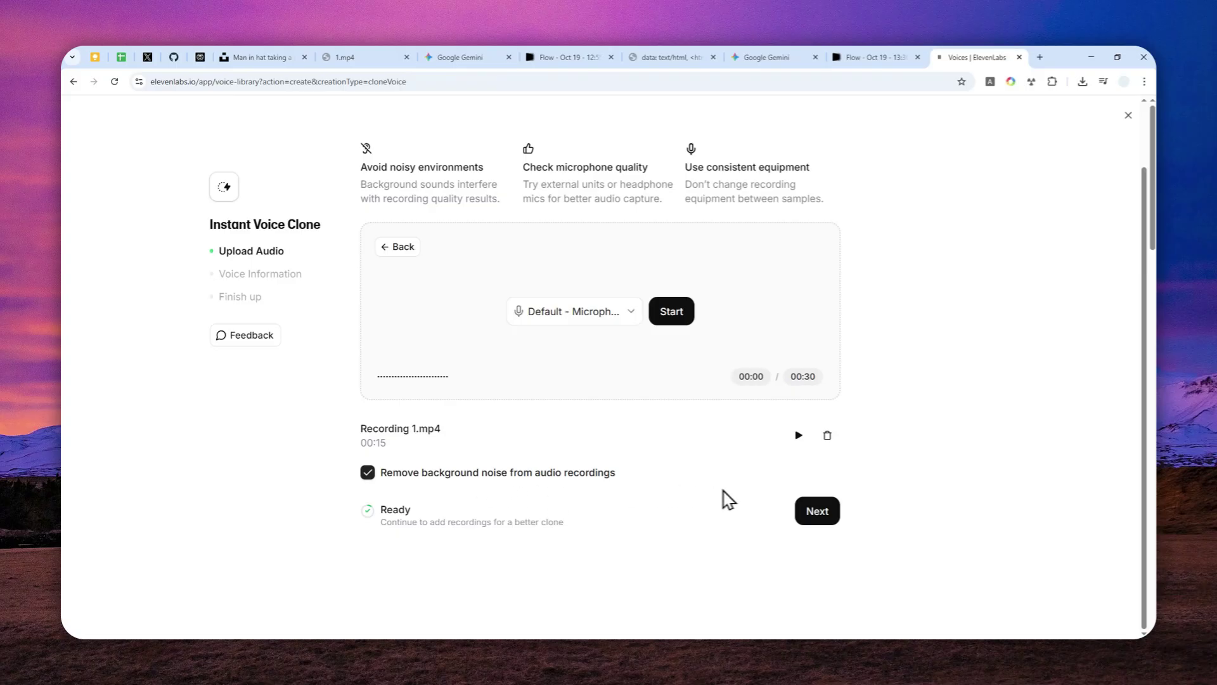
- Enter 'My Clone 1' as the clone name, tick the consent checkbox and save the voice
{"action": "left_click", "coordinate": [816, 515]}
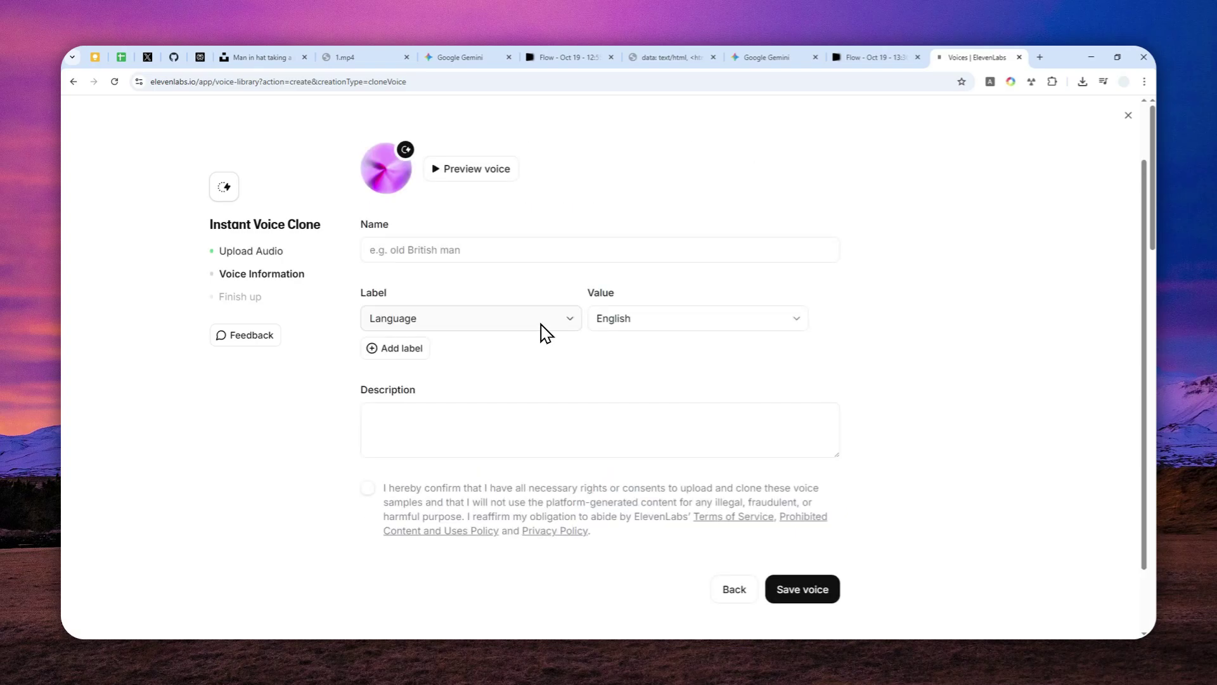
{"action": "left_click", "coordinate": [508, 254]}
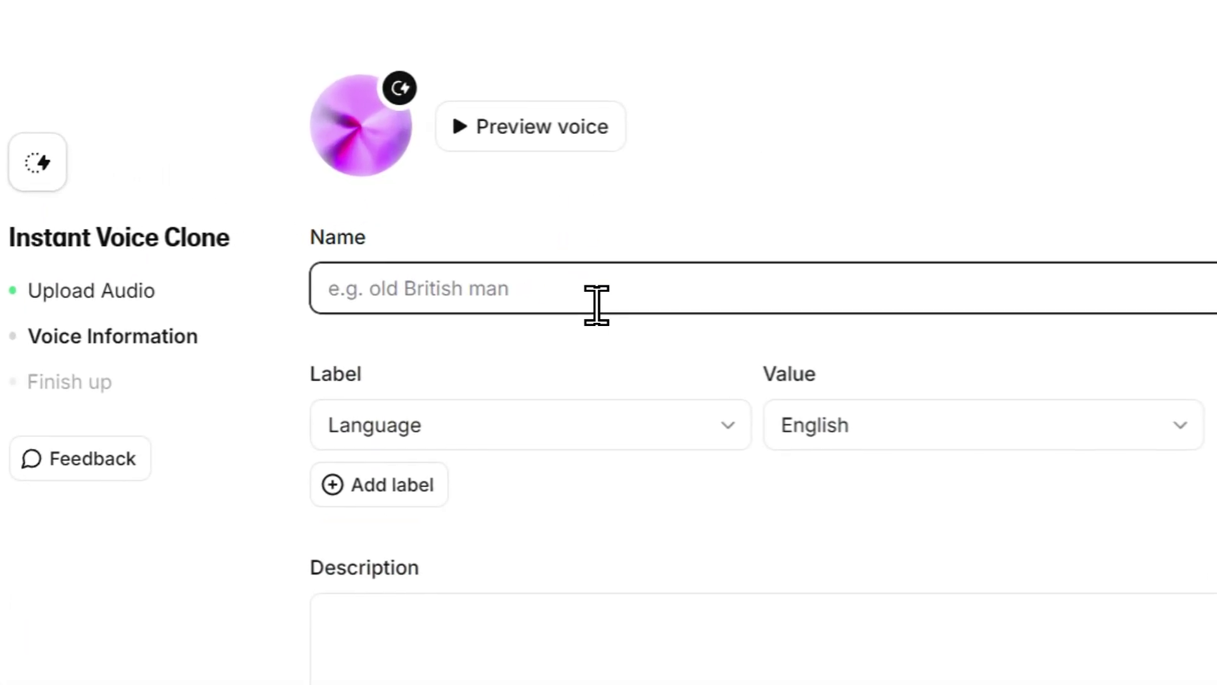
{"action": "type", "text": "My Clone 1"}
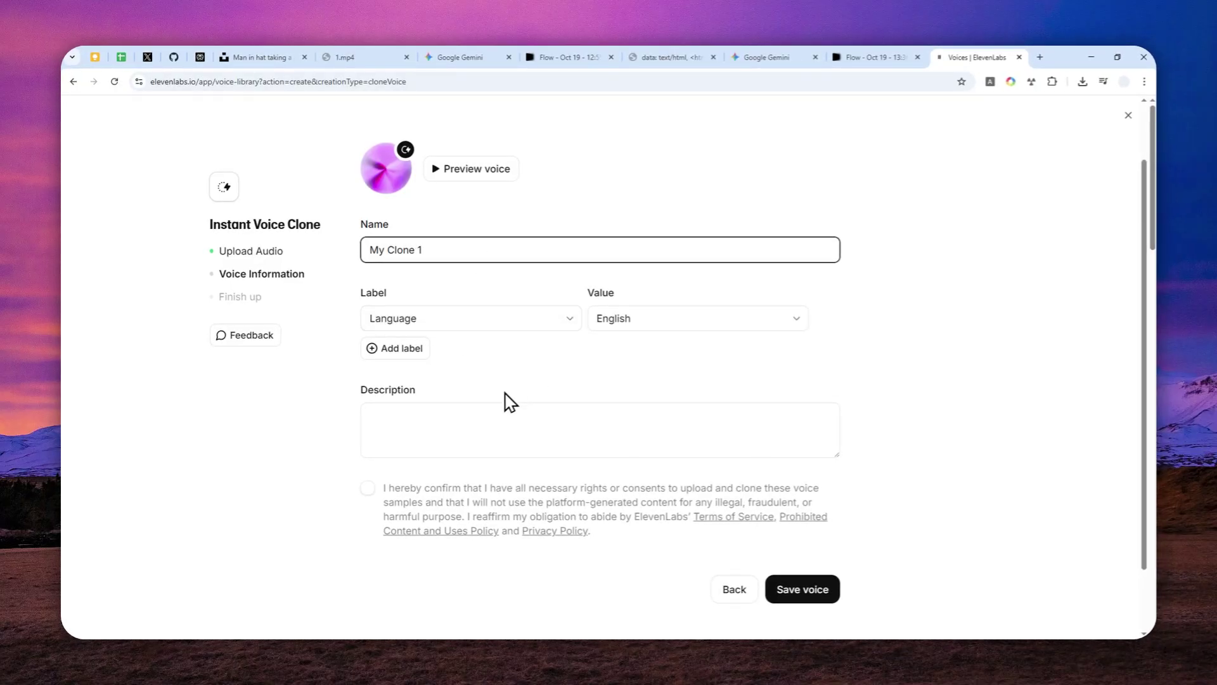
{"action": "left_click", "coordinate": [367, 491]}
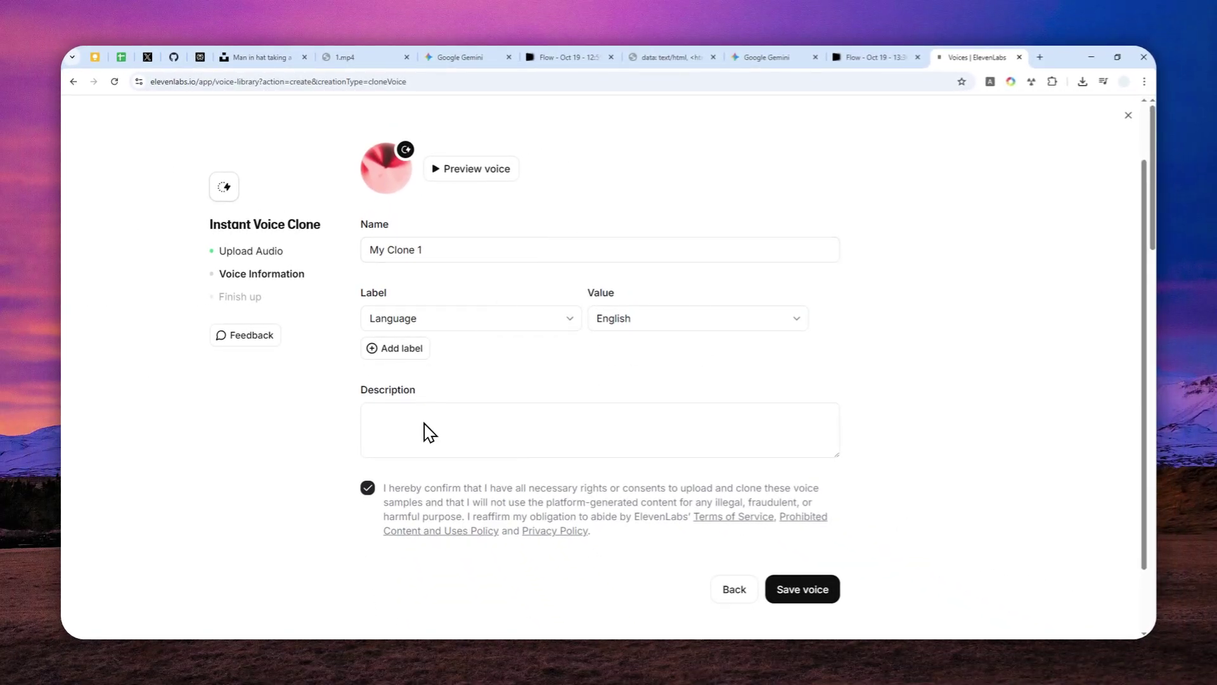
{"action": "scroll", "coordinate": [840, 540], "scroll_direction": "down", "scroll_amount": 1}
{"action": "scroll", "coordinate": [783, 484], "scroll_direction": "up", "scroll_amount": 1}
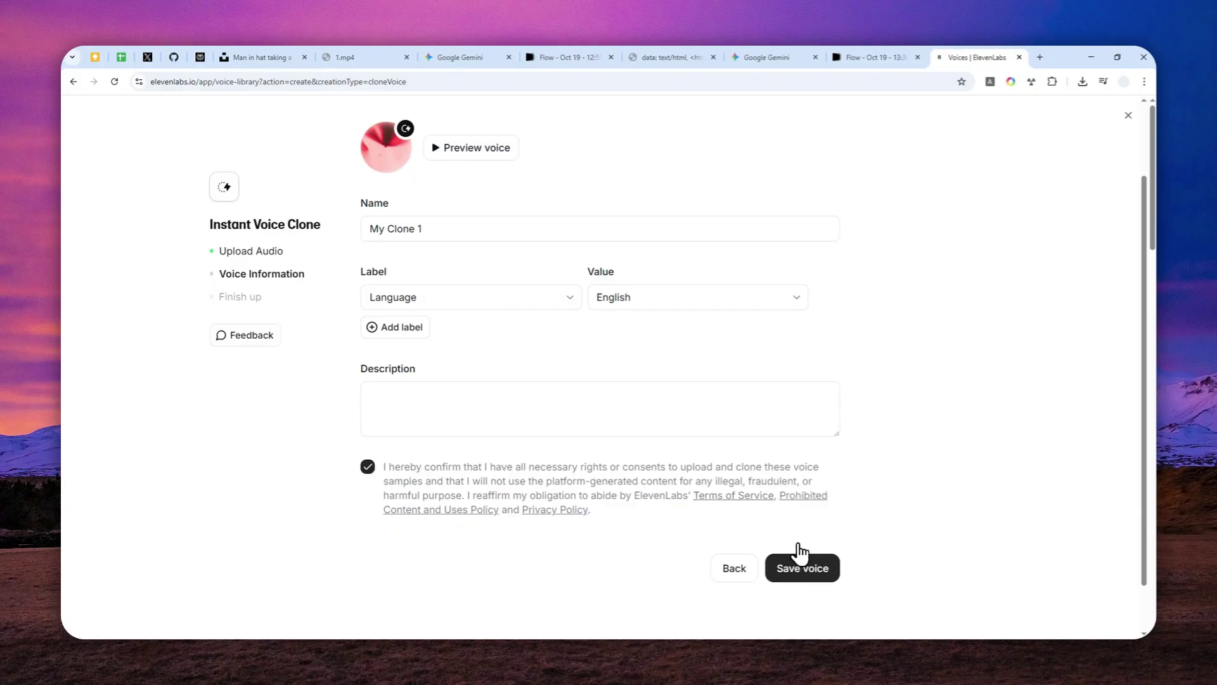
{"action": "left_click", "coordinate": [770, 536]}
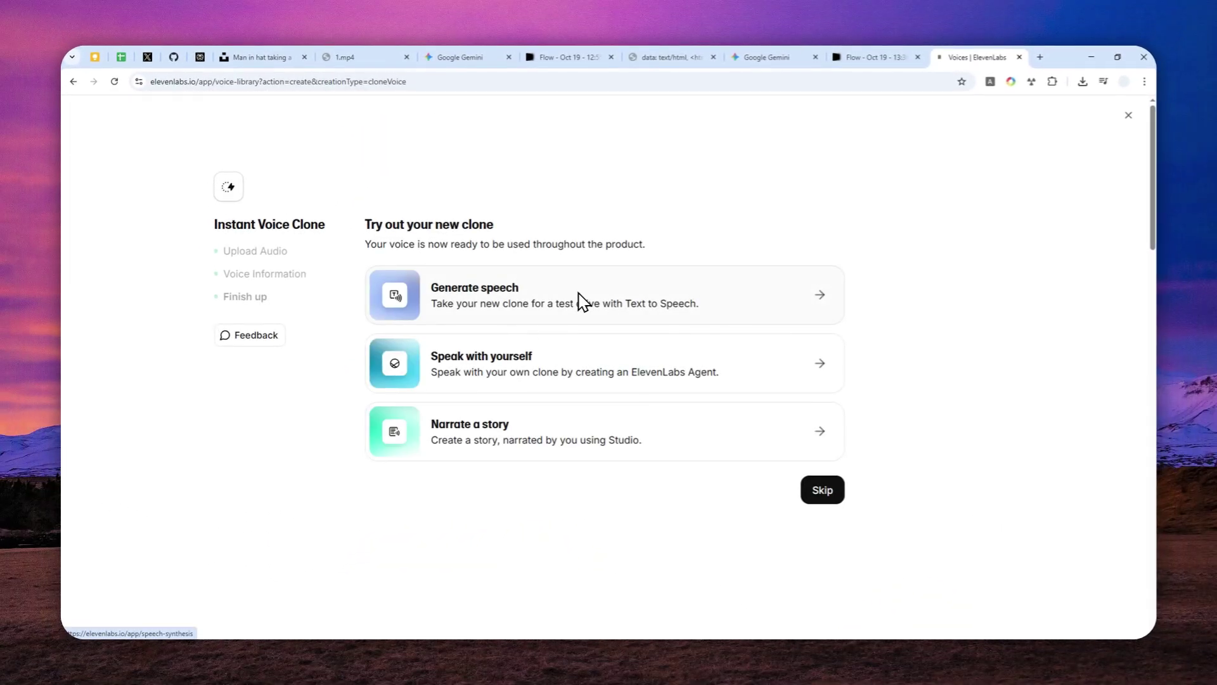
{"action": "left_click", "coordinate": [822, 491]}
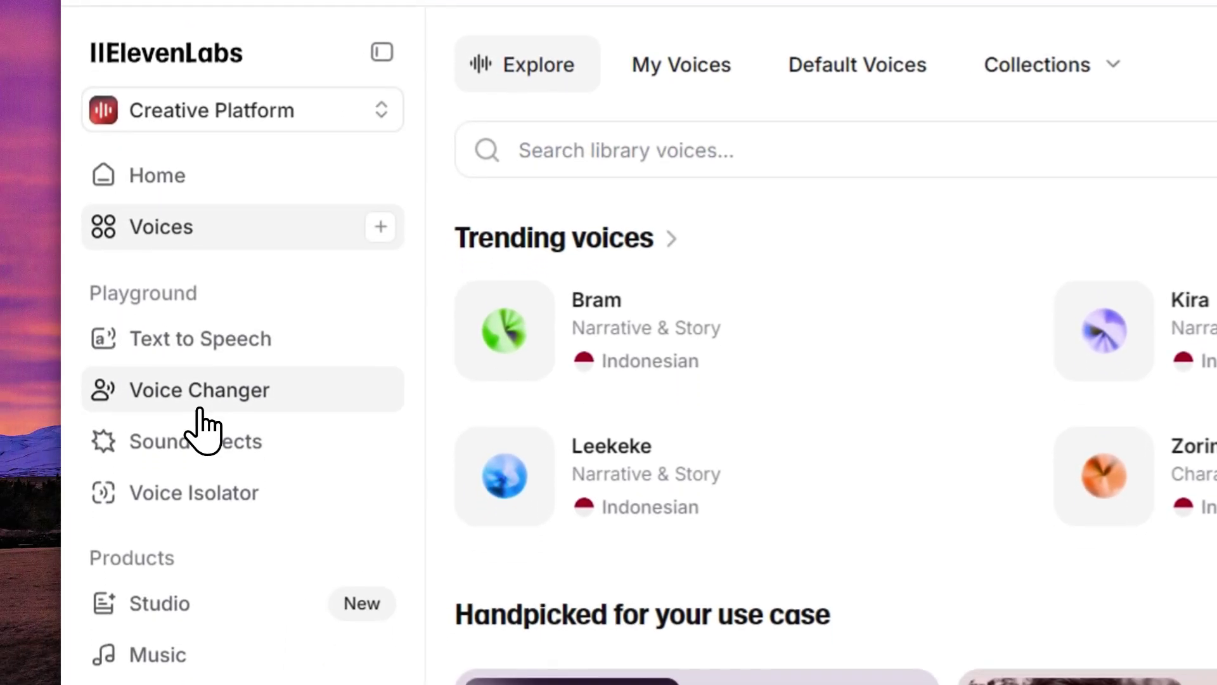
{"action": "left_click", "coordinate": [200, 406]}
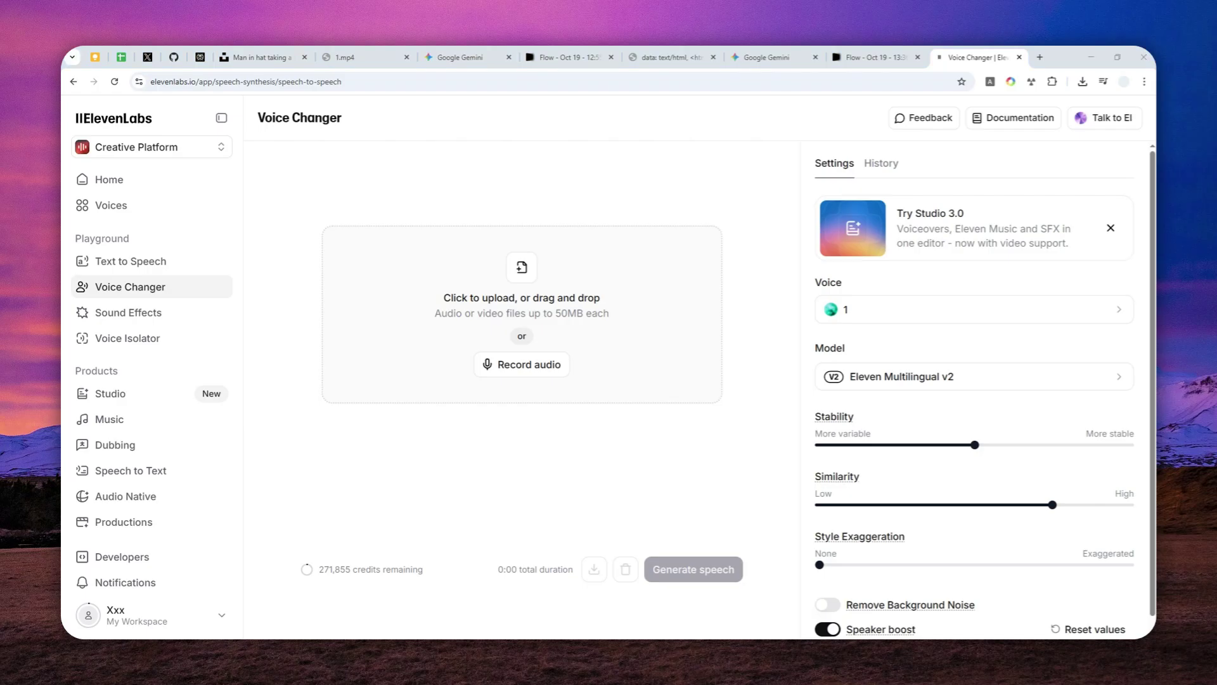
{"action": "left_click_drag", "start_coordinate": [1205, 444], "coordinate": [531, 336]}
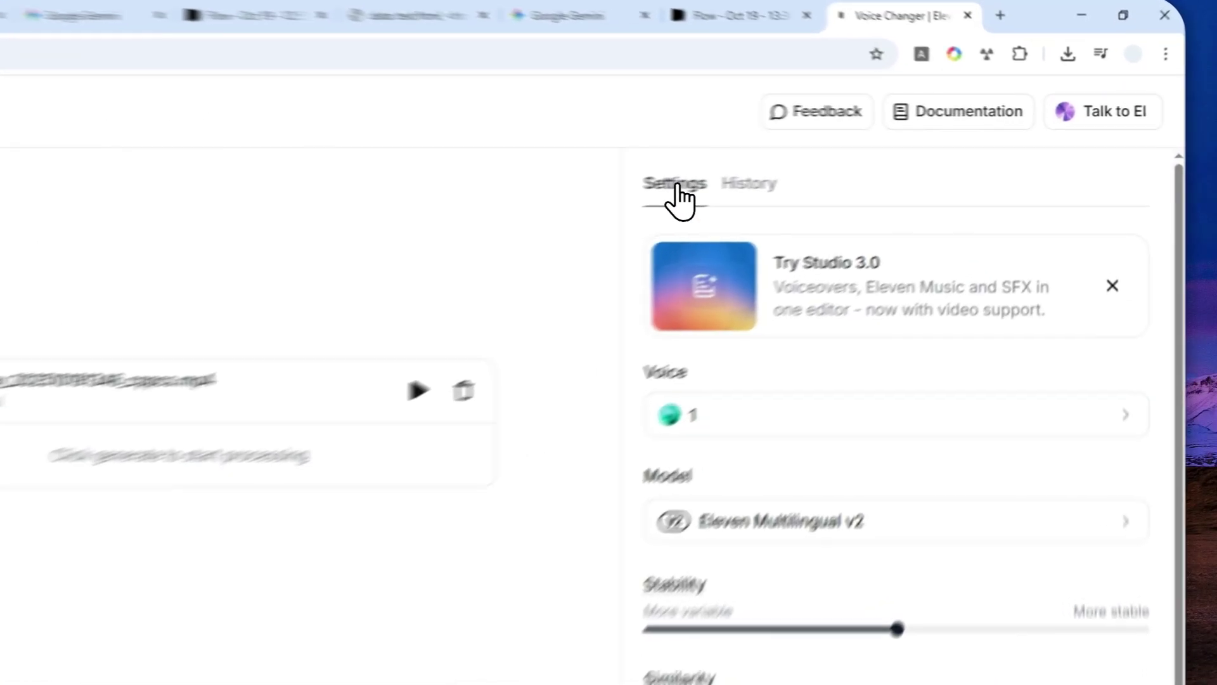
- Select My Clone 1 from the Instant Voice Clones category as the target voice
{"action": "left_click", "coordinate": [677, 186]}
{"action": "left_click", "coordinate": [732, 425]}
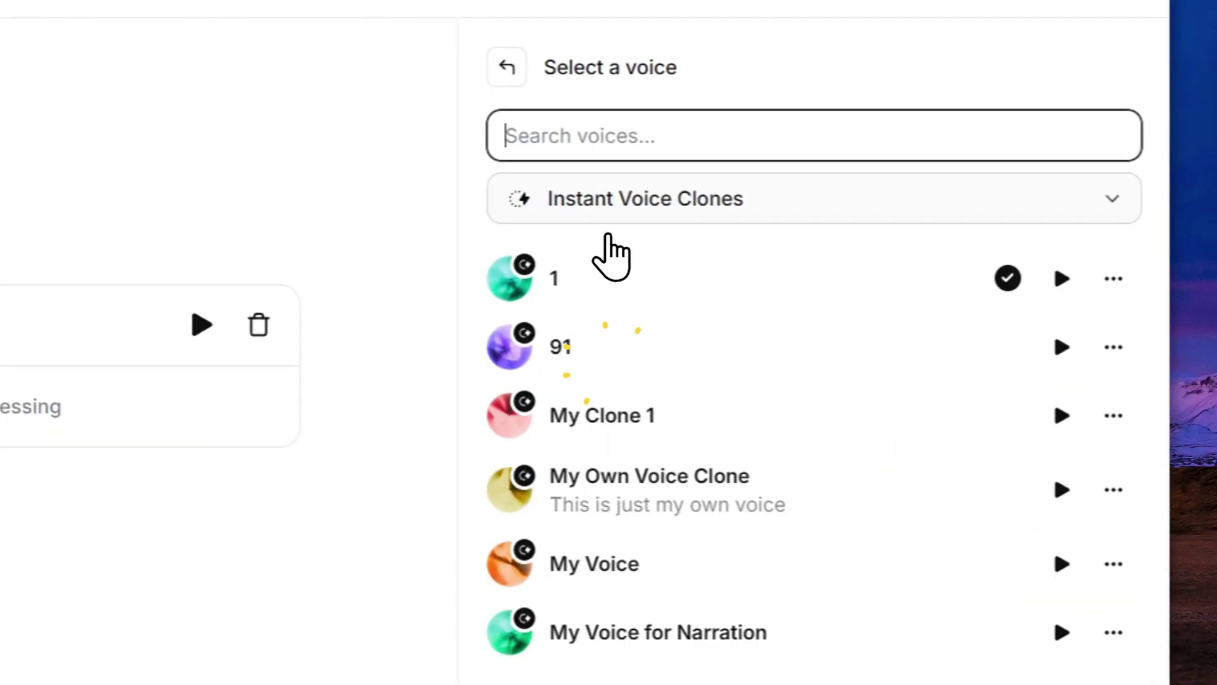
{"action": "left_click", "coordinate": [620, 202]}
{"action": "left_click", "coordinate": [627, 531]}
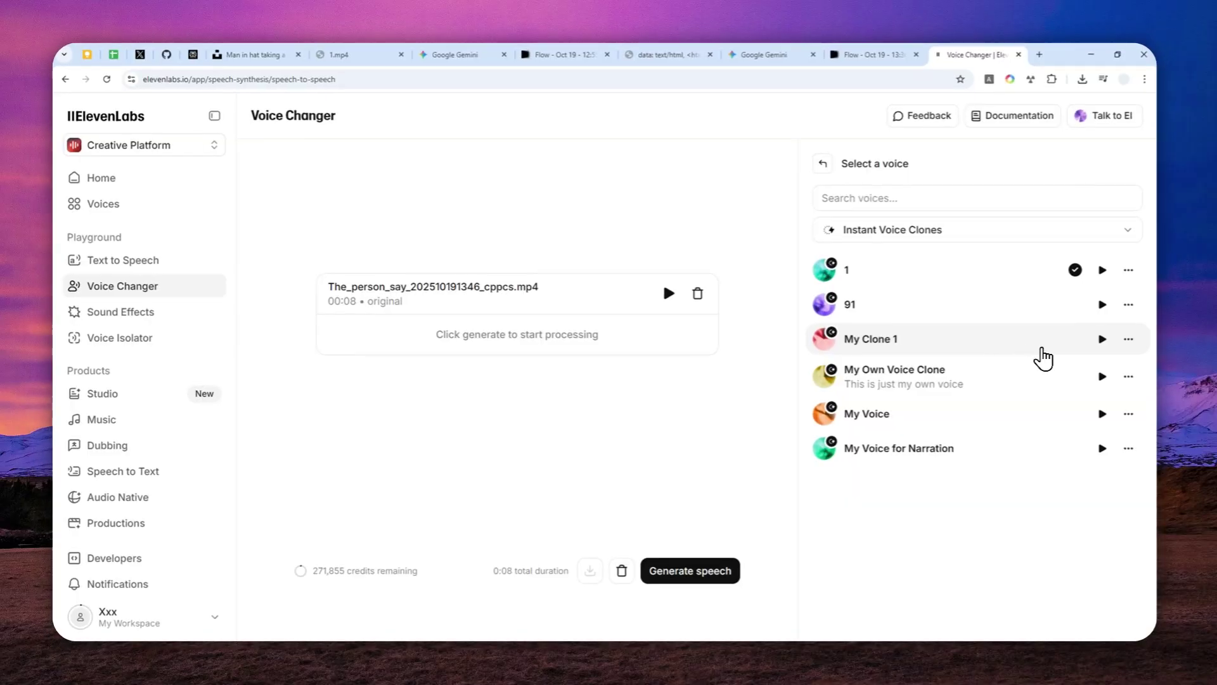
{"action": "left_click", "coordinate": [906, 338]}
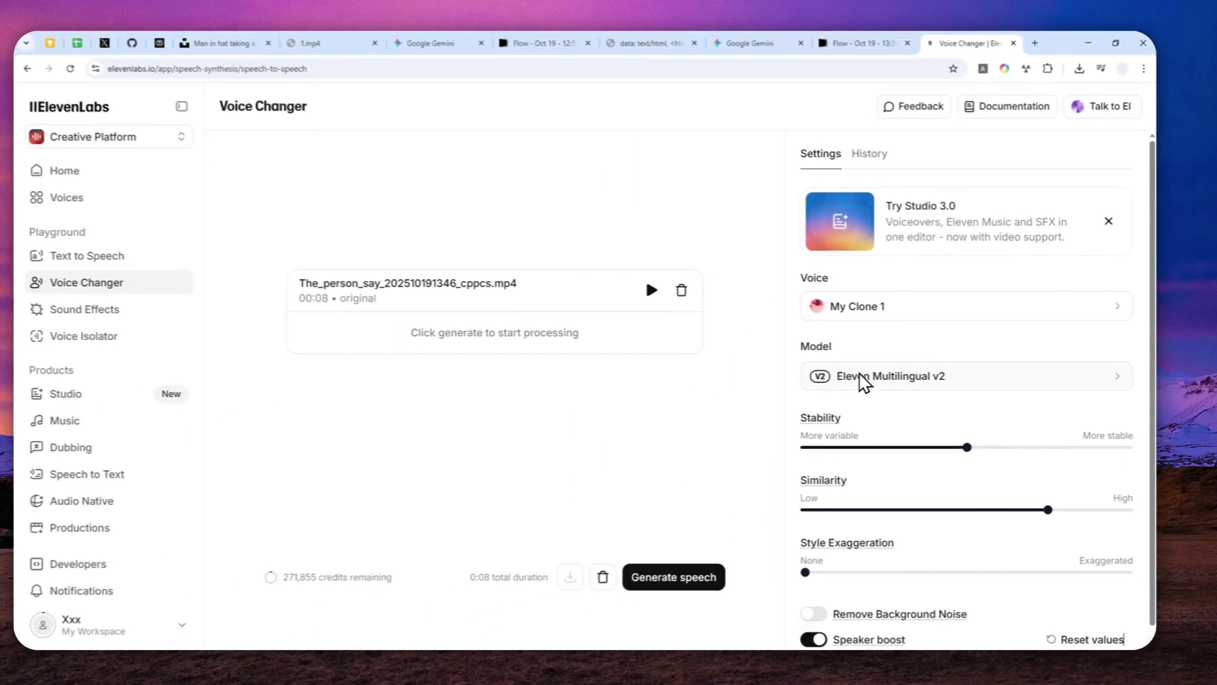
- Reset the voice settings to defaults and generate the converted speech
{"action": "scroll", "coordinate": [960, 390], "scroll_direction": "down", "scroll_amount": 1}
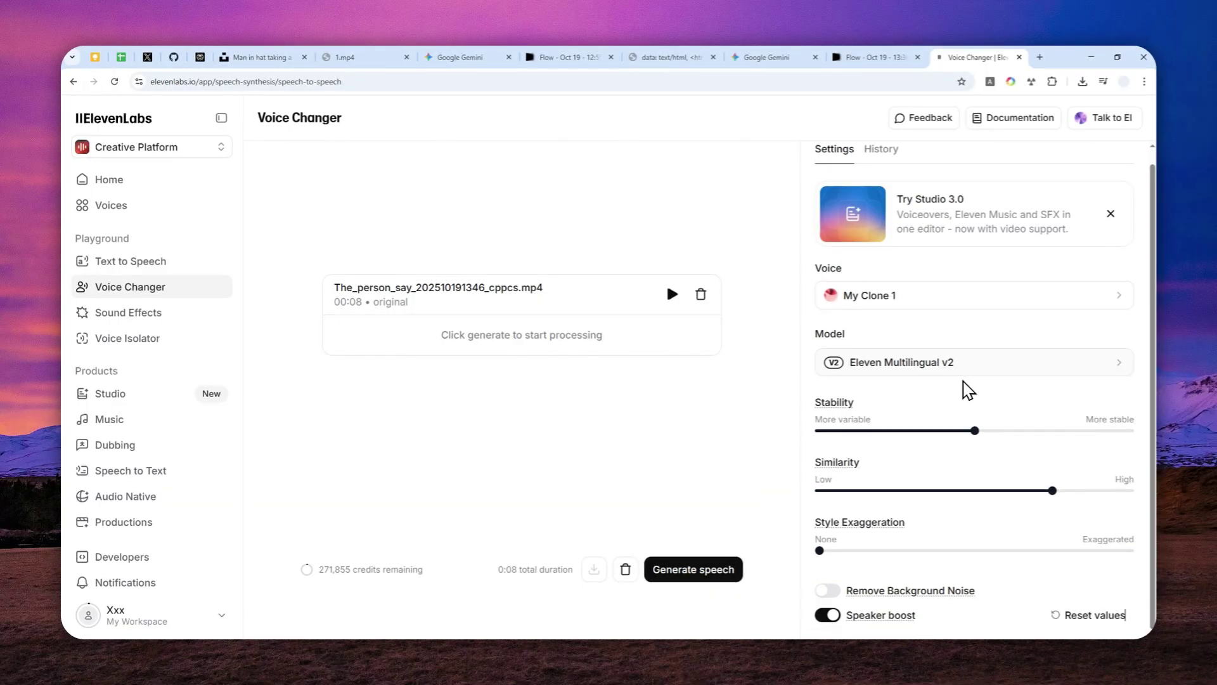
{"action": "left_click", "coordinate": [1088, 614]}
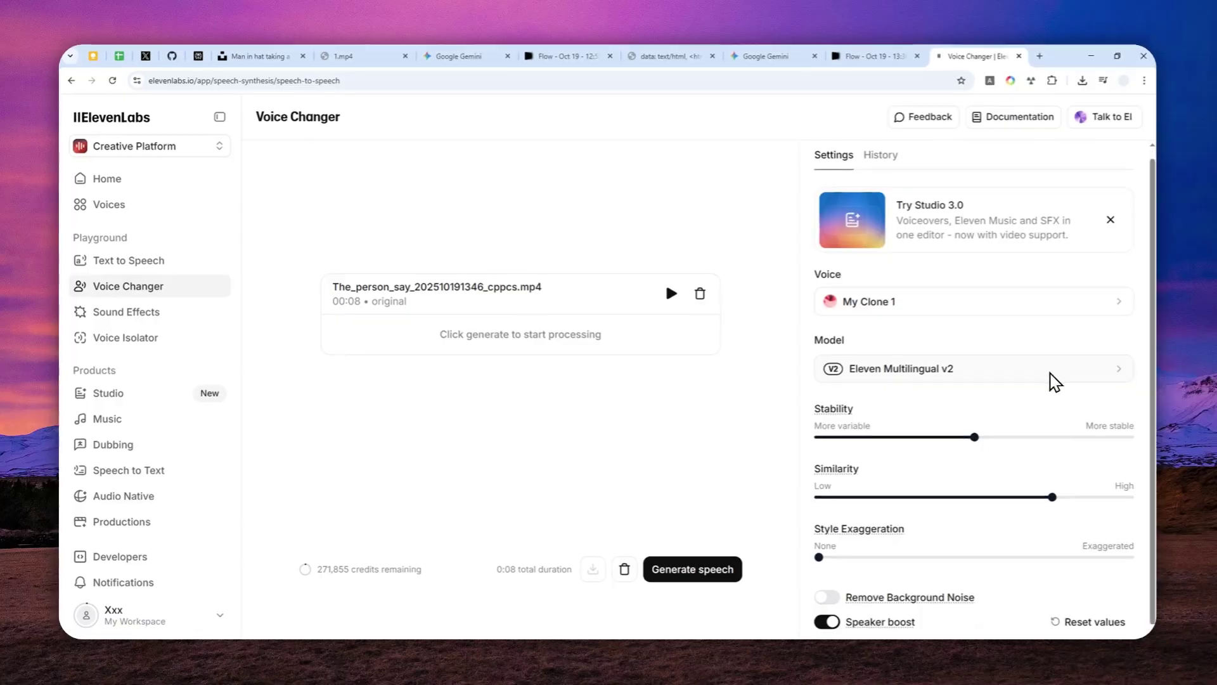
{"action": "left_click", "coordinate": [698, 569]}
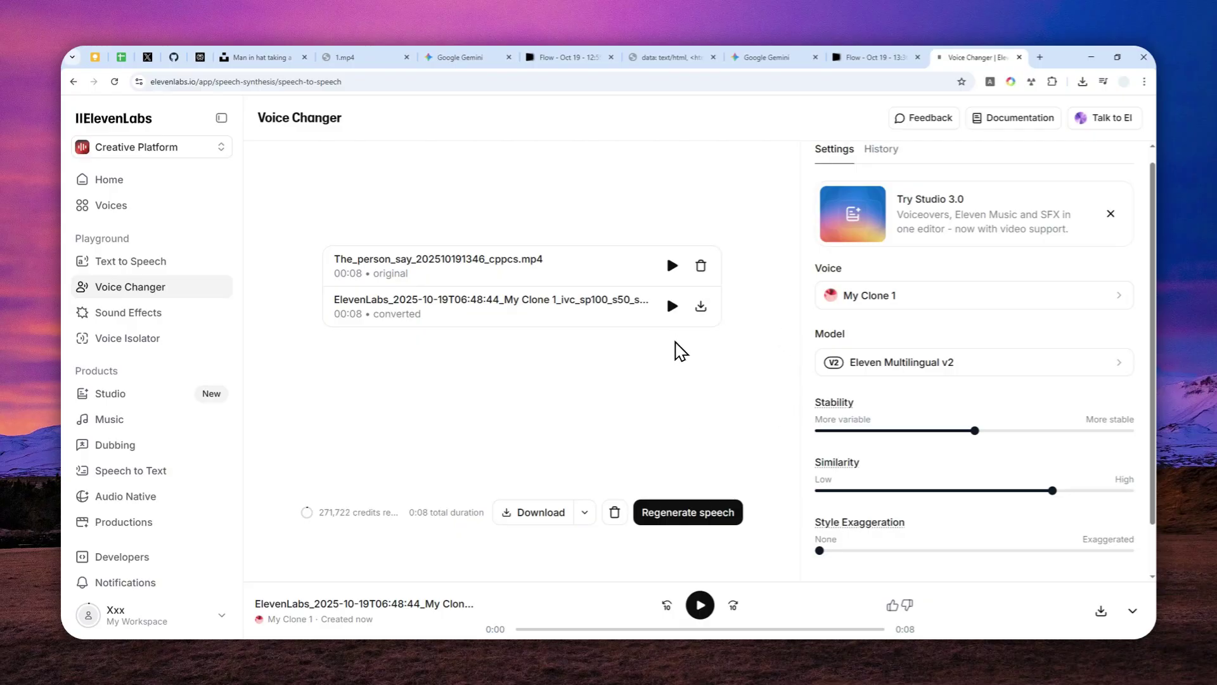
- Download the converted My Clone 1 audio as an MP3 file
{"action": "left_click", "coordinate": [874, 57]}
{"action": "left_click", "coordinate": [989, 55]}
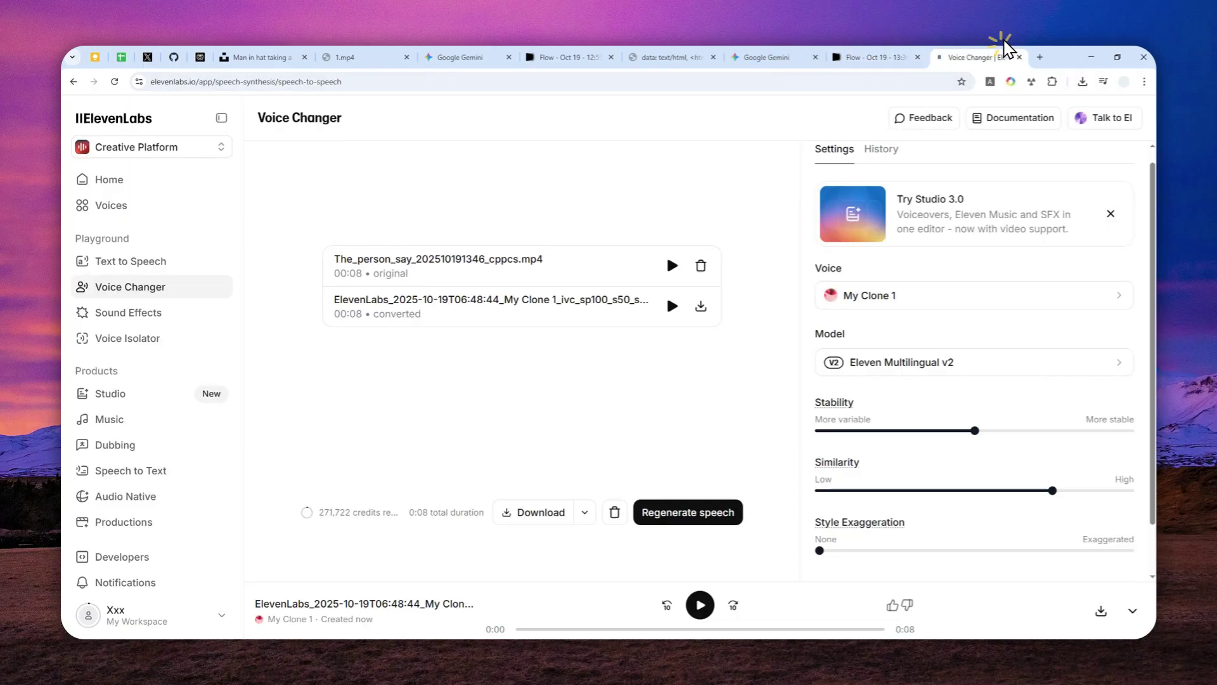
{"action": "left_click", "coordinate": [701, 311]}
{"action": "left_click", "coordinate": [721, 335]}
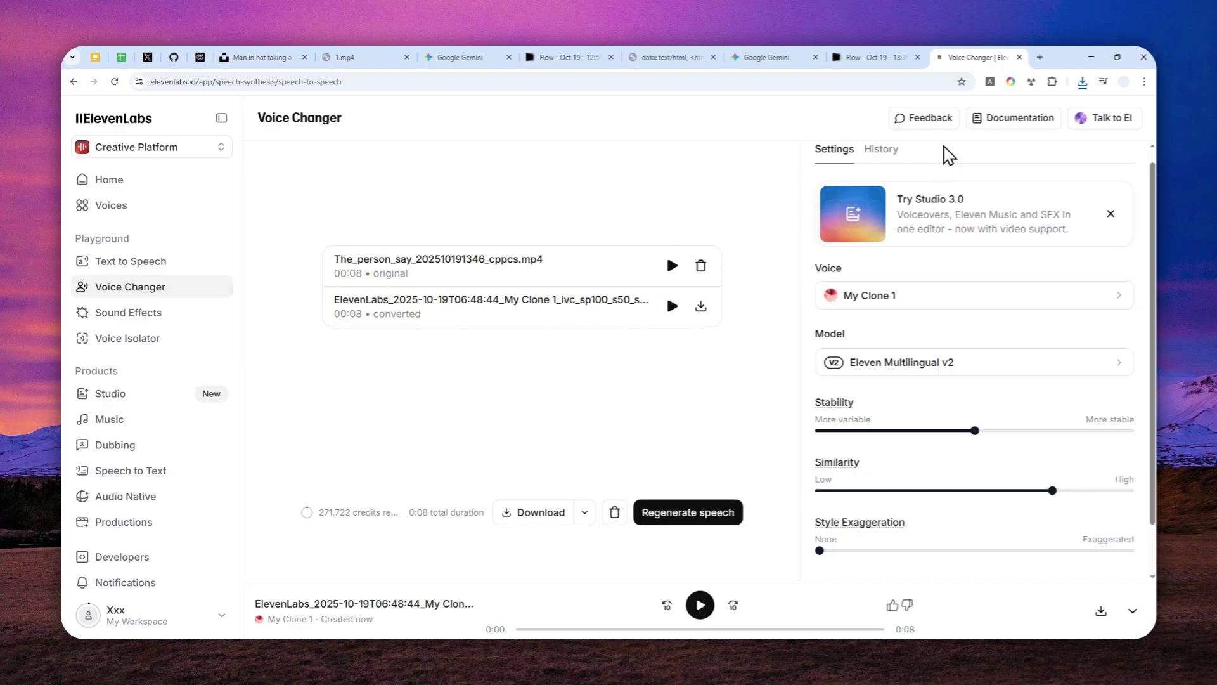
- Search Google for 'microsoft clipchamp' in a new Chrome tab
{"action": "left_click", "coordinate": [1040, 57]}
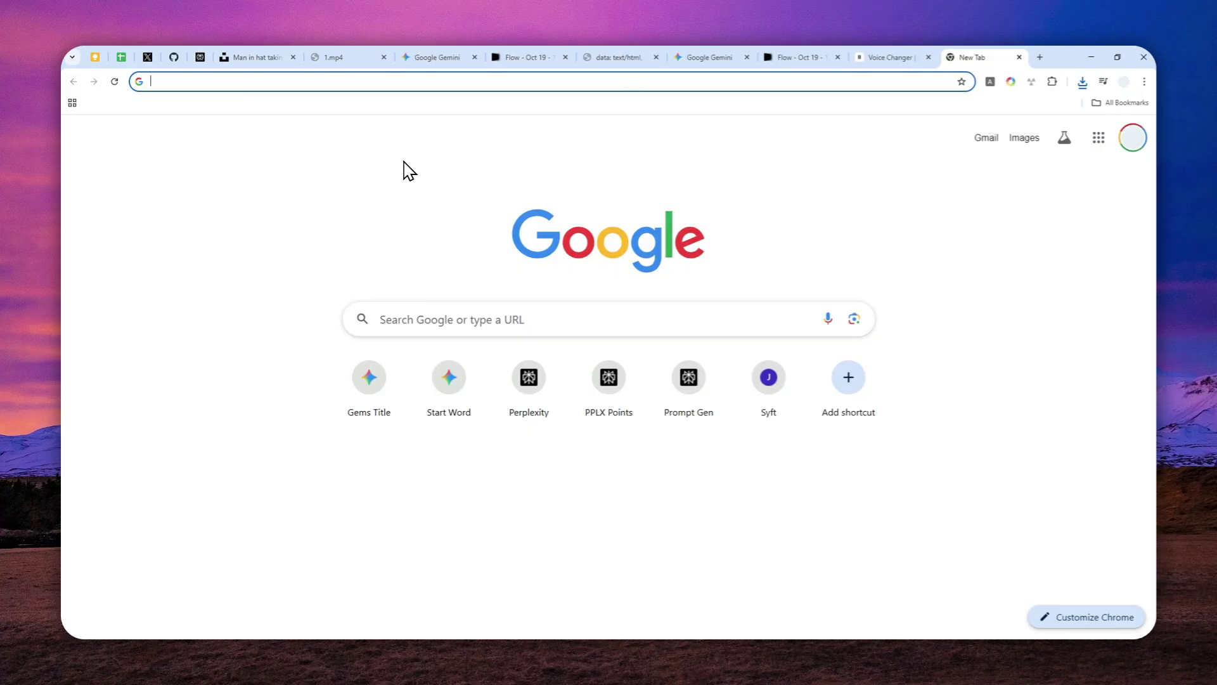
{"action": "type", "text": "Micr"}
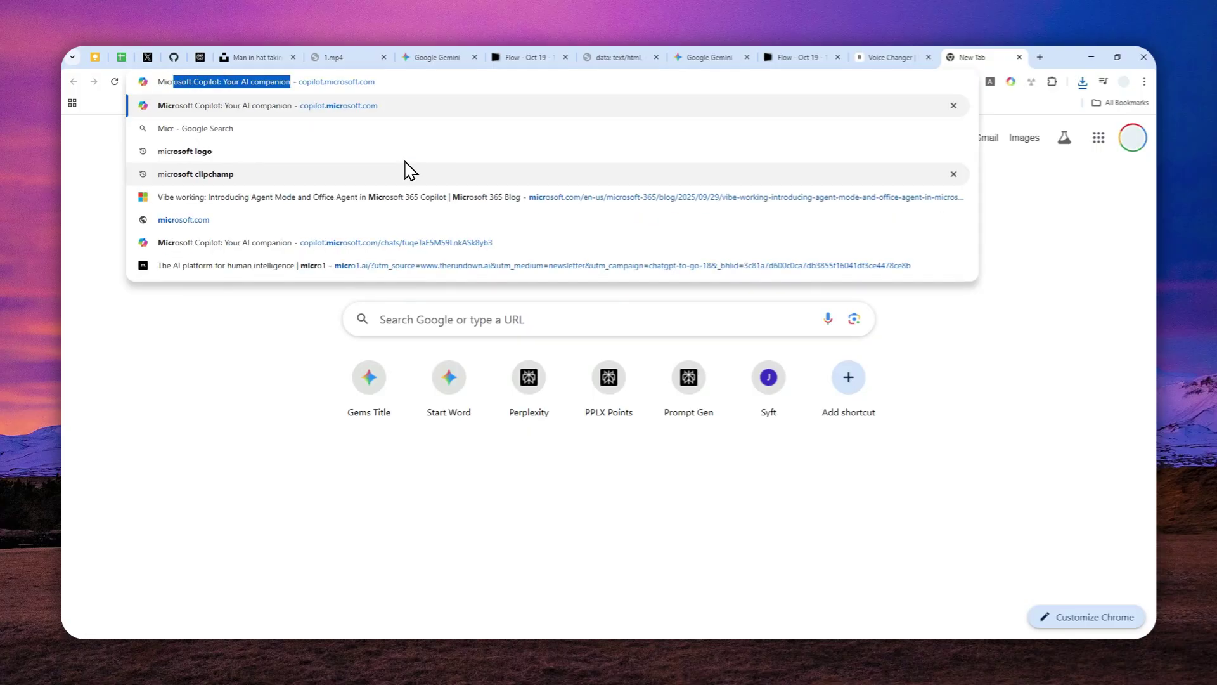
{"action": "type", "text": "osoft Cli"}
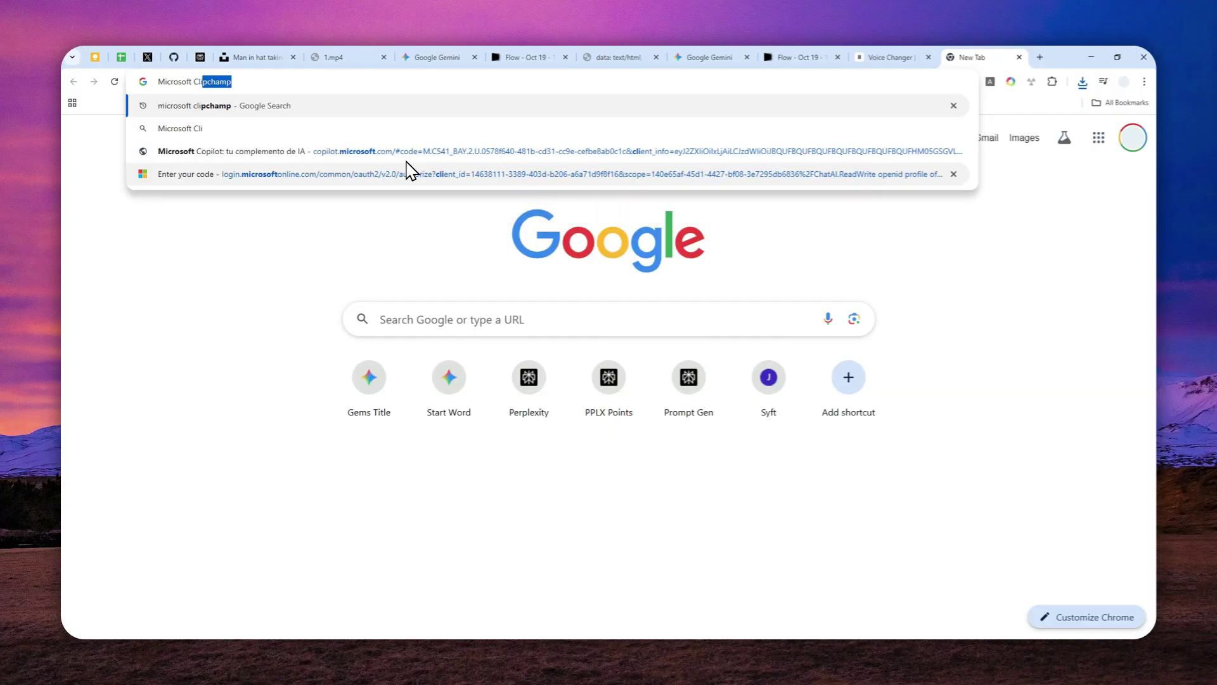
{"action": "key", "text": "Return"}
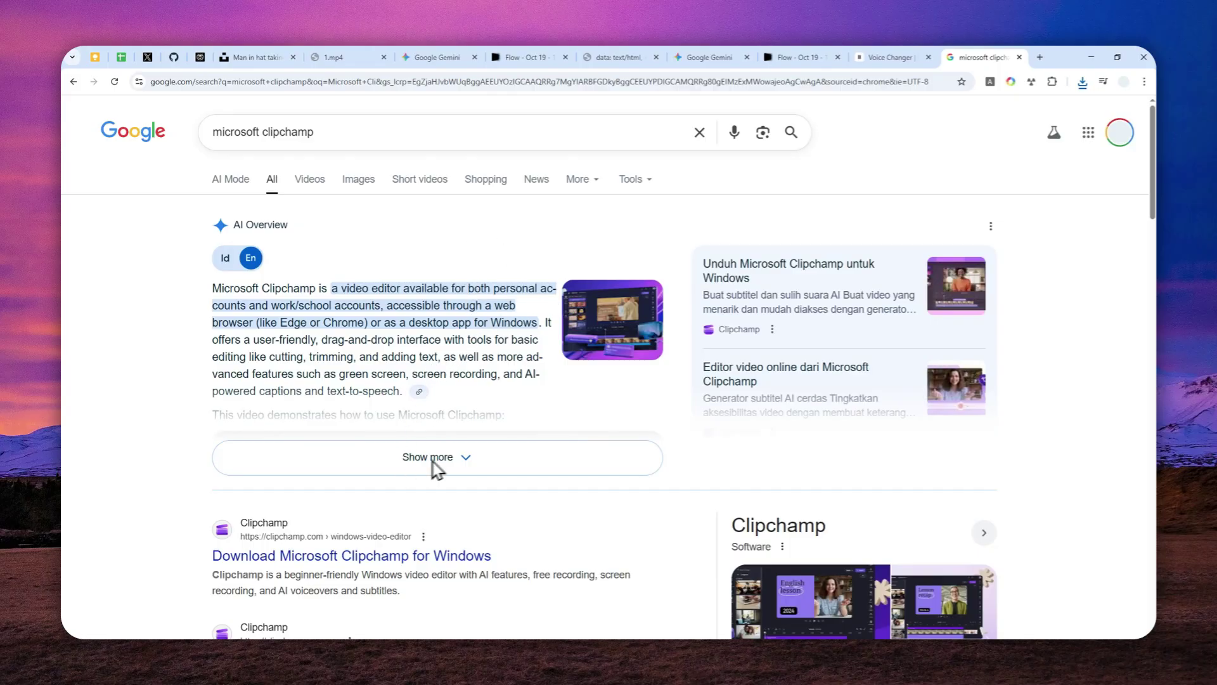
- Import the video and voice files into Filmora and place the talking-head clip on Video 2
{"action": "left_click", "coordinate": [190, 647]}
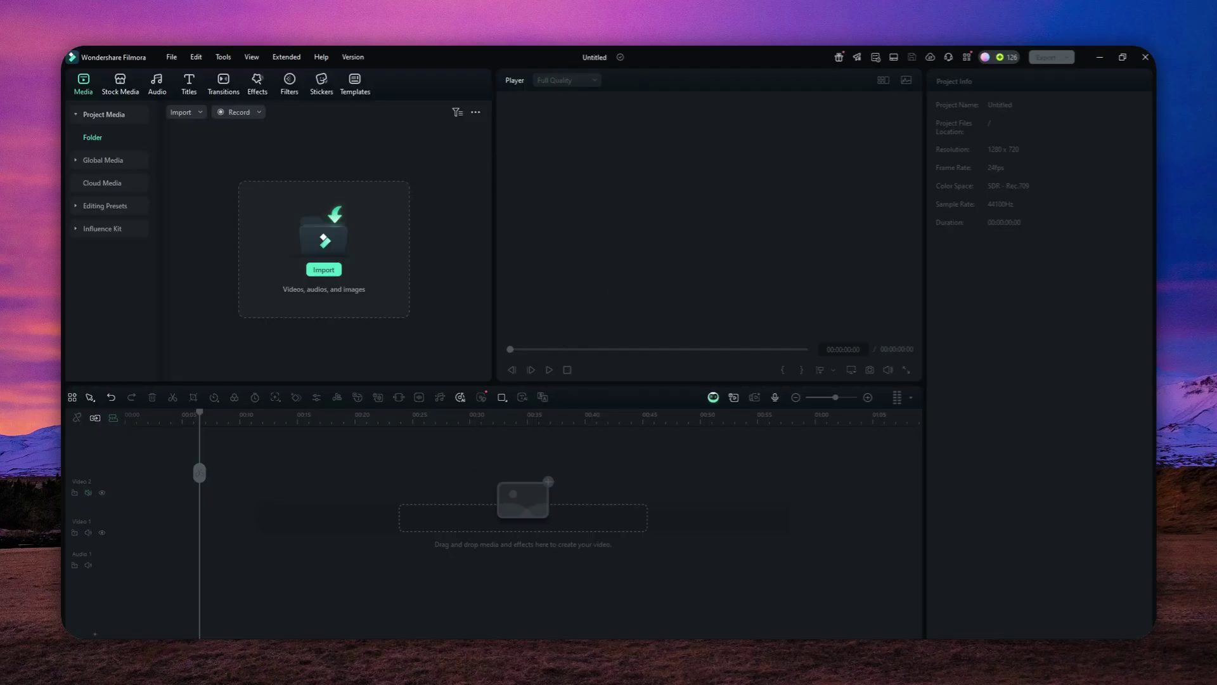
{"action": "left_click_drag", "start_coordinate": [406, 257], "coordinate": [530, 367]}
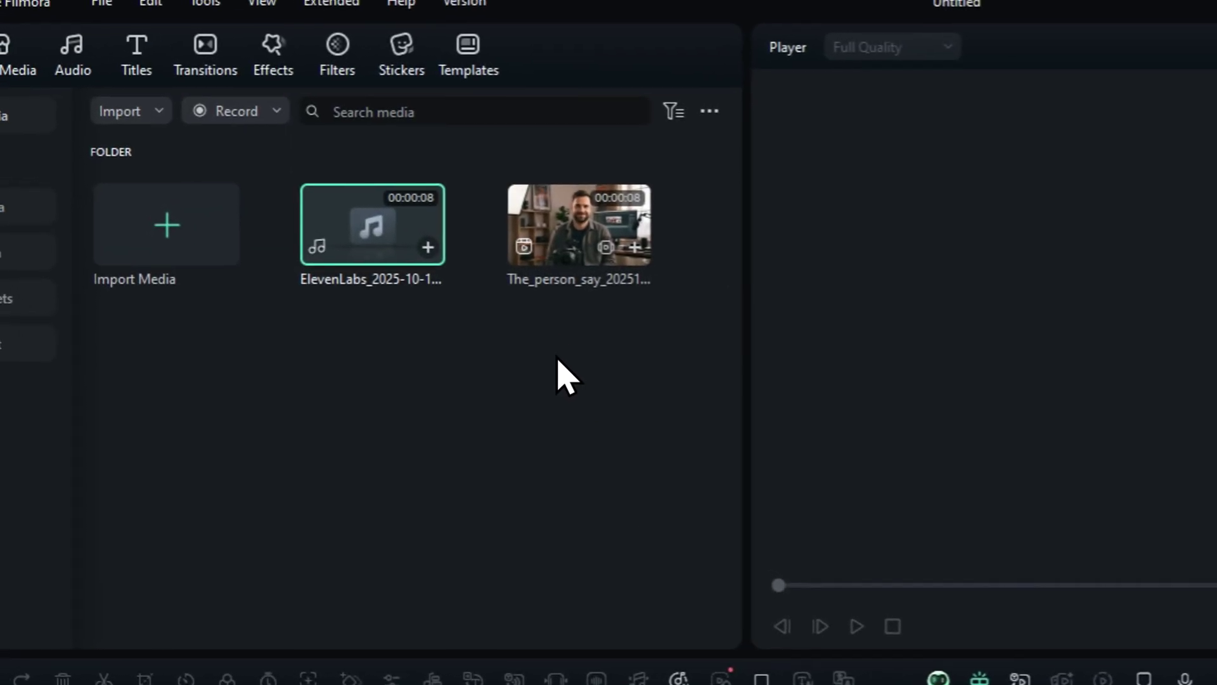
{"action": "left_click_drag", "start_coordinate": [579, 225], "coordinate": [149, 500]}
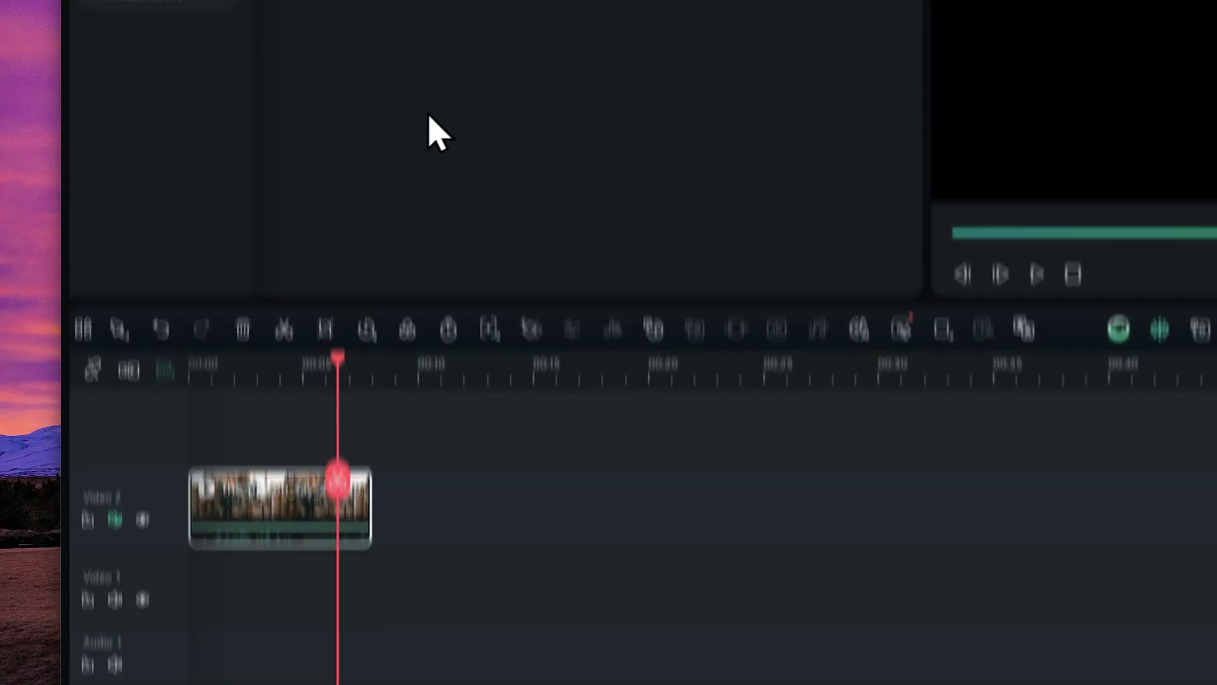
- Add the My Clone 1 audio to Audio 1 at the start and mute that track
{"action": "left_click_drag", "start_coordinate": [552, 204], "coordinate": [191, 497]}
{"action": "left_click", "coordinate": [116, 366]}
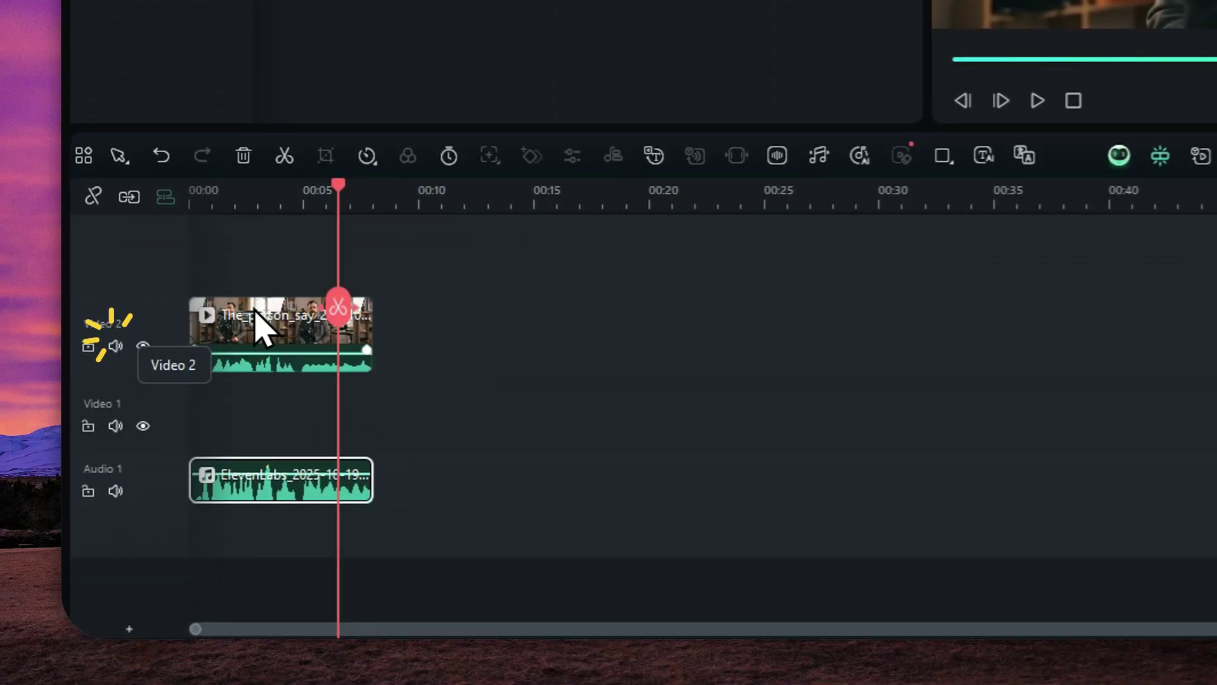
{"action": "left_click_drag", "start_coordinate": [342, 304], "coordinate": [136, 331]}
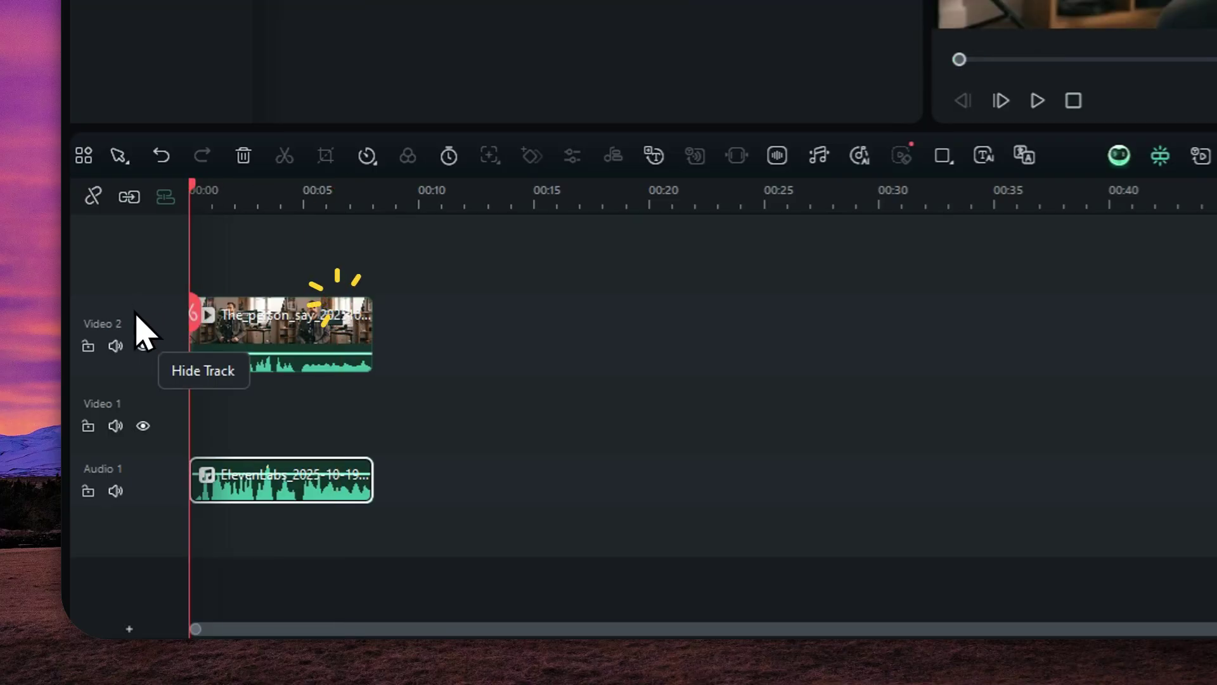
{"action": "left_click", "coordinate": [116, 492]}
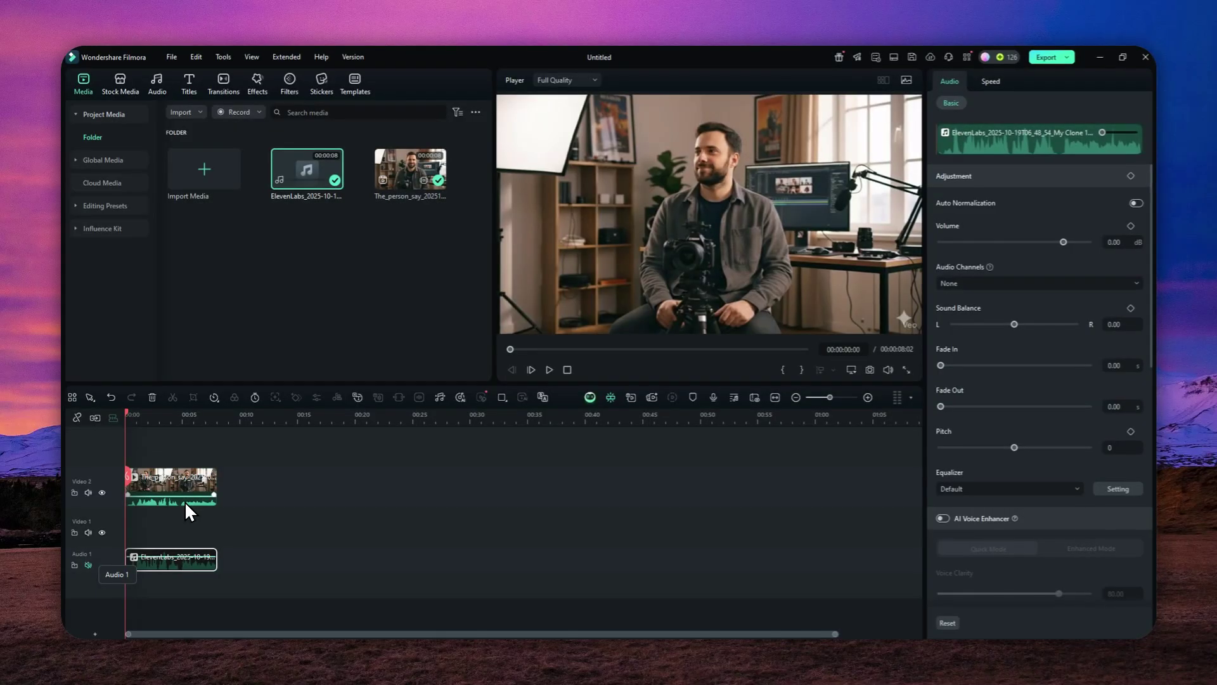
- Play the preview with the original voice, then return to the start
{"action": "left_click", "coordinate": [549, 369]}
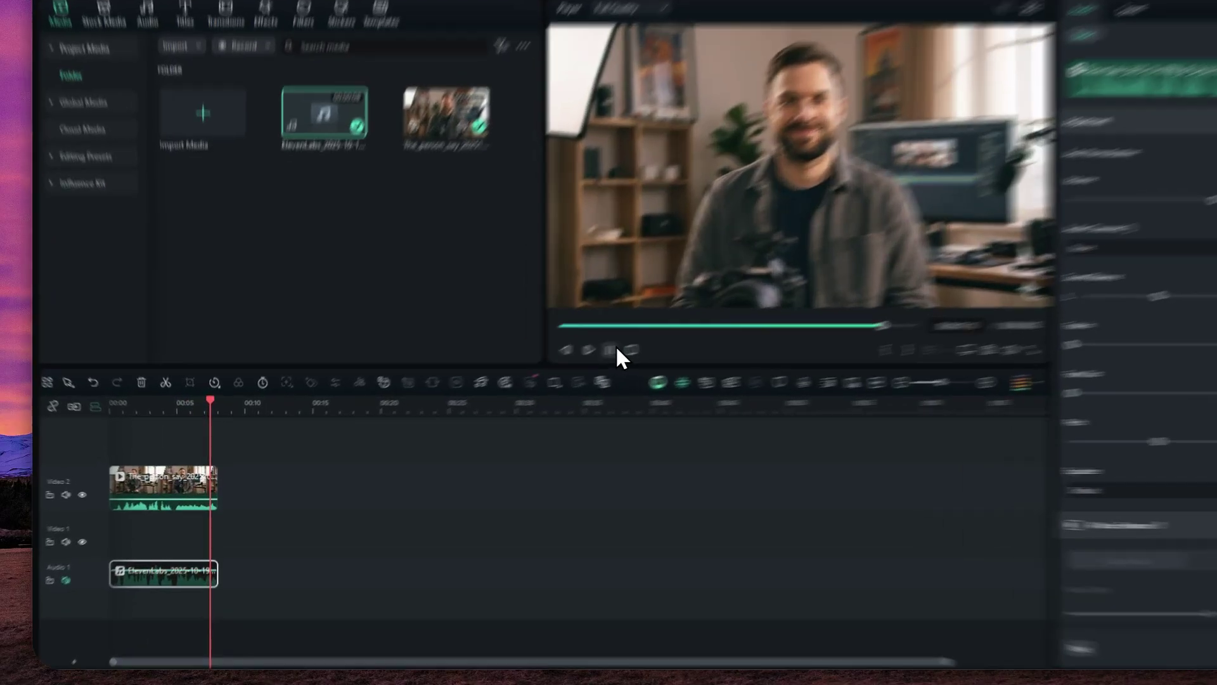
{"action": "left_click", "coordinate": [551, 370]}
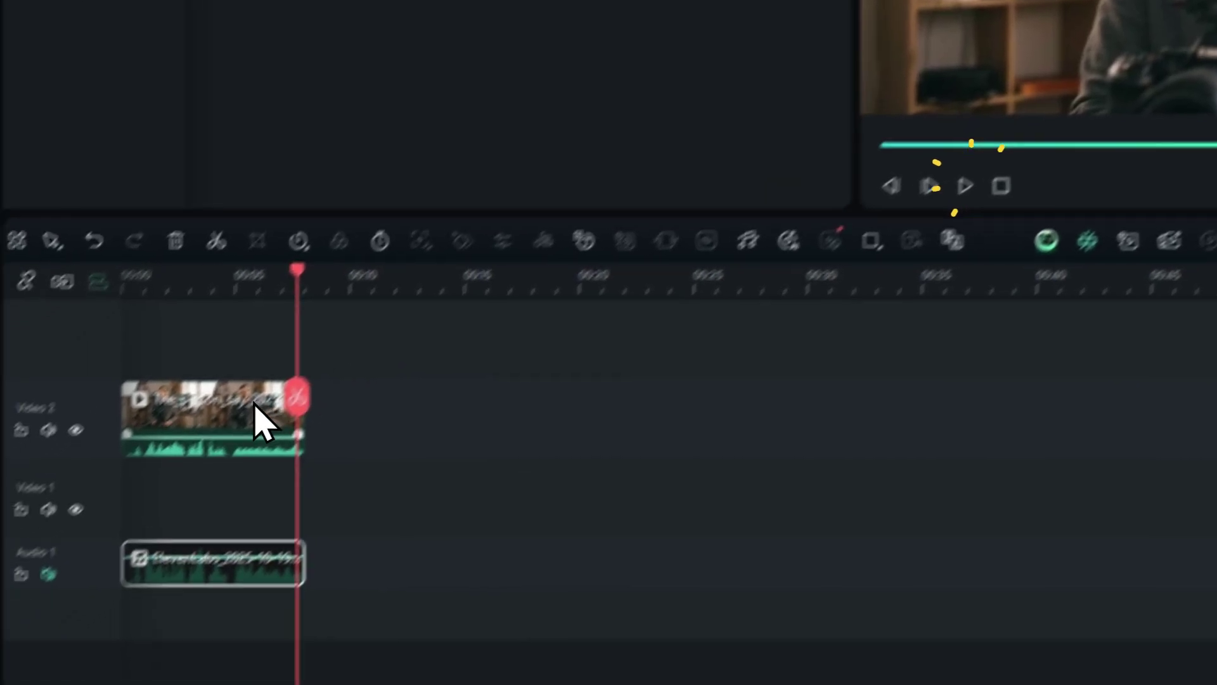
{"action": "left_click_drag", "start_coordinate": [219, 471], "coordinate": [150, 466]}
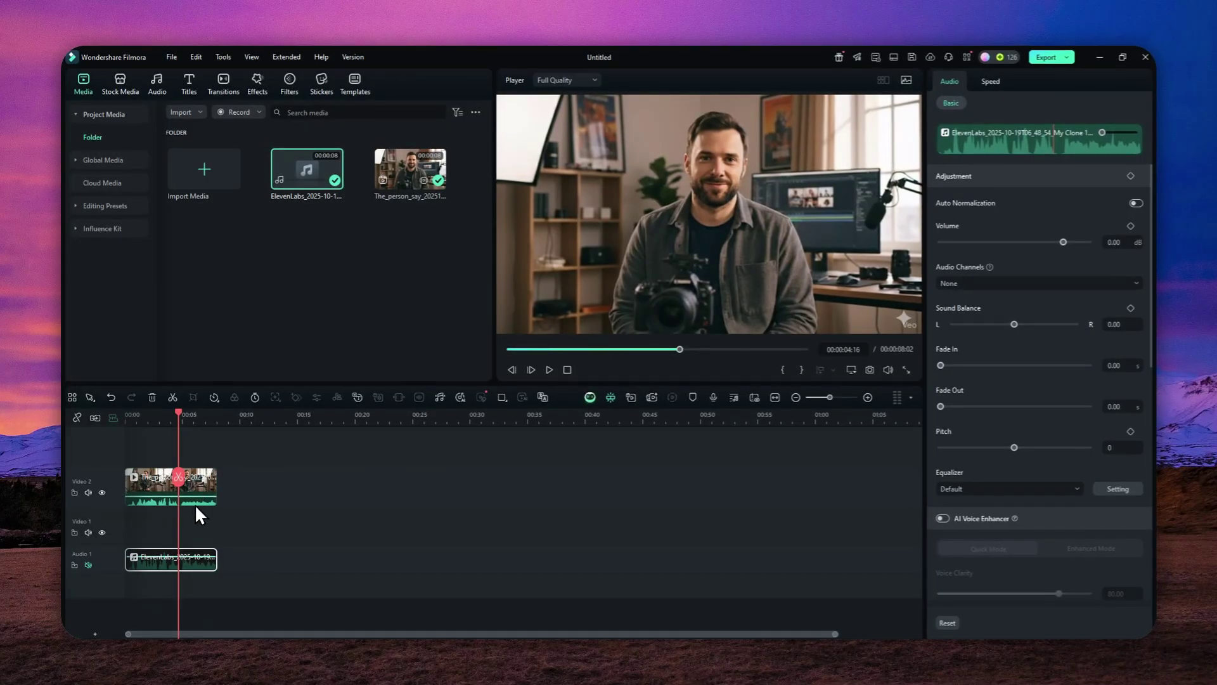
{"action": "left_click_drag", "start_coordinate": [176, 481], "coordinate": [111, 488]}
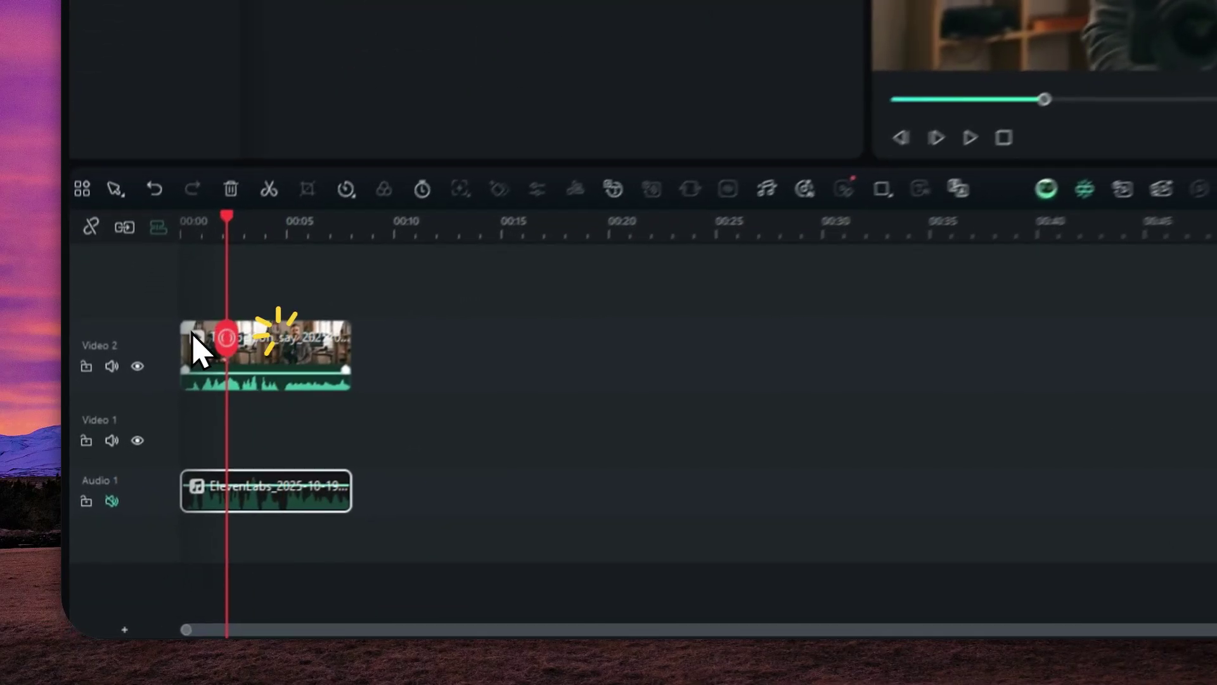
- Mute Video 2, unmute Audio 1 and play the preview with the cloned voice
{"action": "left_click", "coordinate": [114, 346]}
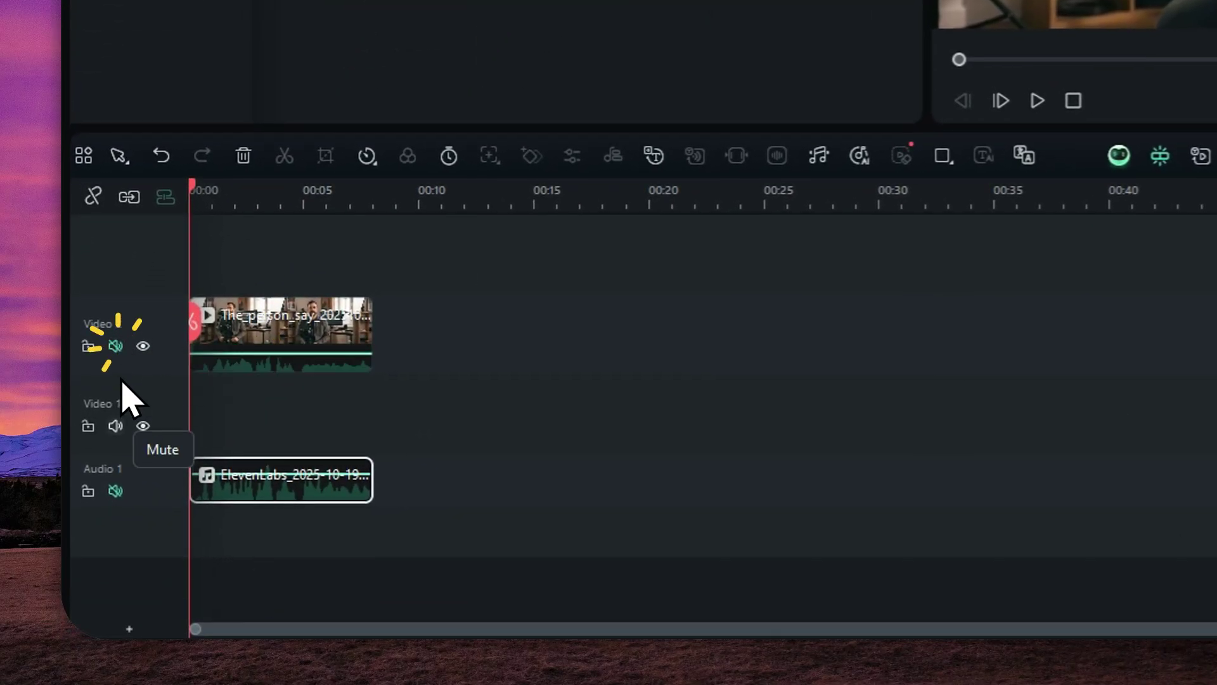
{"action": "left_click", "coordinate": [115, 491]}
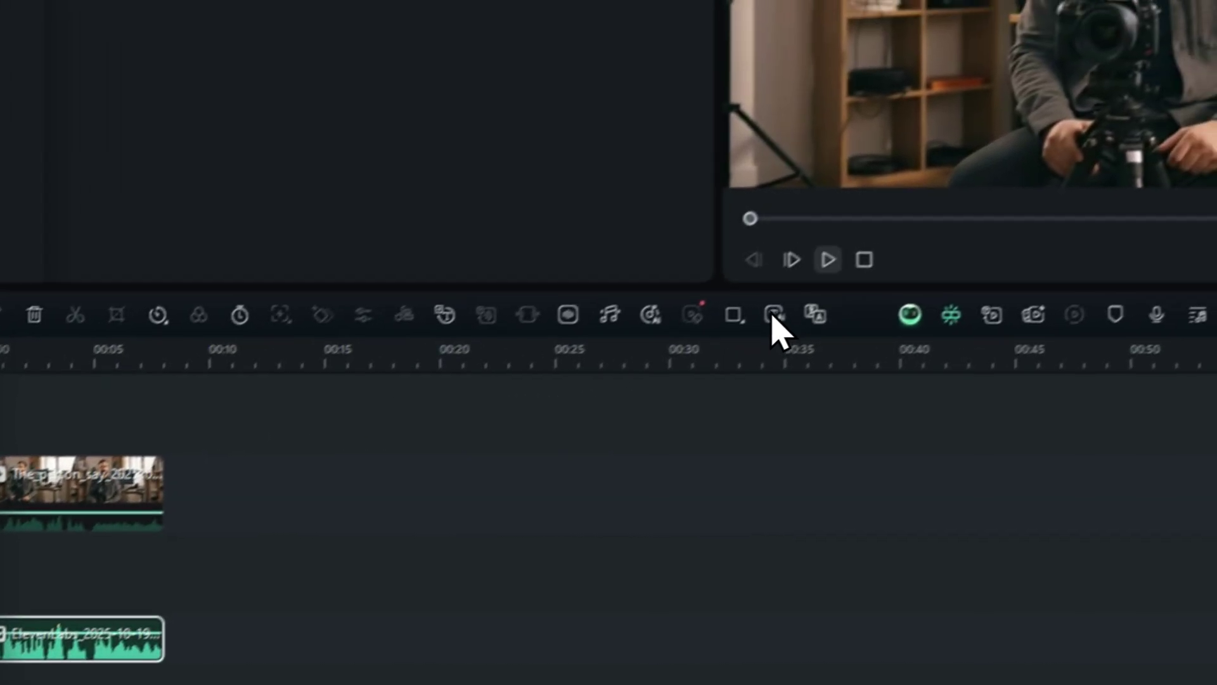
{"action": "left_click", "coordinate": [1038, 100]}
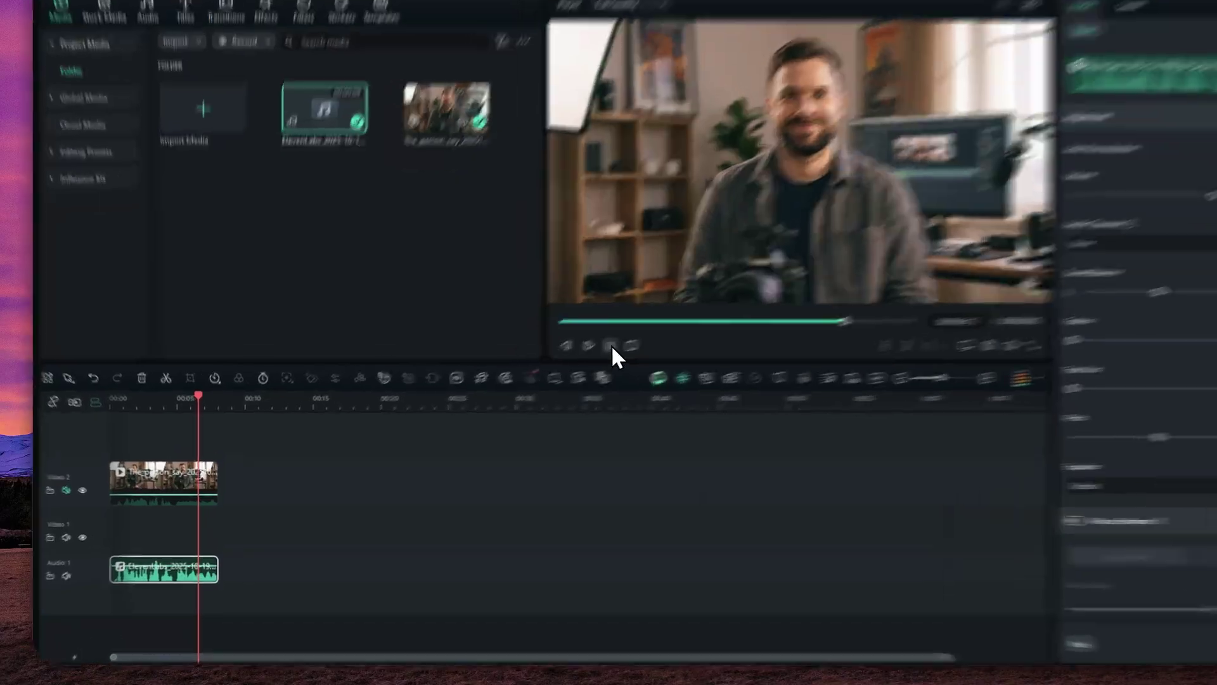
{"action": "left_click", "coordinate": [611, 345]}
- Select the Video 2 clip and unmute its original audio
{"action": "left_click", "coordinate": [200, 473]}
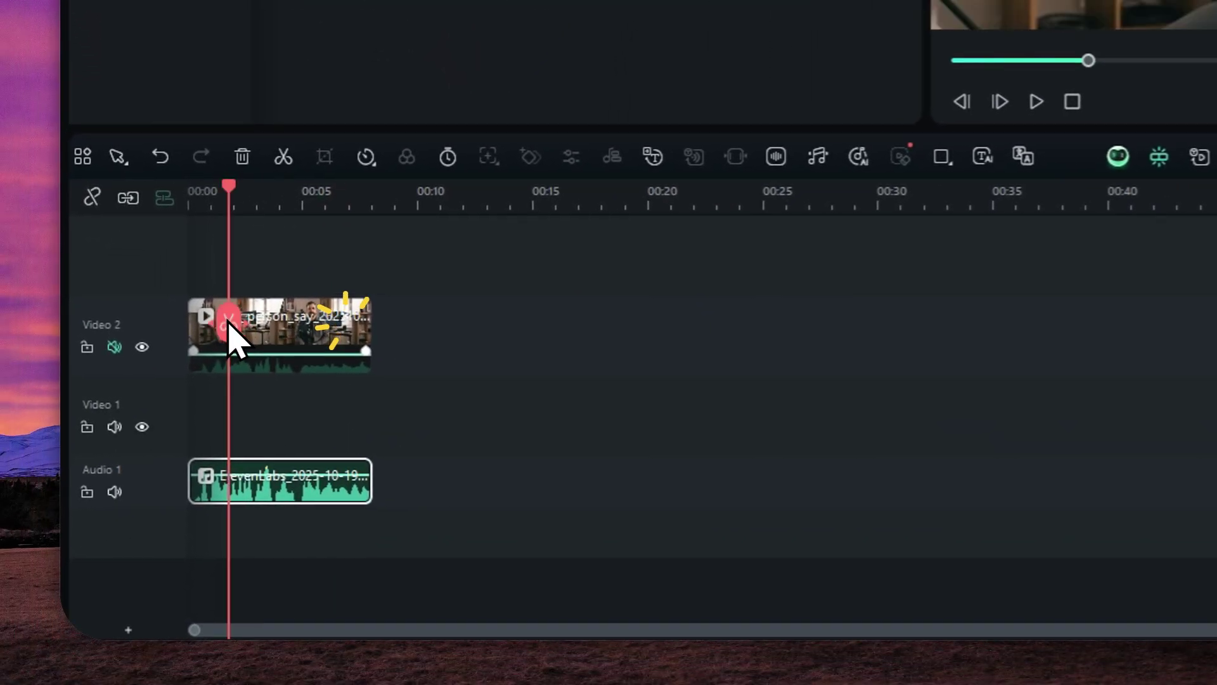
{"action": "left_click", "coordinate": [236, 336]}
{"action": "left_click", "coordinate": [115, 346]}
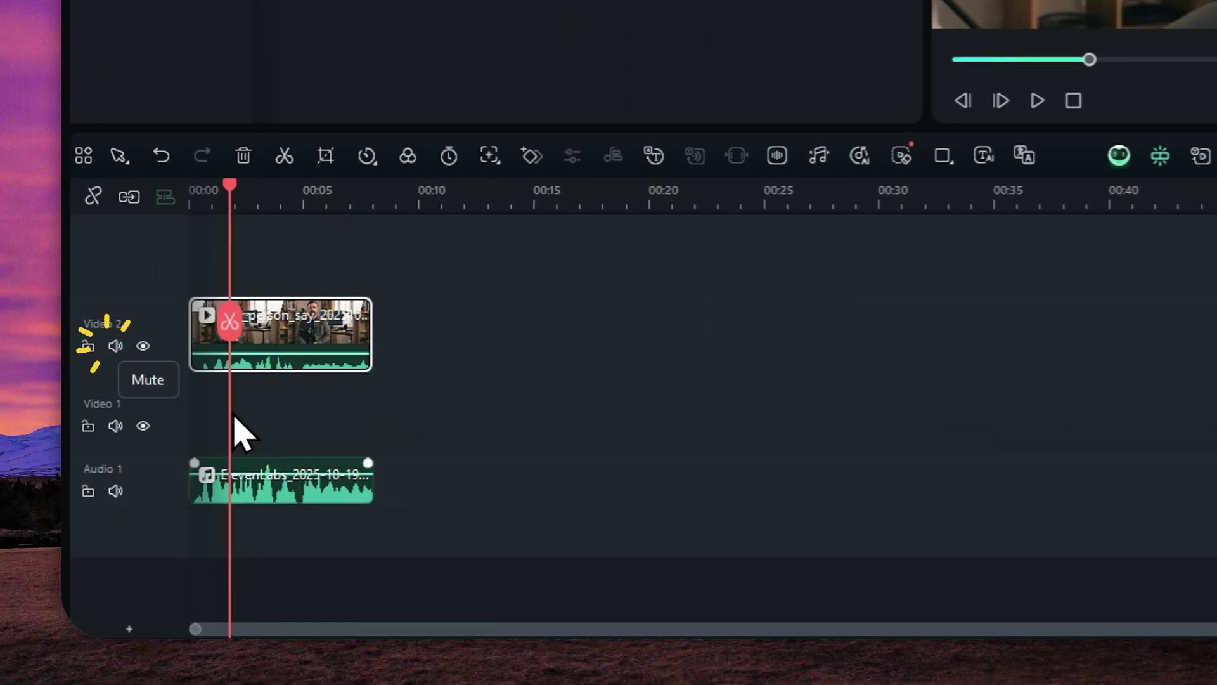
- Cut the cloned voice in Audio 1 to end at 00:00:05:02 and detach the video clip's audio
{"action": "left_click_drag", "start_coordinate": [373, 493], "coordinate": [303, 490]}
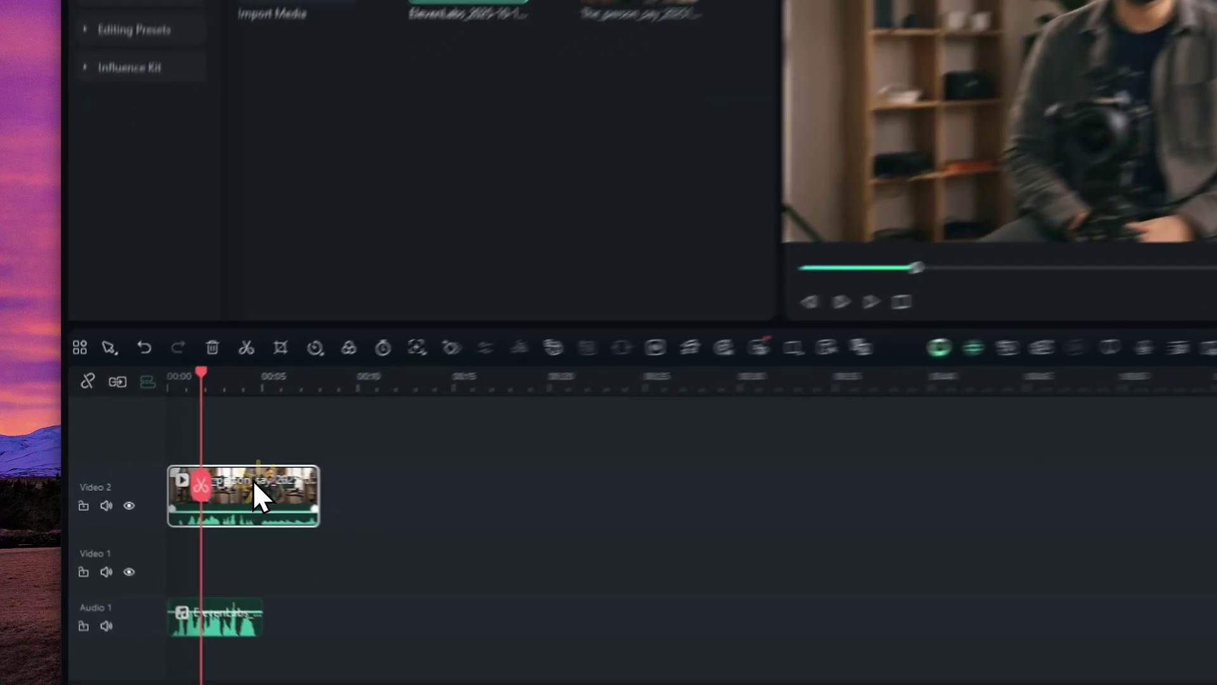
{"action": "right_click", "coordinate": [180, 487]}
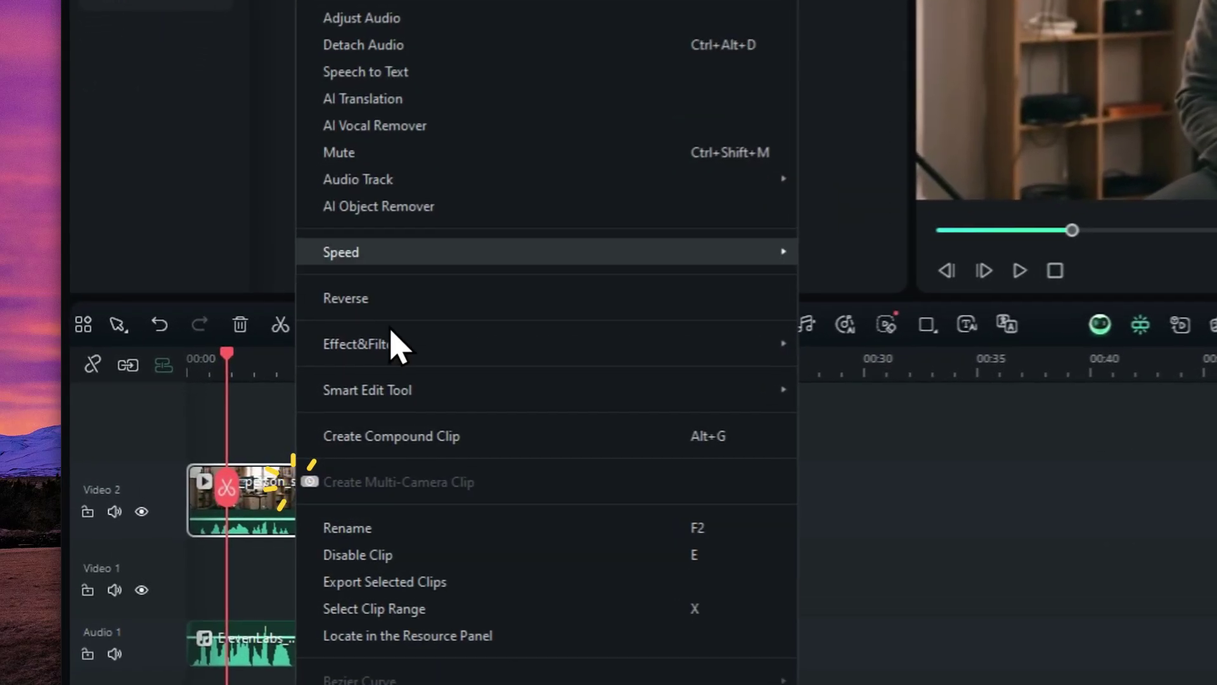
{"action": "left_click", "coordinate": [419, 99]}
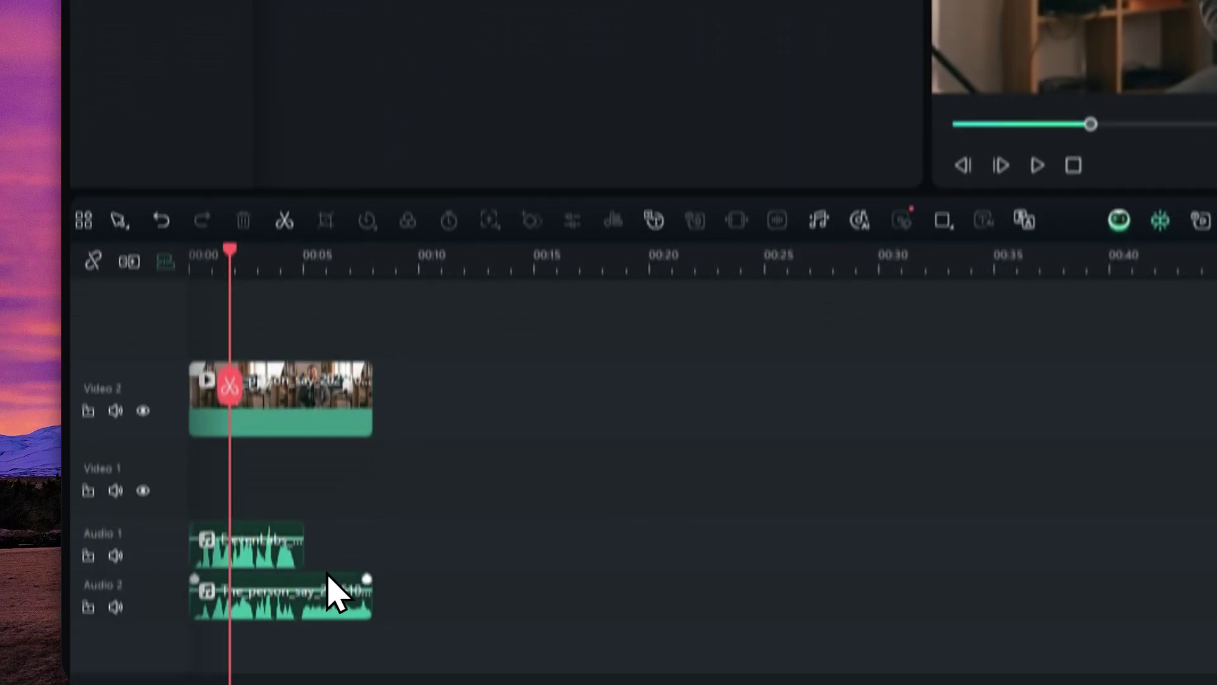
- Trim the detached audio in Audio 2 to roughly 04:17–07:16 and play the combined edit
{"action": "left_click_drag", "start_coordinate": [192, 599], "coordinate": [273, 616]}
{"action": "left_click_drag", "start_coordinate": [271, 552], "coordinate": [300, 554]}
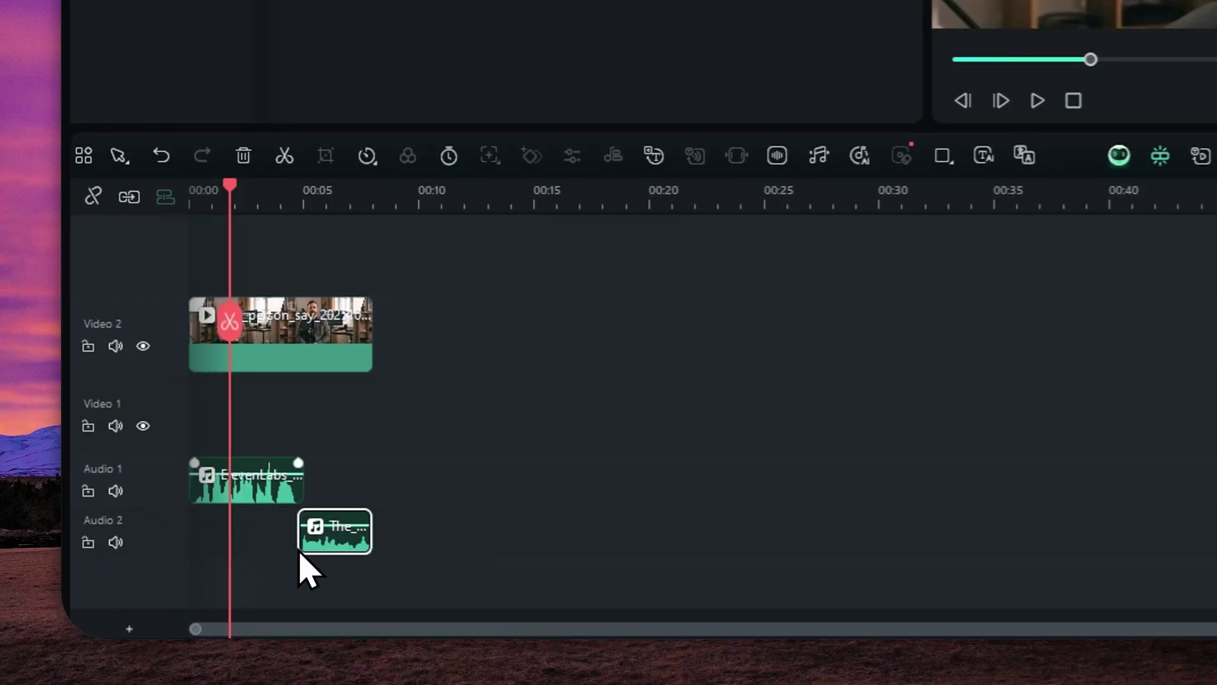
{"action": "left_click", "coordinate": [194, 324]}
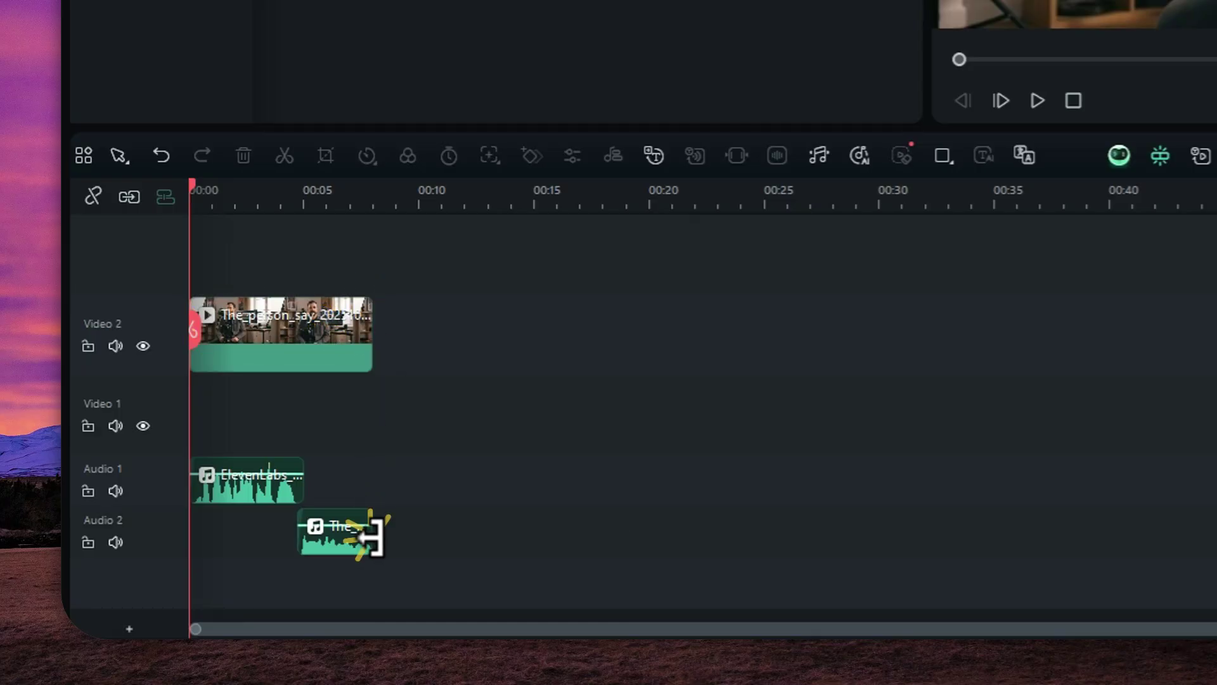
{"action": "left_click_drag", "start_coordinate": [367, 532], "coordinate": [355, 532]}
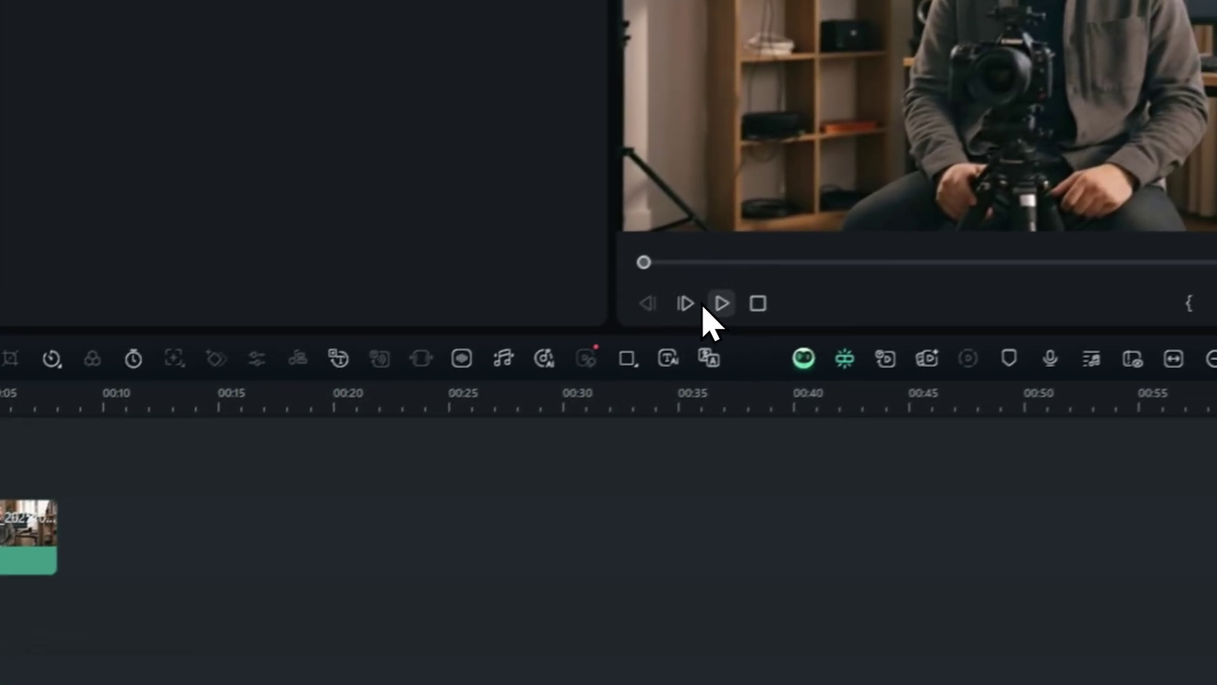
{"action": "left_click", "coordinate": [720, 304]}
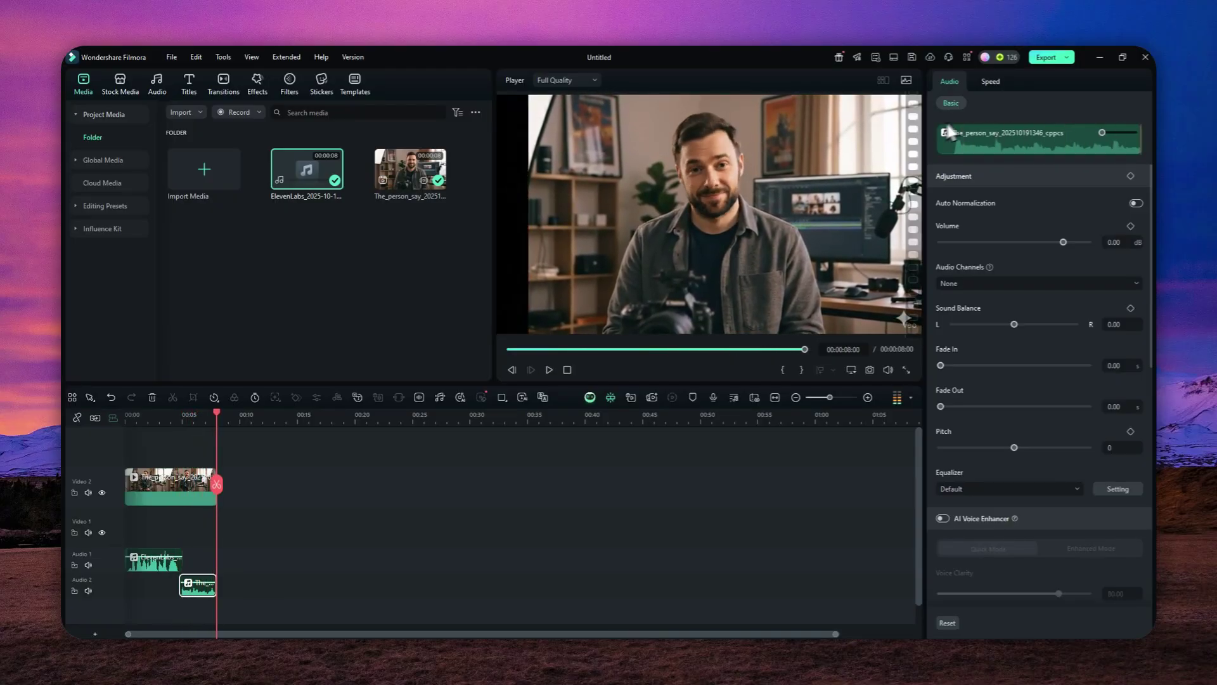
- Export the edit as X.mp4 to the Downloads folder and switch back to Chrome
{"action": "left_click", "coordinate": [1047, 57]}
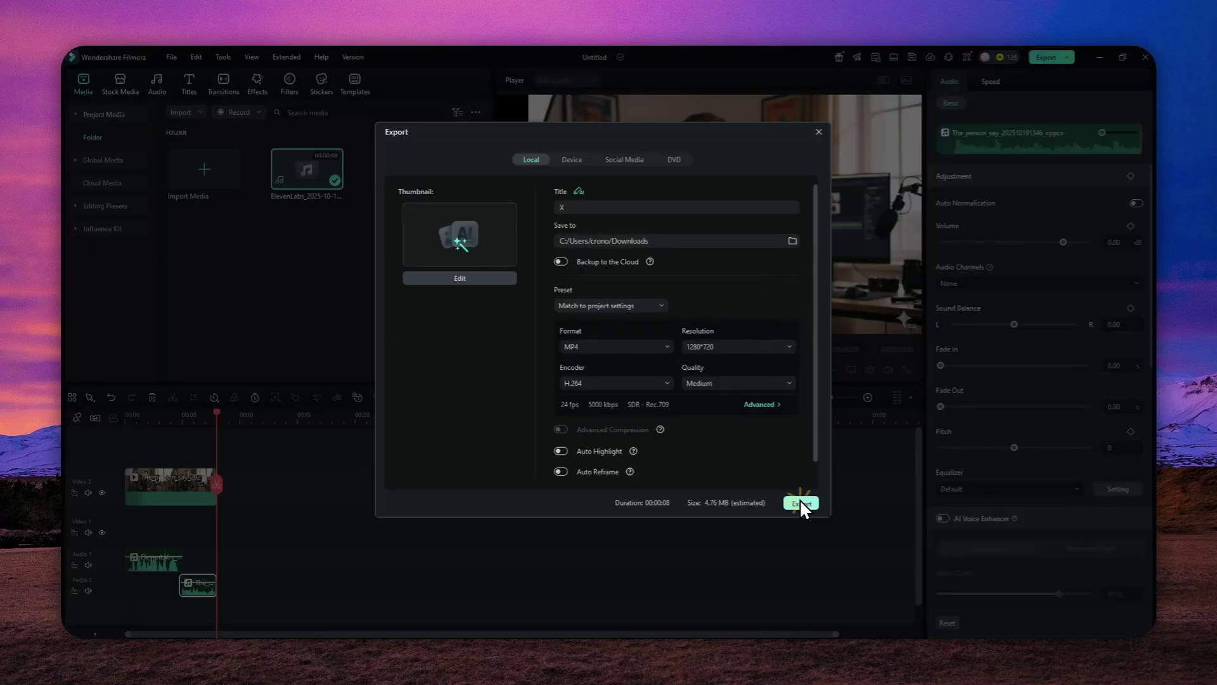
{"action": "left_click", "coordinate": [800, 503]}
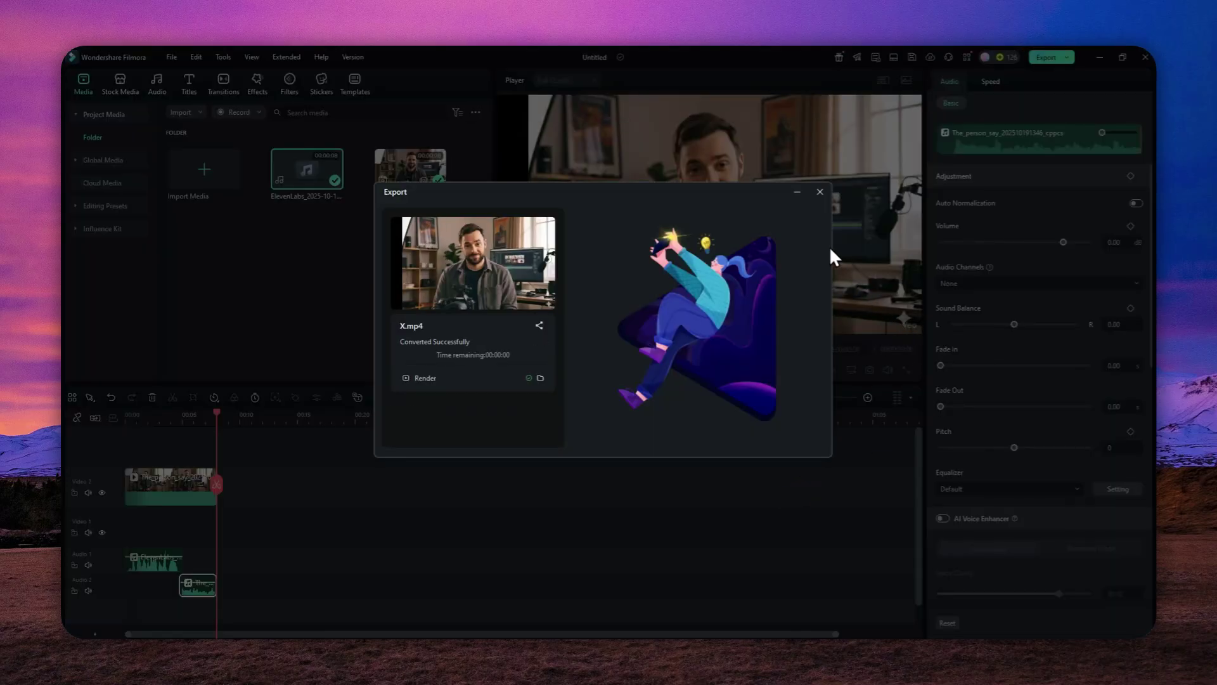
{"action": "left_click", "coordinate": [801, 195]}
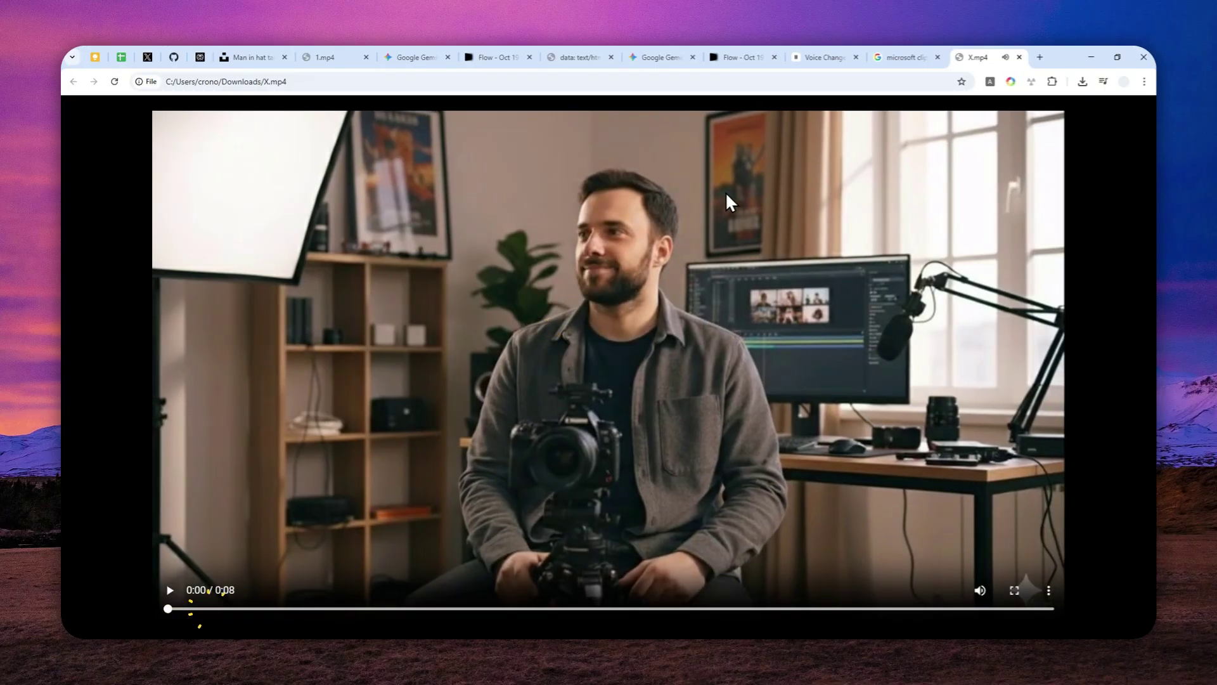
- Glance at the Flow project page, then the ElevenLabs Voice Changer page
{"action": "left_click", "coordinate": [742, 56]}
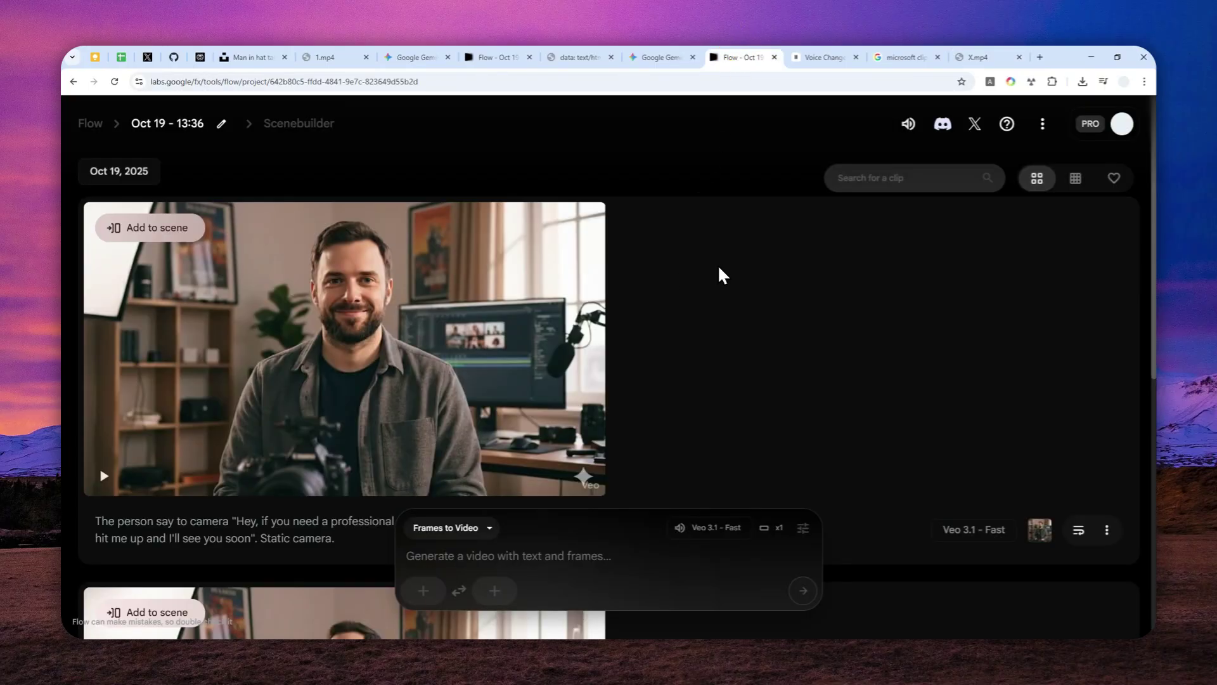
{"action": "left_click", "coordinate": [801, 51]}
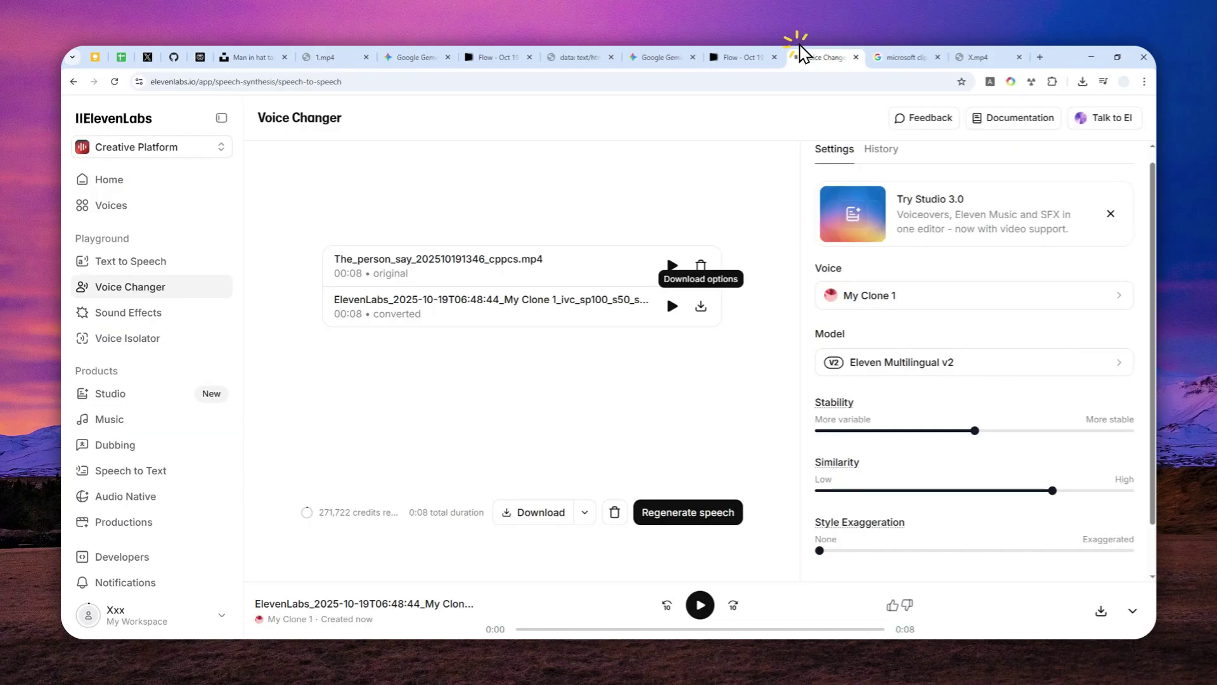